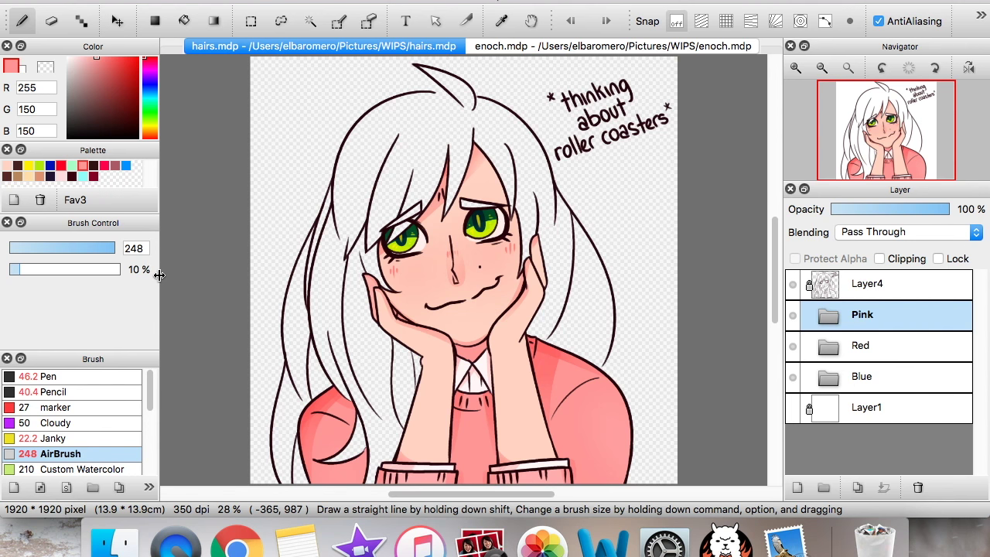
Open the Pink folder and set up the Pen brush at size 14.7 with the dark blue Filler palette colour
drag(888, 396, 888, 350)
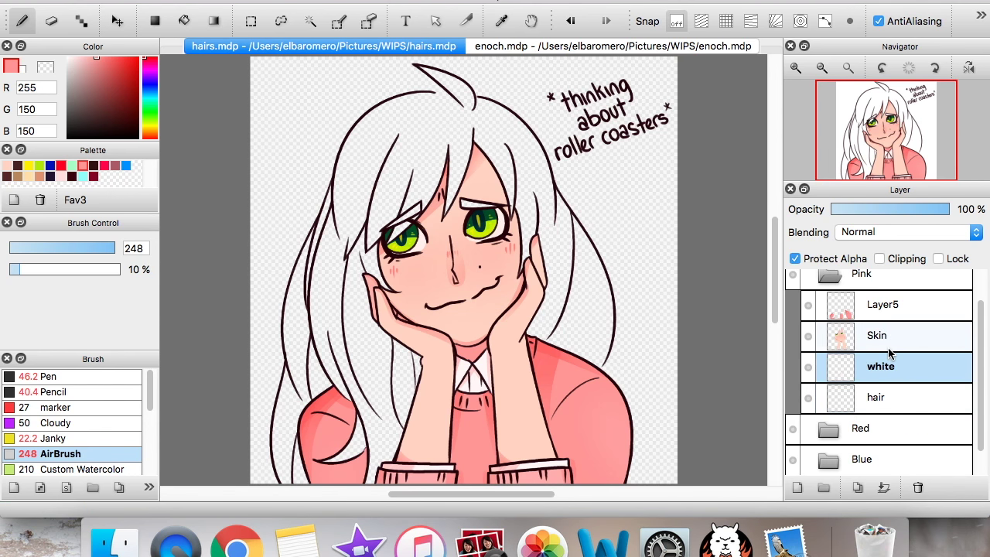
click(795, 70)
click(796, 70)
drag(892, 148, 913, 145)
click(806, 73)
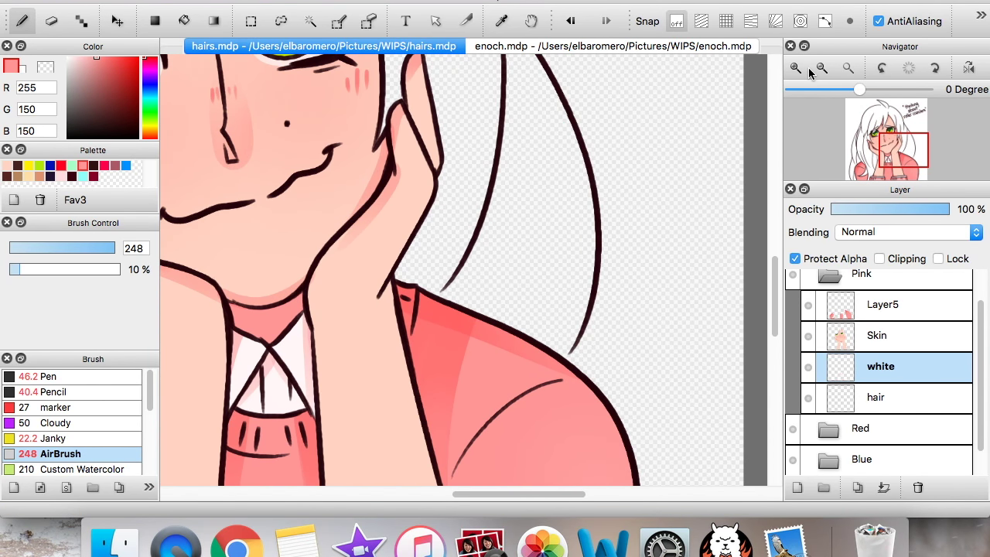
click(50, 164)
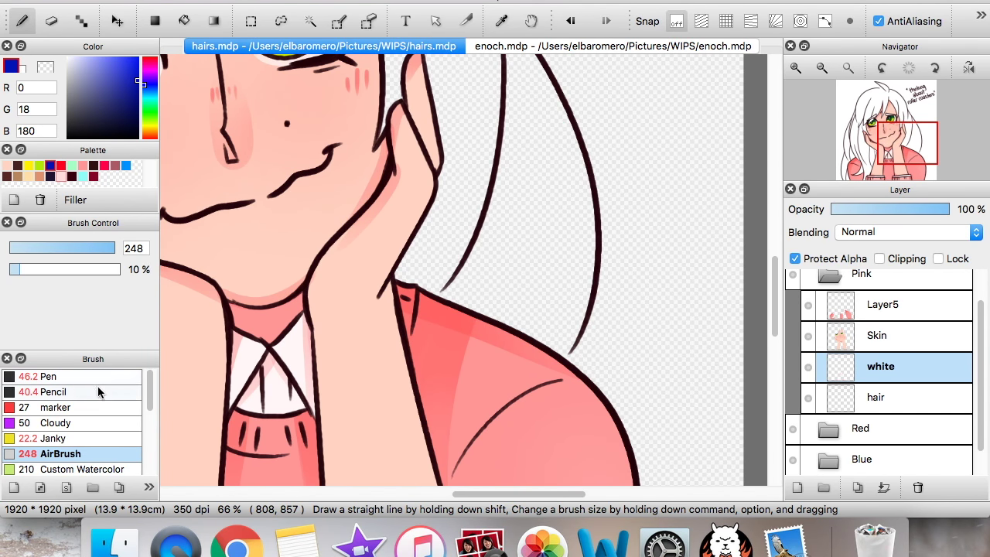
click(85, 376)
drag(47, 248, 34, 246)
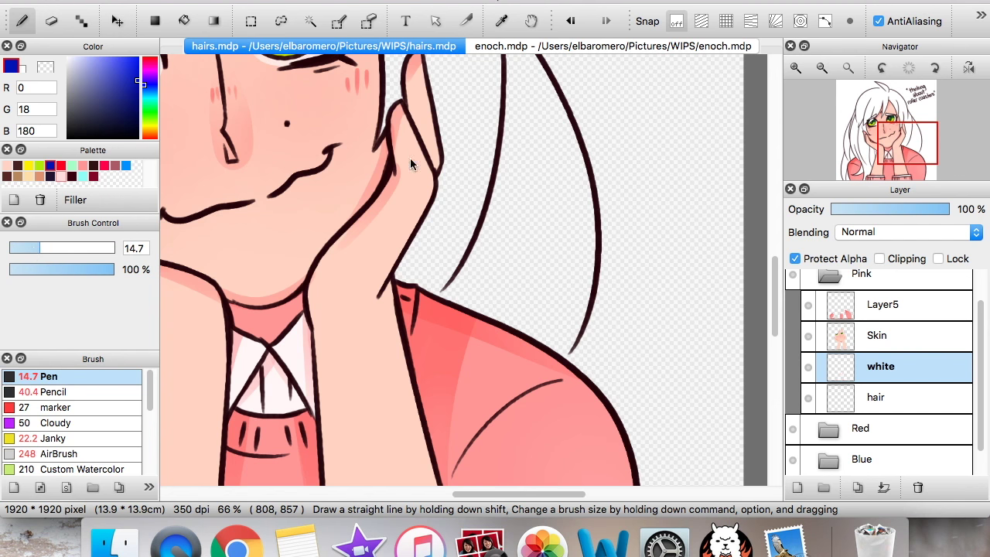
Close the gaps in the hair outline near the shoulder and at the crown with blue strokes on the hair layer
click(798, 70)
click(882, 397)
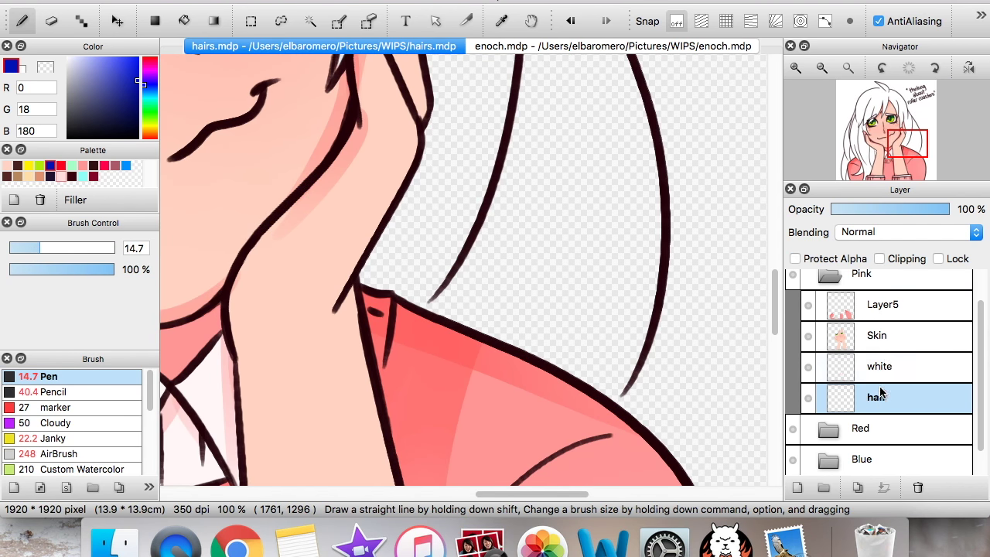
drag(618, 388, 623, 399)
drag(903, 147, 882, 90)
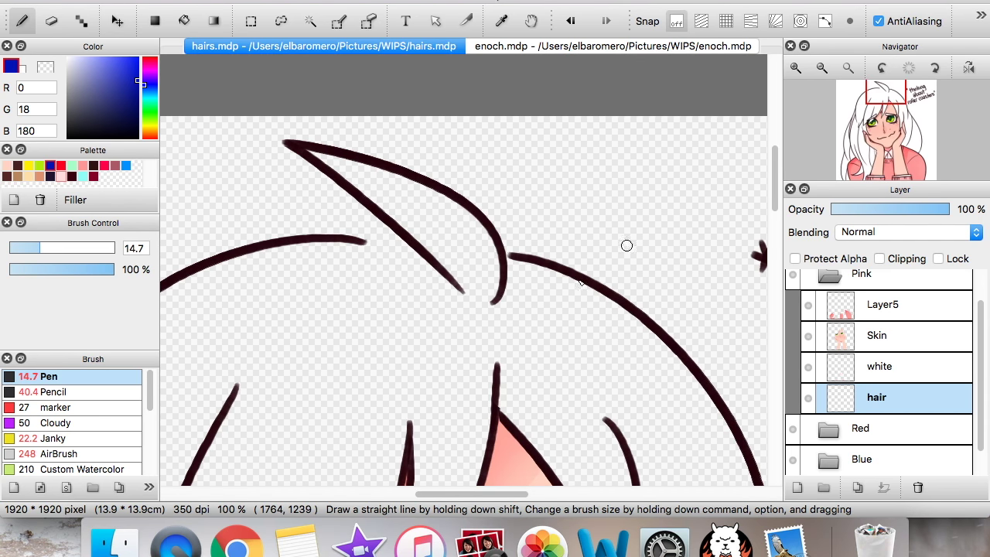
drag(358, 243, 430, 259)
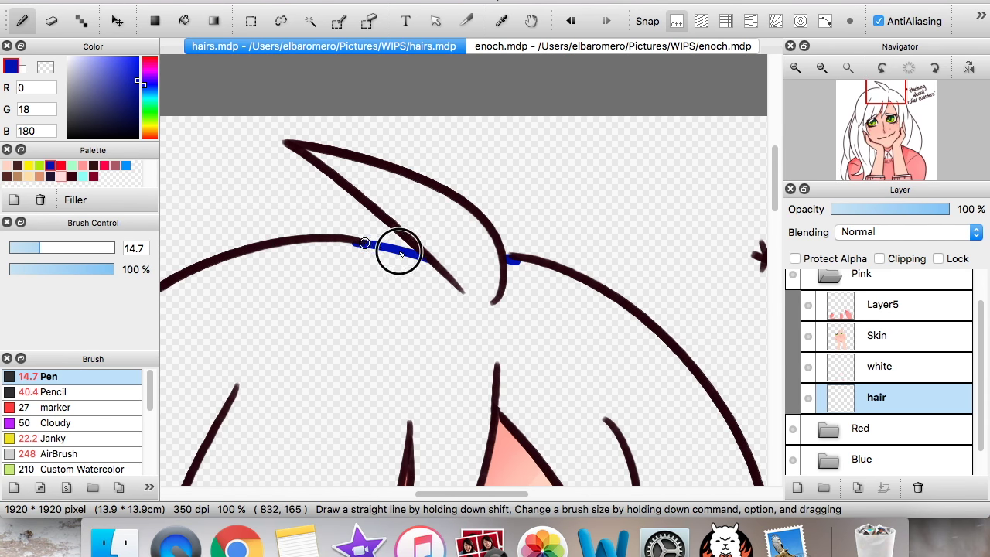
Bucket-fill the main hair area with dark blue on the hair layer
drag(878, 145, 860, 175)
click(822, 68)
click(822, 68)
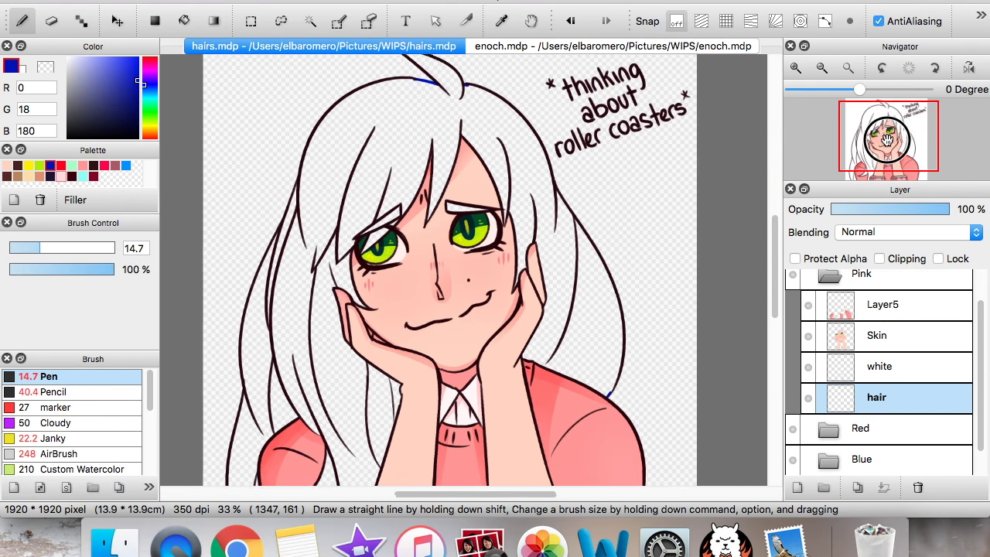
scroll(408, 84, down, 2)
key(g)
click(410, 80)
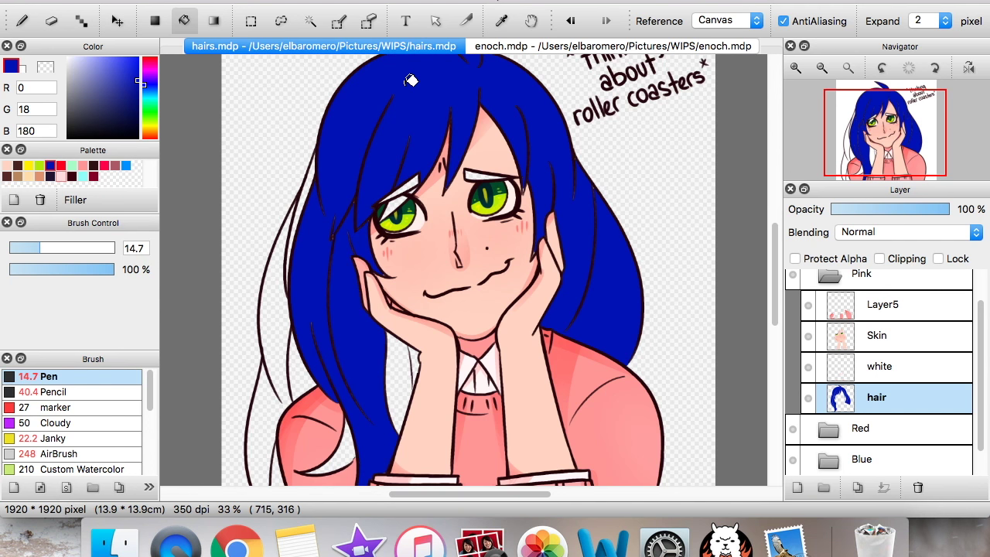
Fill the remaining enclosed hair strands and both eyebrows with the same dark blue
click(401, 382)
click(413, 358)
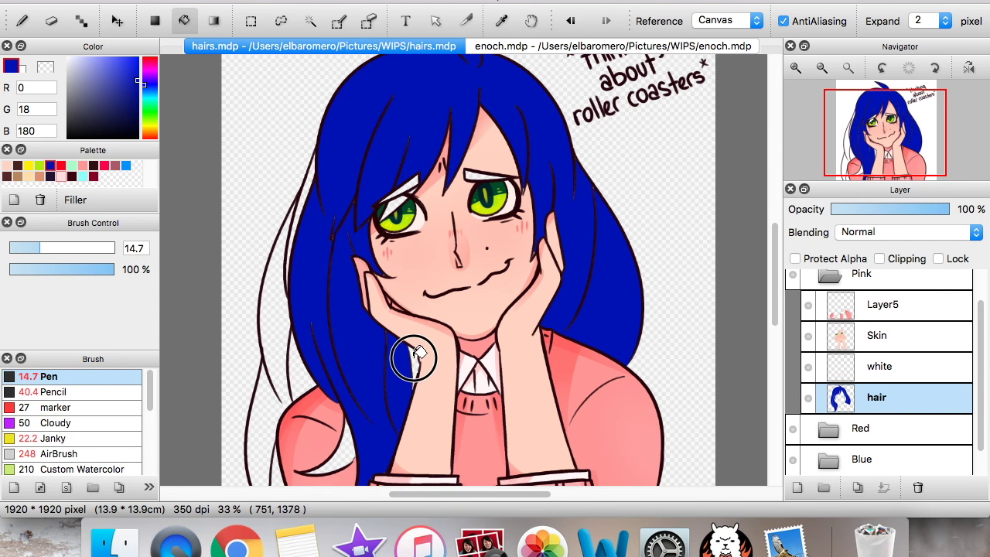
click(348, 448)
click(256, 437)
click(275, 470)
click(298, 377)
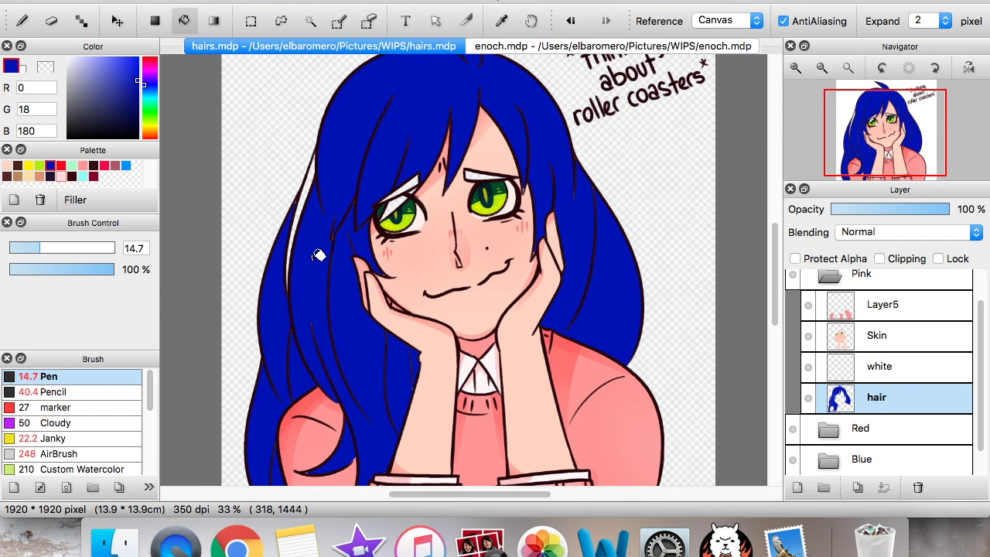
click(313, 181)
click(406, 193)
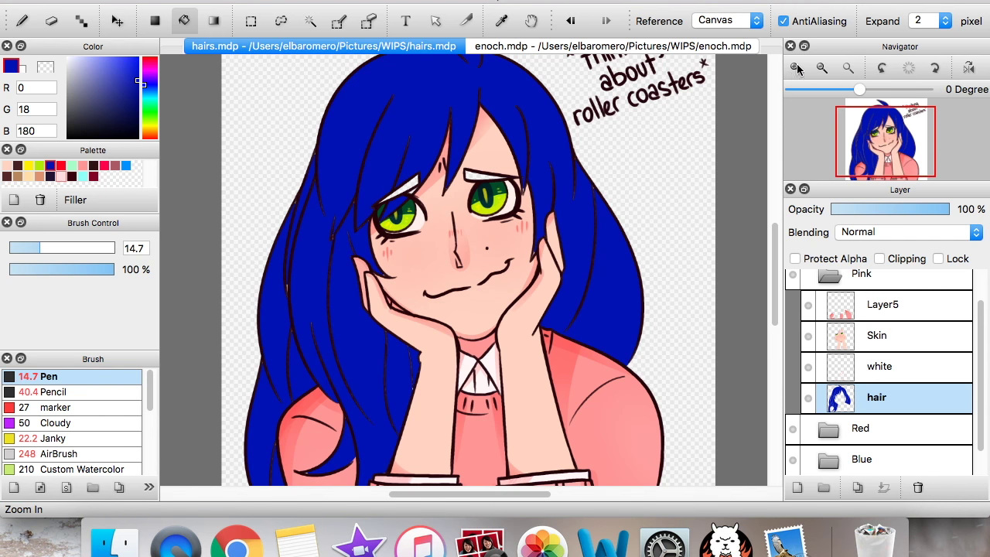
click(796, 68)
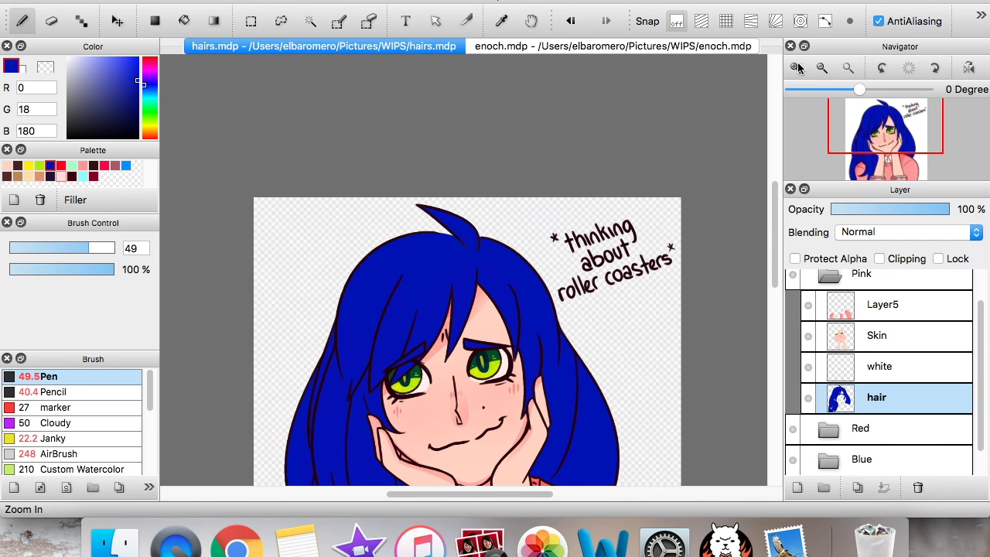
click(796, 67)
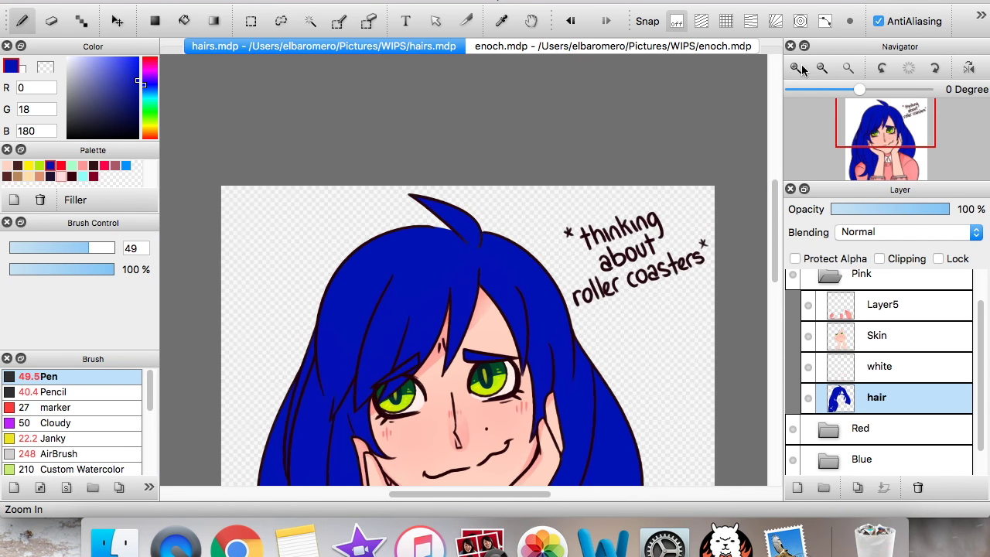
click(796, 68)
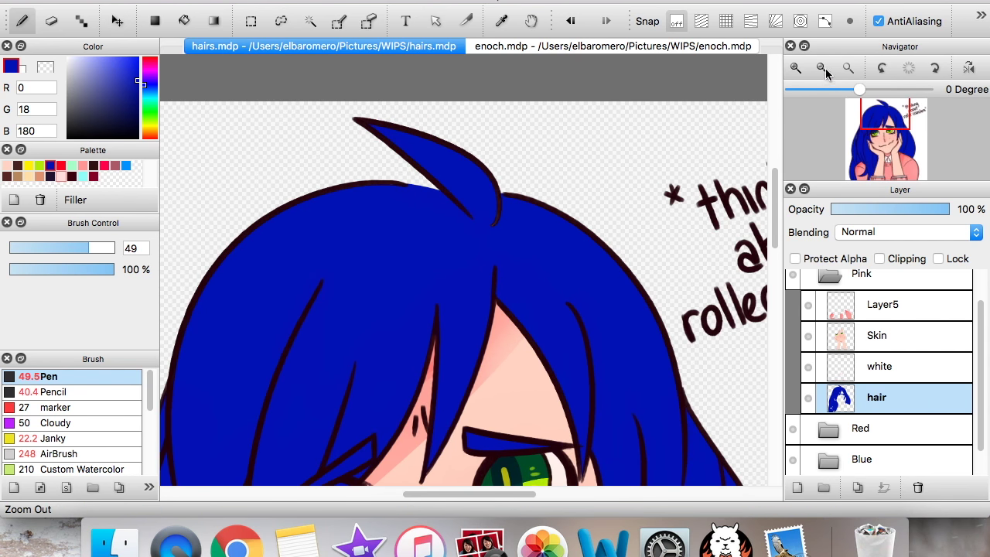
Protect the hair layer's alpha and paint over it in the brown Hair palette colour with the Pen at size 1000
click(823, 69)
click(824, 69)
click(823, 70)
mouse_move(870, 130)
mouse_down()
mouse_move(875, 147)
mouse_move(876, 138)
mouse_up()
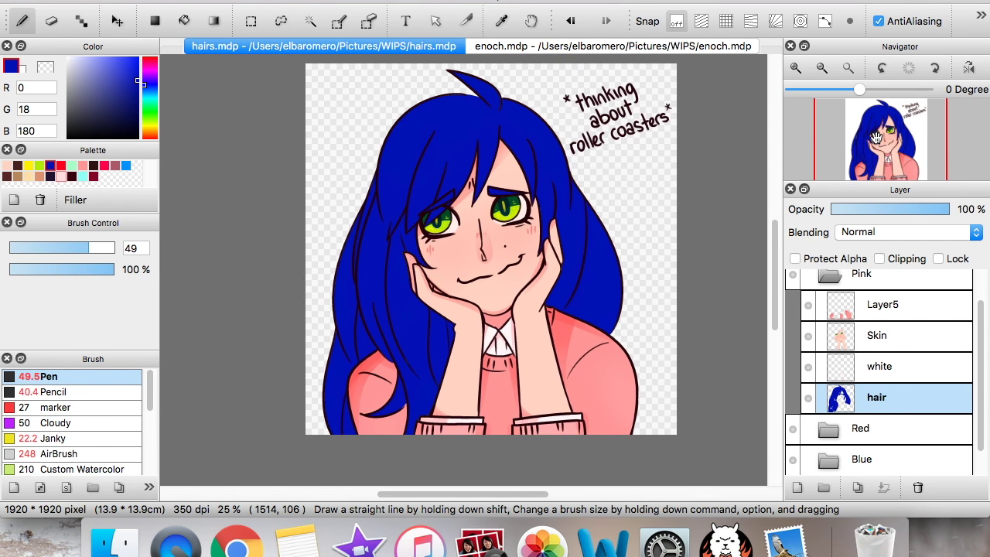
click(849, 263)
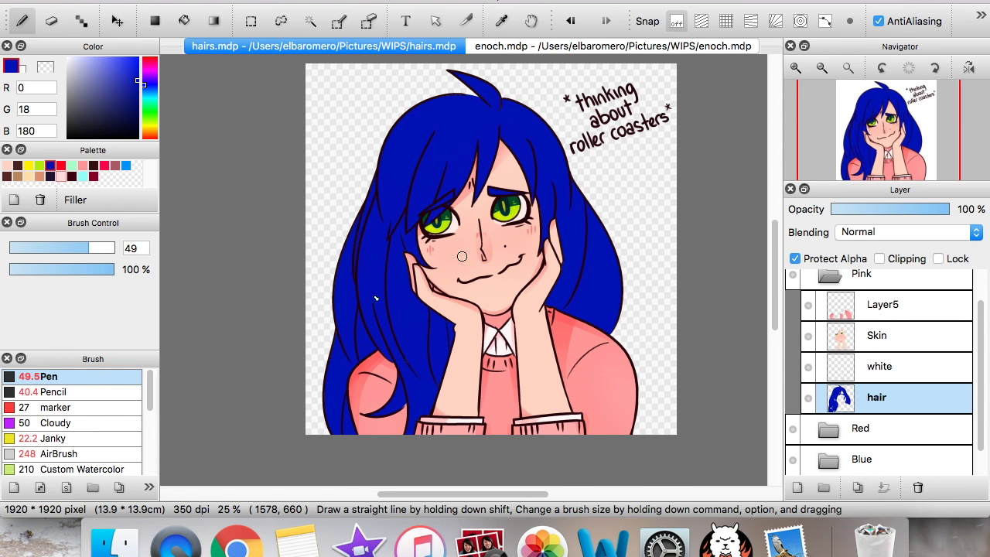
click(18, 165)
drag(114, 245, 204, 259)
mouse_move(474, 118)
mouse_down()
mouse_move(498, 142)
mouse_move(398, 220)
mouse_move(383, 431)
mouse_move(351, 325)
mouse_move(473, 179)
mouse_move(525, 342)
mouse_move(594, 232)
mouse_move(626, 266)
mouse_move(578, 309)
mouse_move(442, 192)
mouse_move(339, 356)
mouse_move(464, 253)
mouse_move(462, 429)
mouse_up()
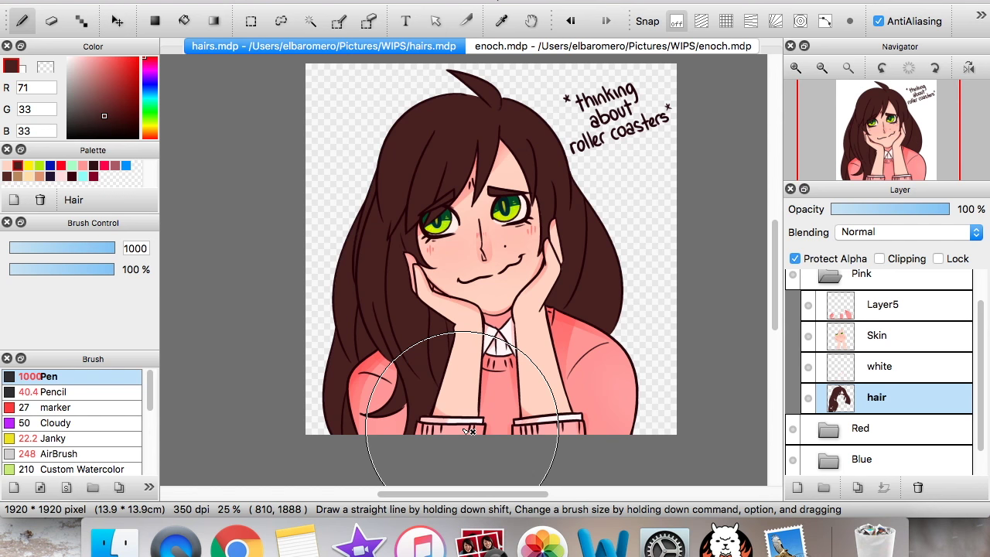
Hide the Pink folder and move the hair layer in the Red folder below the white layer
click(796, 68)
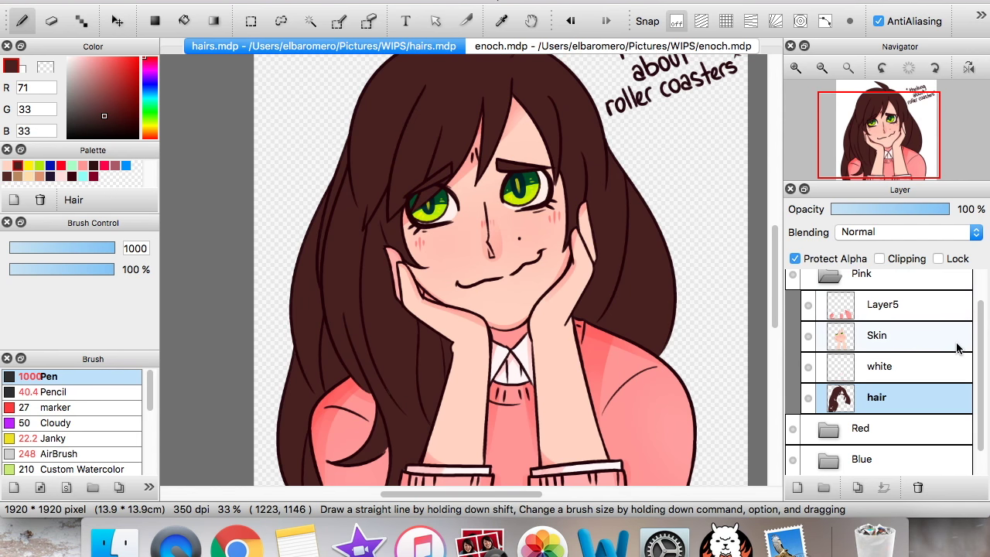
scroll(980, 340, up, 2)
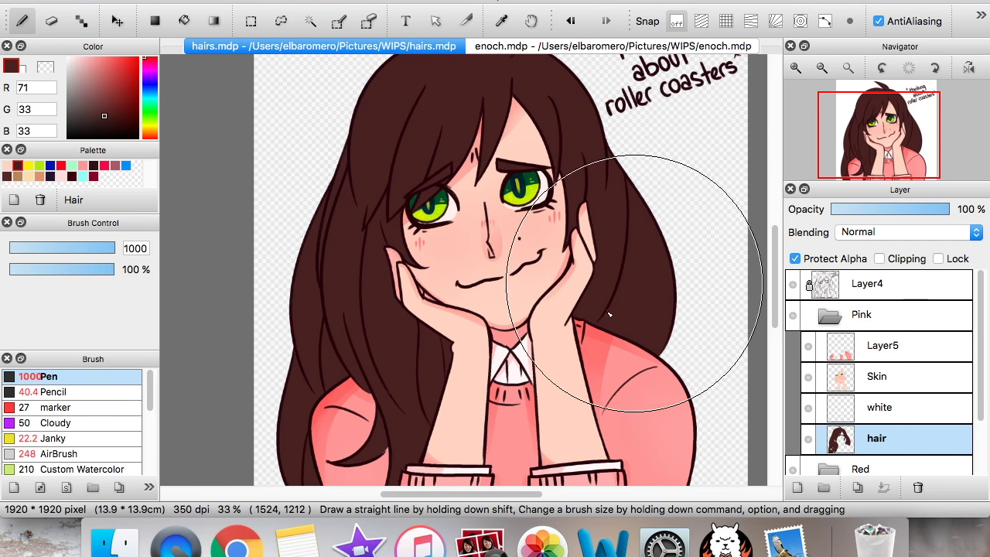
click(829, 314)
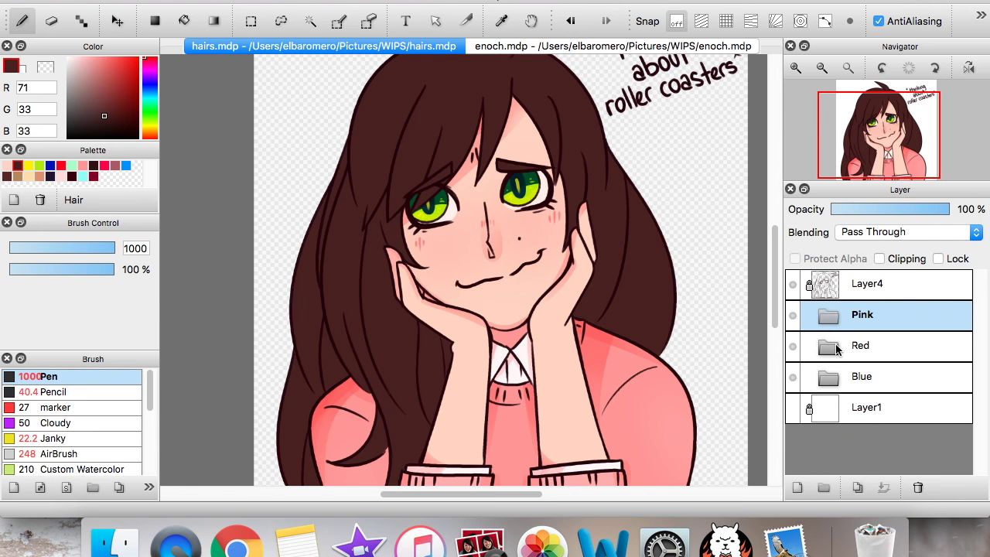
click(829, 346)
click(792, 315)
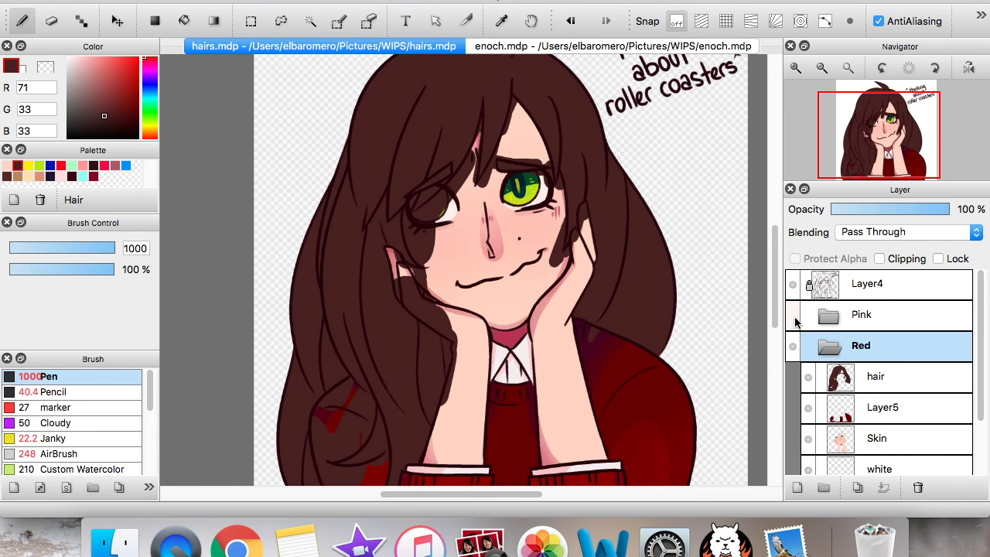
drag(979, 356, 980, 388)
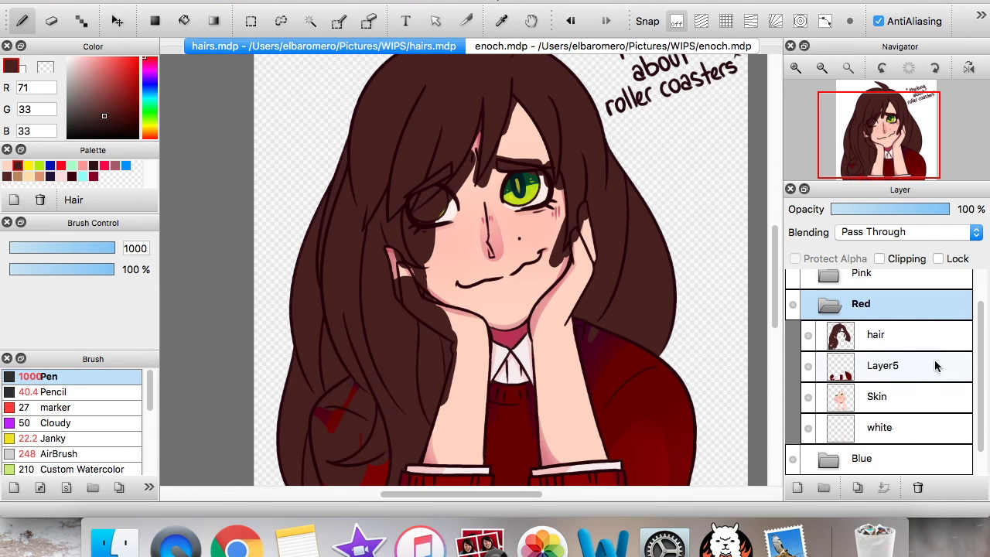
drag(894, 336, 894, 438)
click(821, 72)
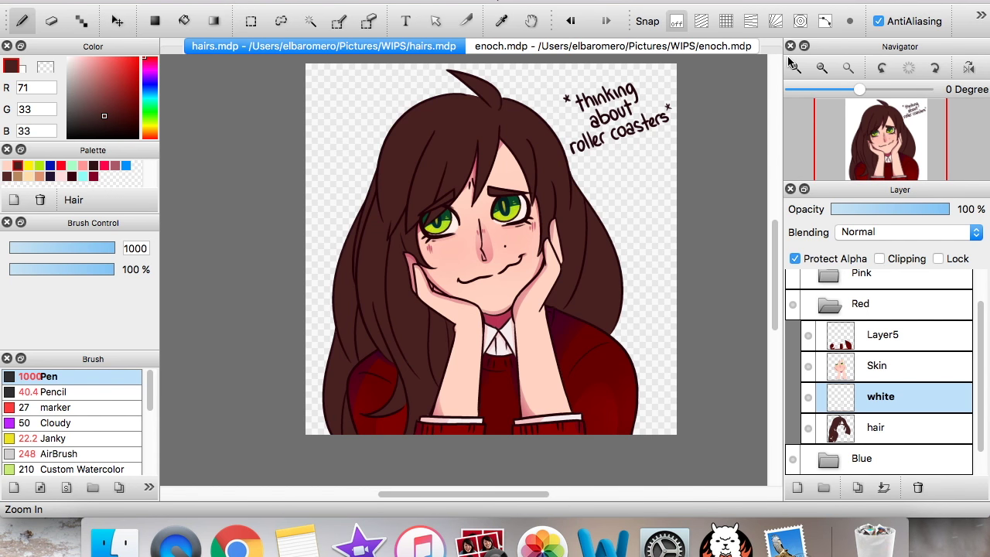
Repaint the Red folder's hair layer in a darker brown, RGB 49, 19, 19, with the Pen at size 1000
click(793, 65)
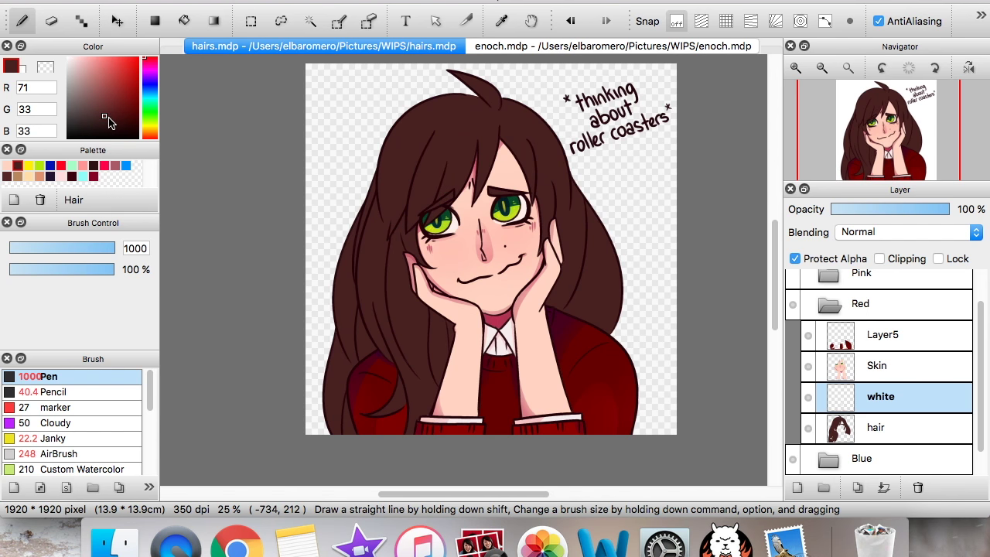
drag(109, 117, 109, 120)
drag(109, 248, 214, 262)
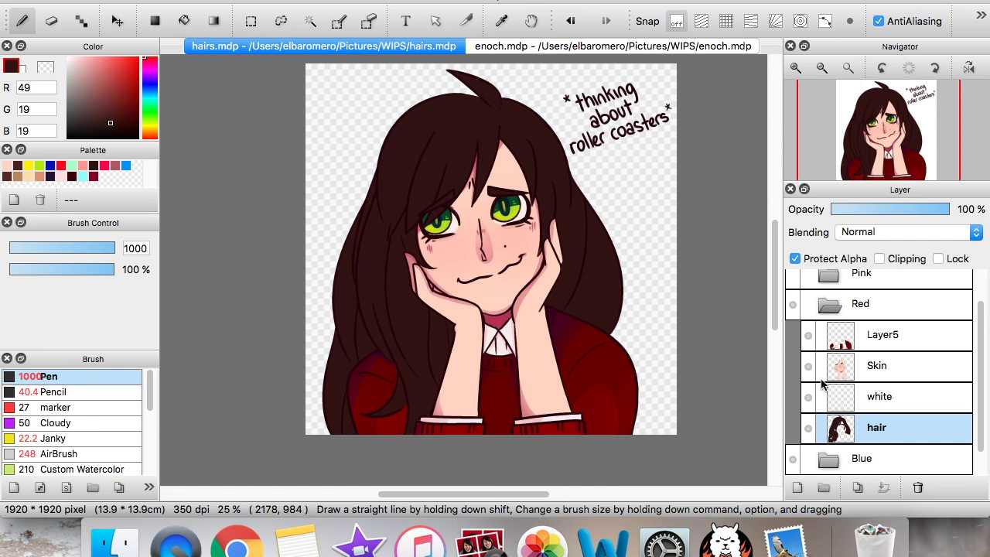
Collapse the Red folder and toggle the Pink folder's visibility to compare the two hair colours
click(823, 309)
click(794, 325)
click(793, 325)
click(793, 325)
click(793, 325)
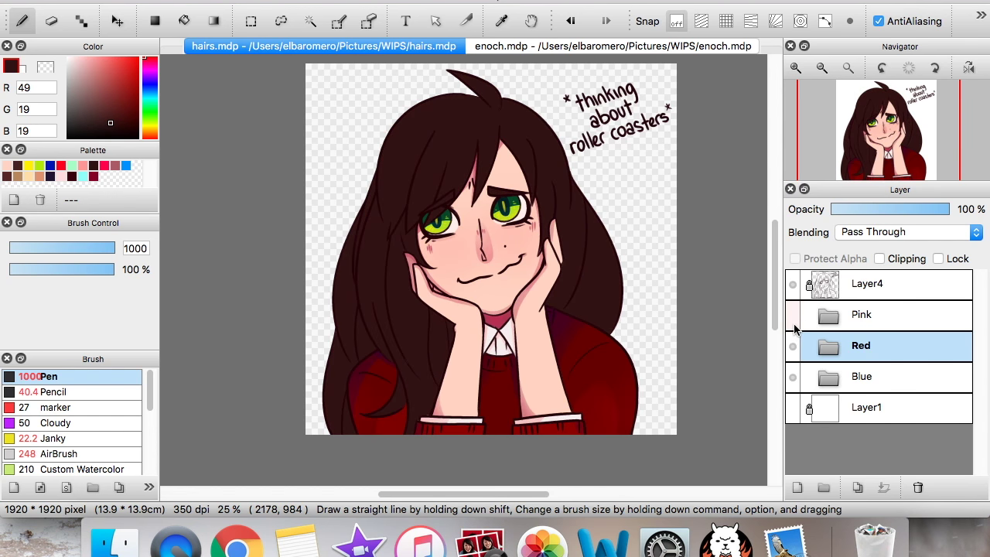
click(794, 327)
click(800, 329)
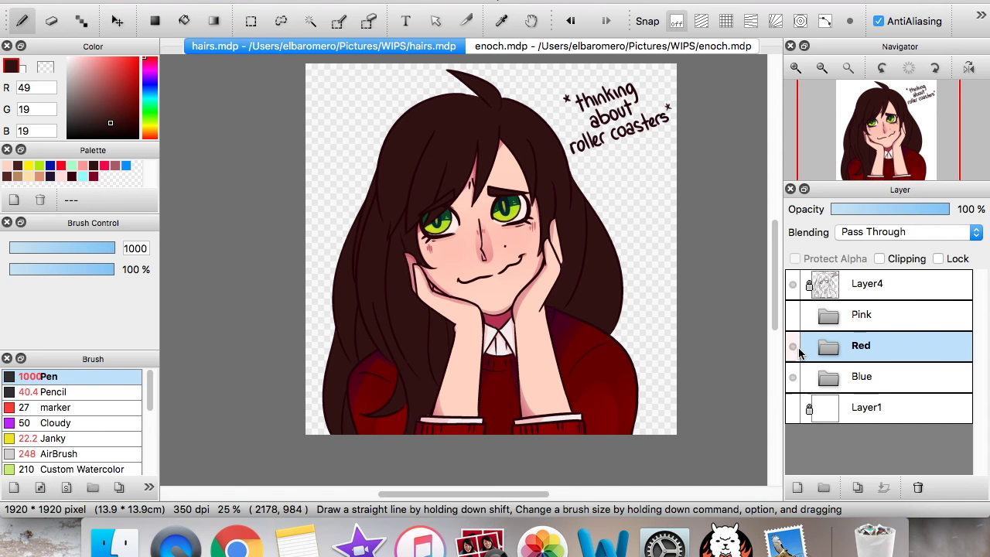
Hide the Red folder and shift the Blue folder's hair layer to a more purplish brown
click(793, 346)
click(828, 376)
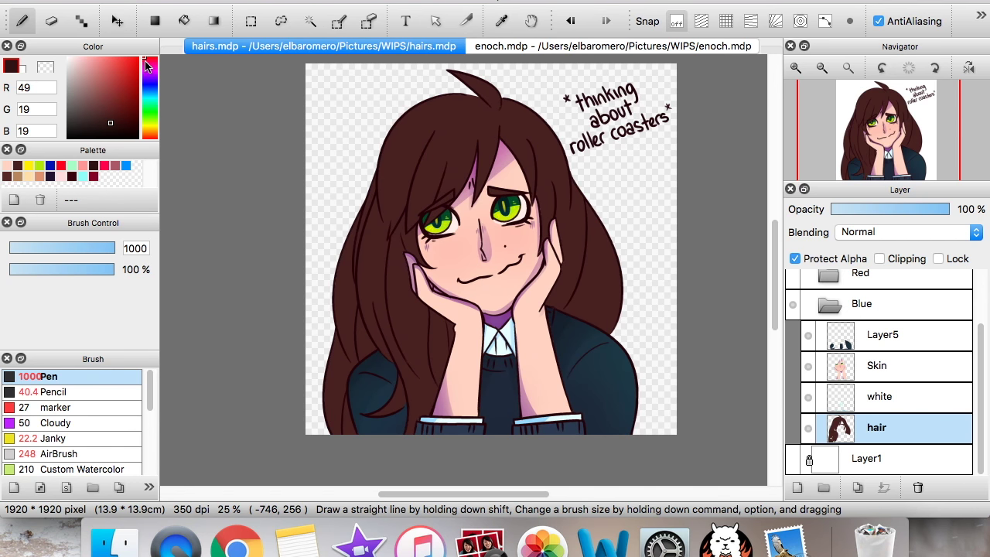
click(829, 303)
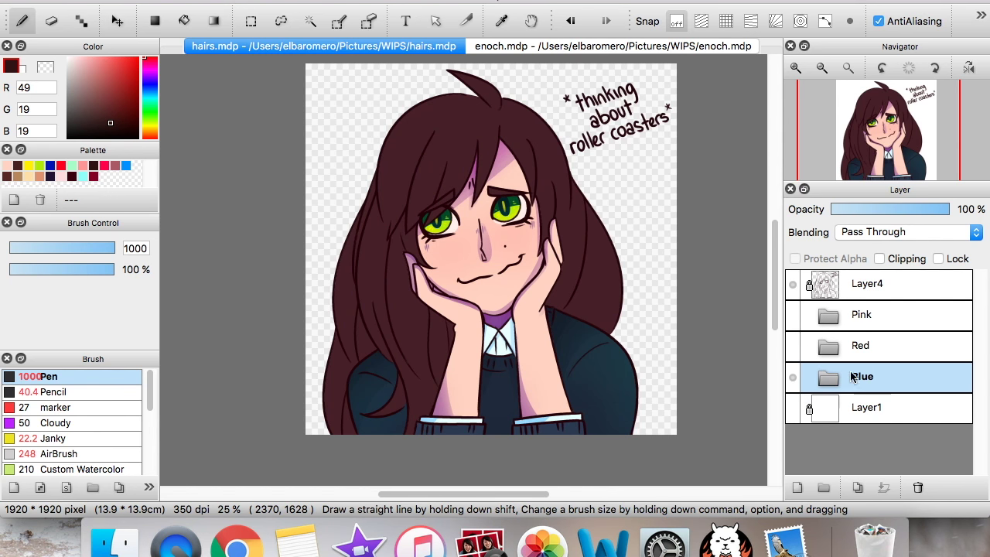
Show the Red and Pink folders again and add a new layer directly above the hair layer in the Pink folder
click(792, 345)
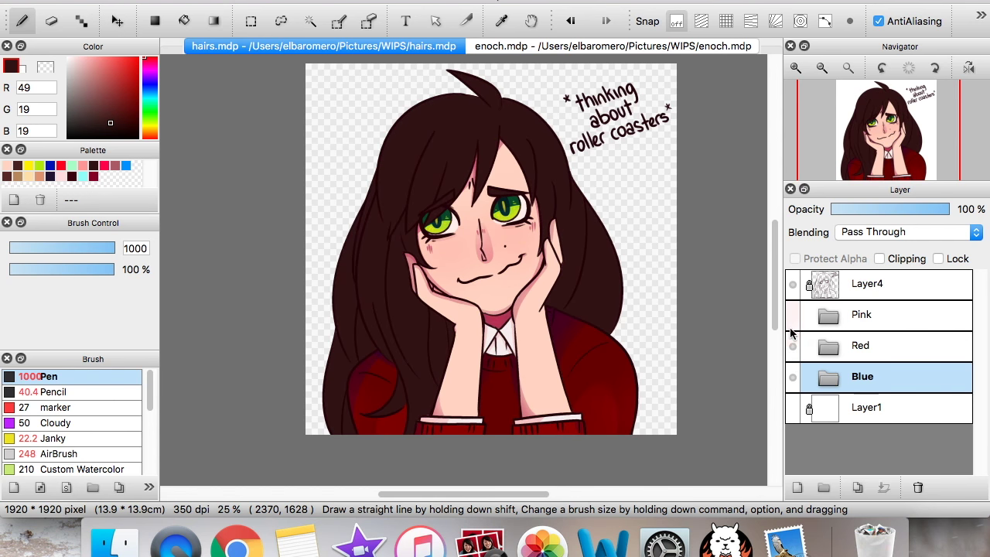
click(792, 314)
click(828, 315)
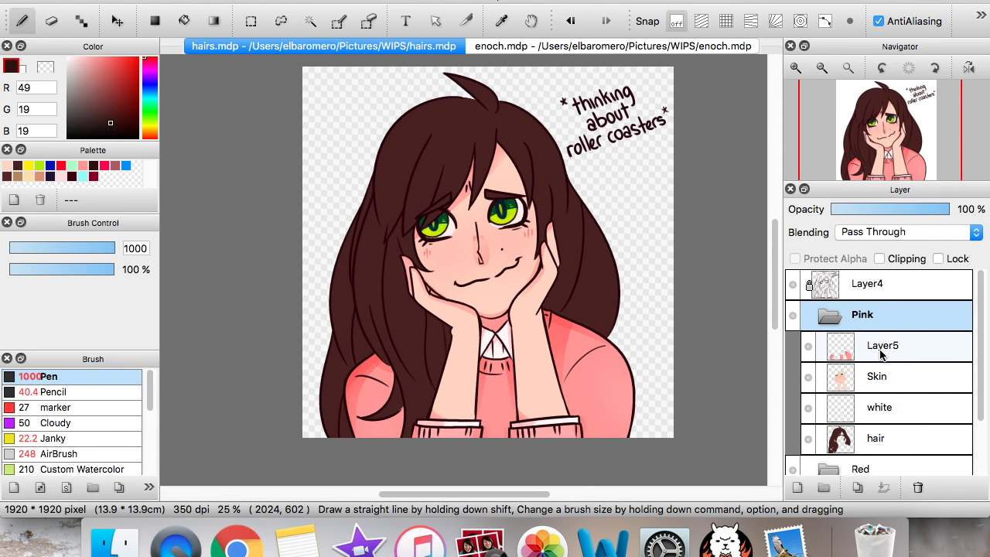
click(875, 438)
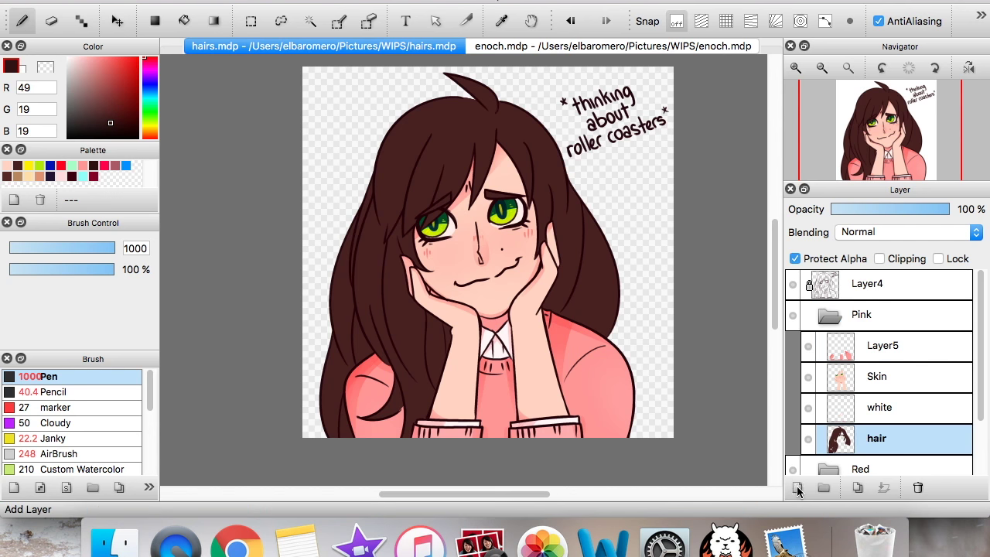
click(797, 485)
click(800, 71)
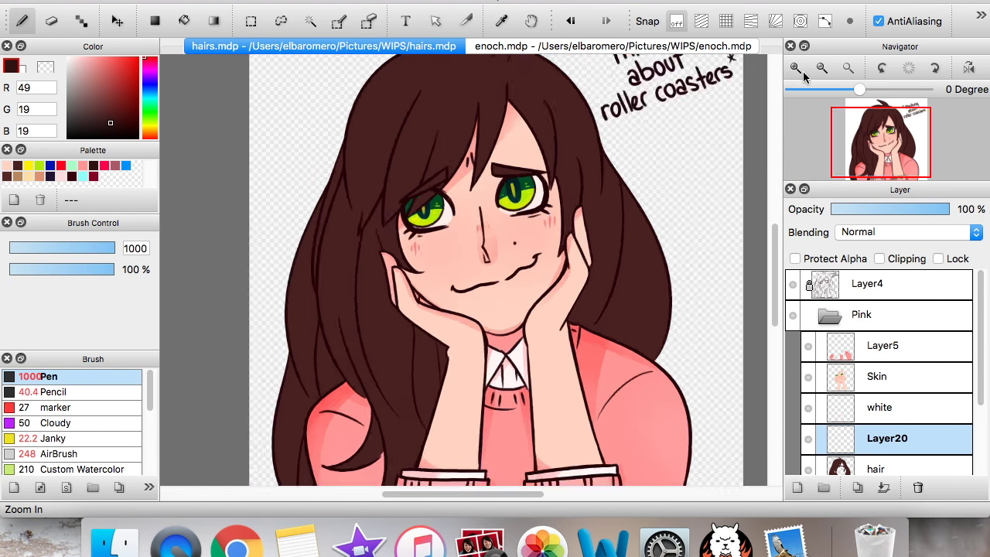
click(800, 70)
drag(886, 137, 873, 164)
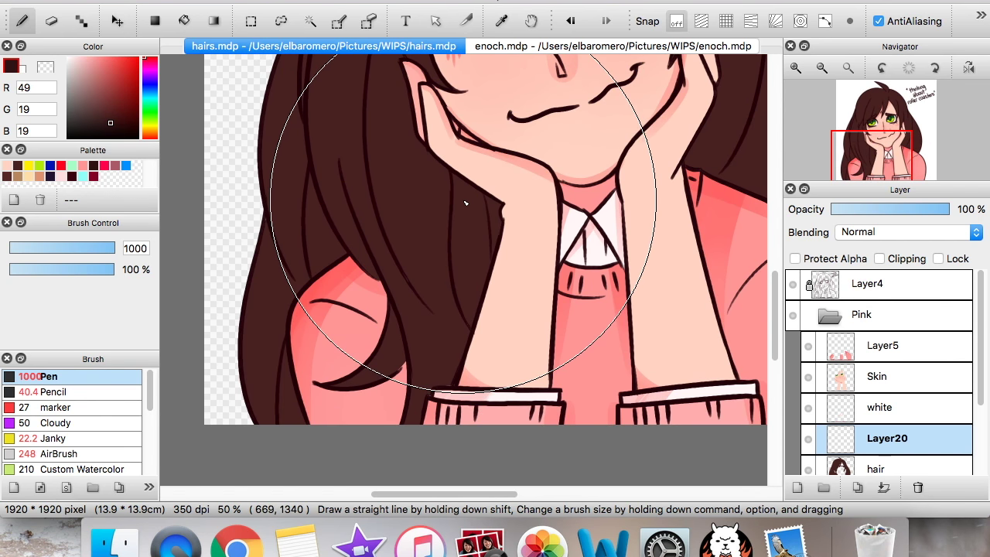
Clip the new layer to the Pink folder's hair and shade beside the forearm in darker brown, RGB 49, 16, 16, with the Pen at size 112
click(879, 258)
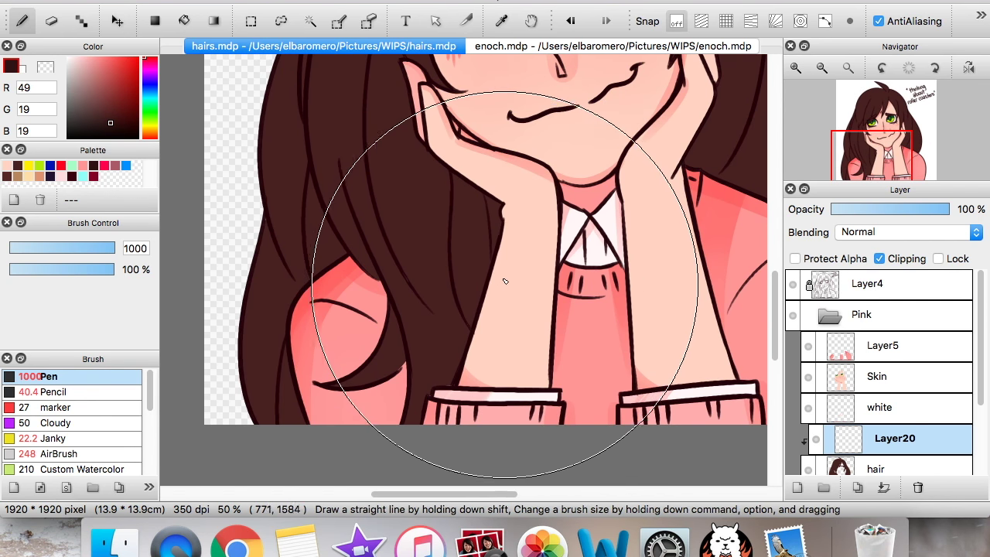
alt+click(481, 247)
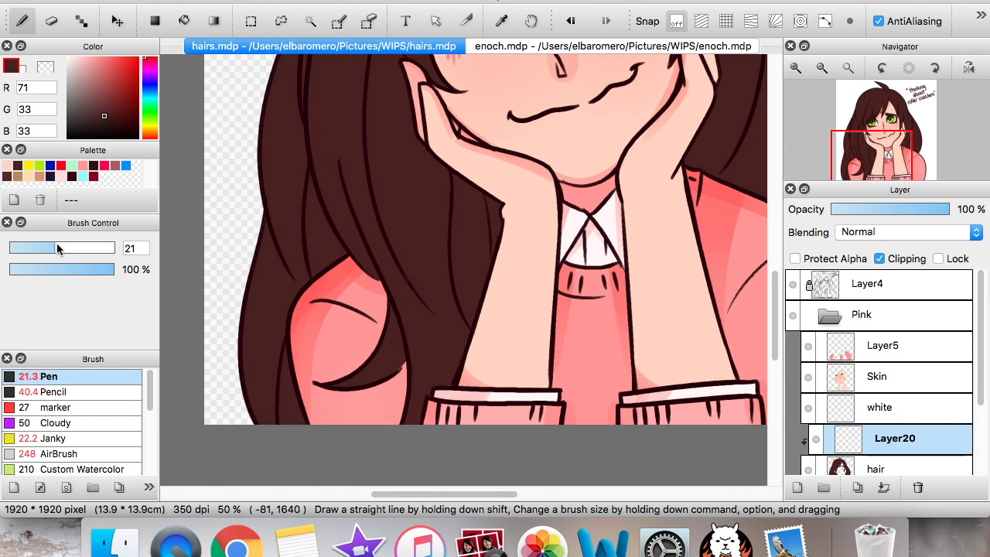
drag(75, 246, 90, 251)
click(114, 124)
click(107, 247)
mouse_move(477, 193)
mouse_down()
mouse_move(464, 171)
mouse_move(466, 262)
mouse_move(503, 353)
mouse_move(494, 202)
mouse_move(506, 244)
mouse_move(501, 318)
mouse_up()
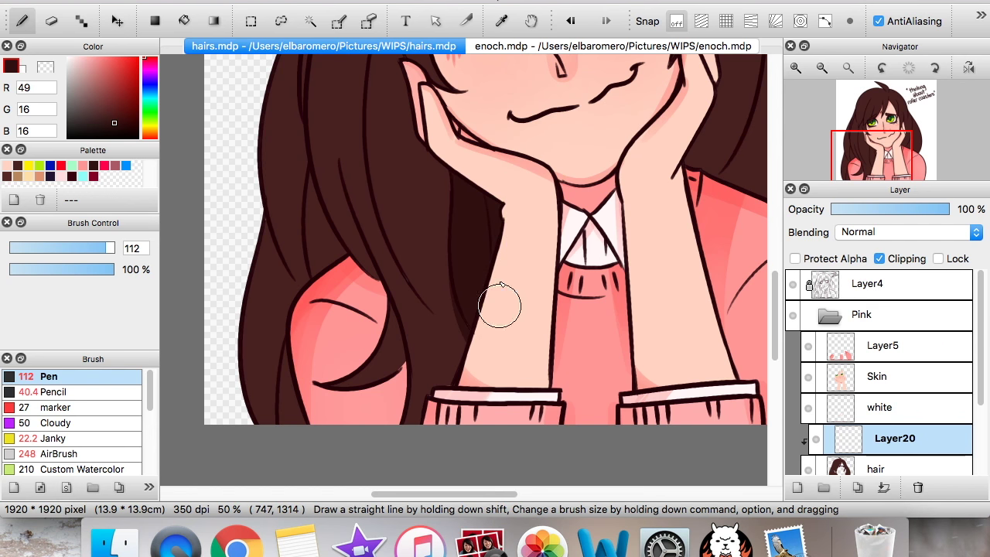
Extend the dark brown shading to the outer strands and the back hair behind the shoulders
click(821, 68)
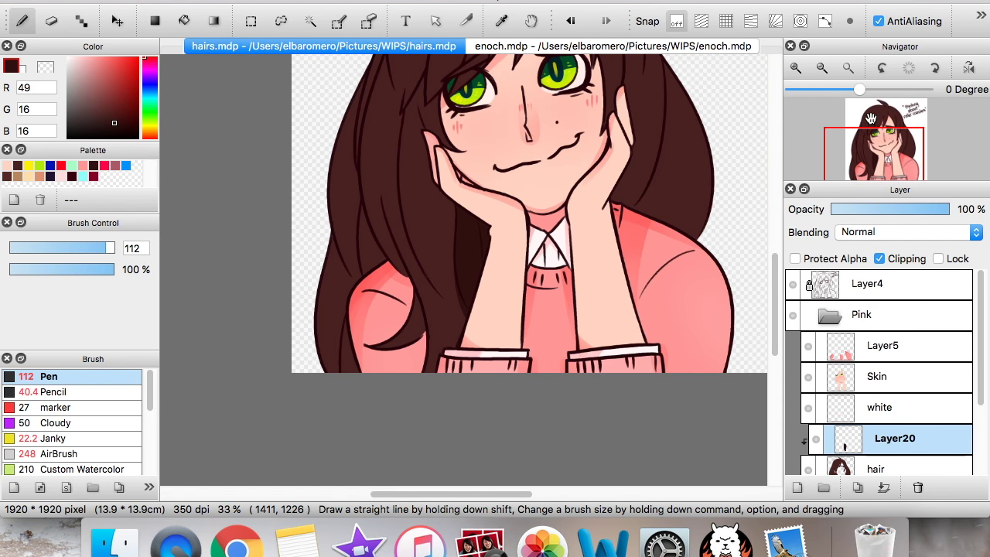
click(795, 67)
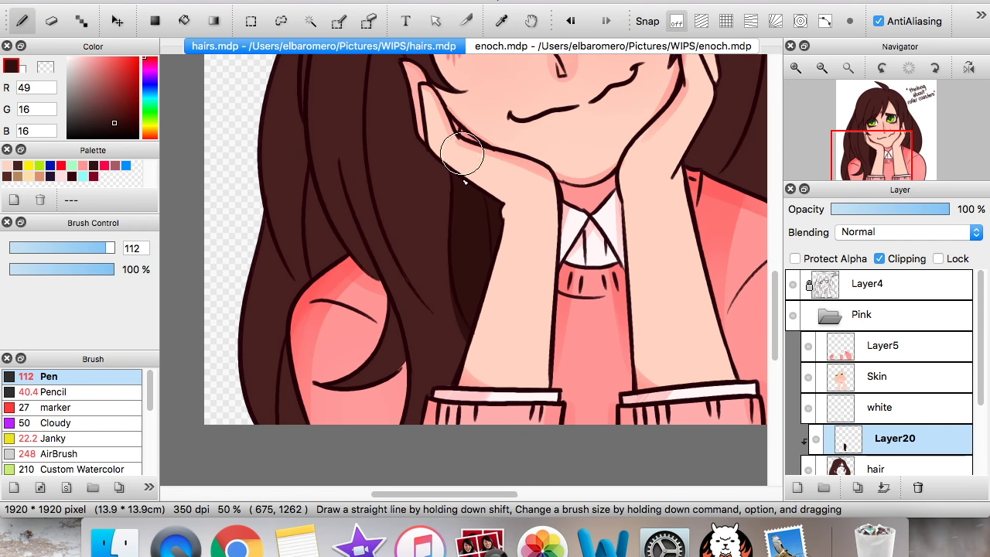
mouse_move(258, 212)
mouse_down()
mouse_move(265, 410)
mouse_move(227, 311)
mouse_move(254, 249)
mouse_up()
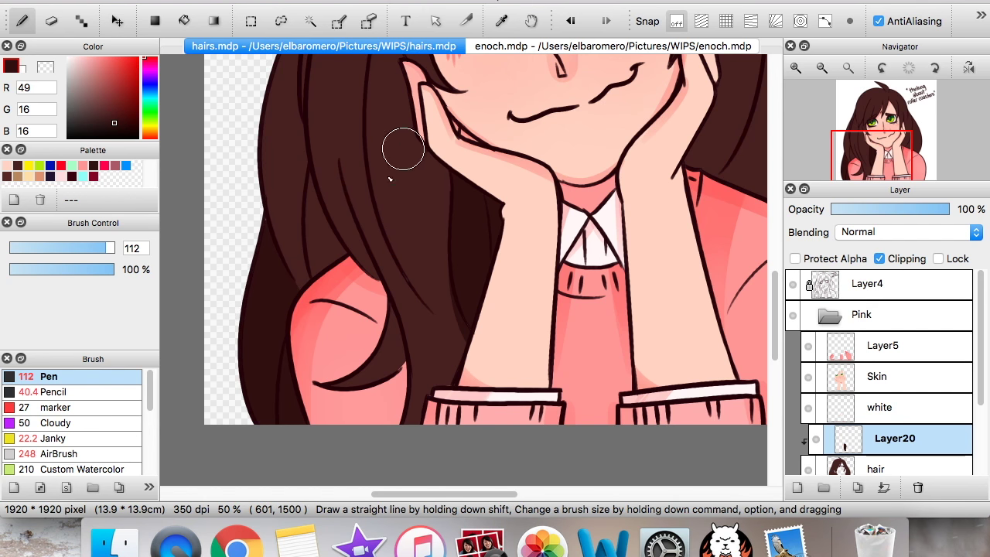
mouse_move(861, 173)
mouse_down()
mouse_move(861, 153)
mouse_move(858, 169)
mouse_up()
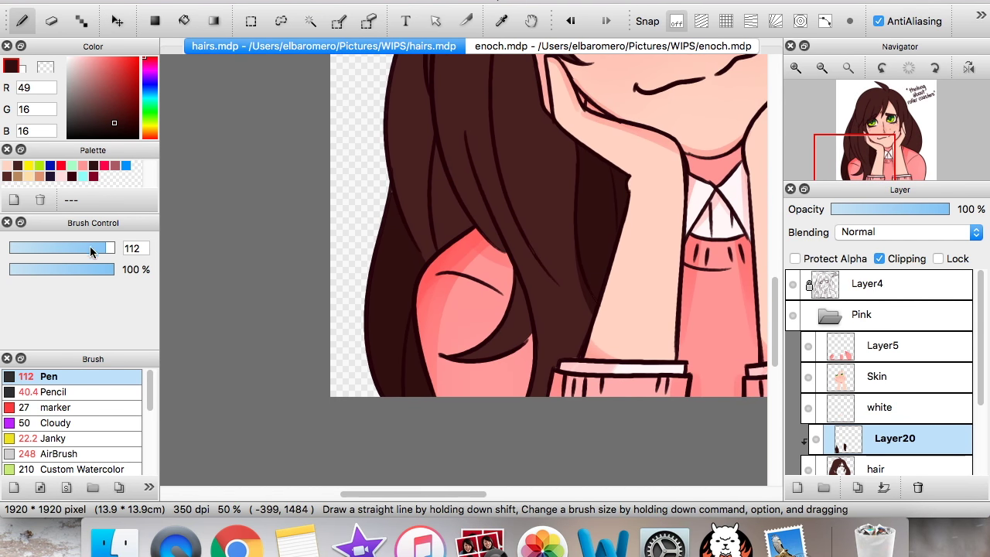
click(184, 21)
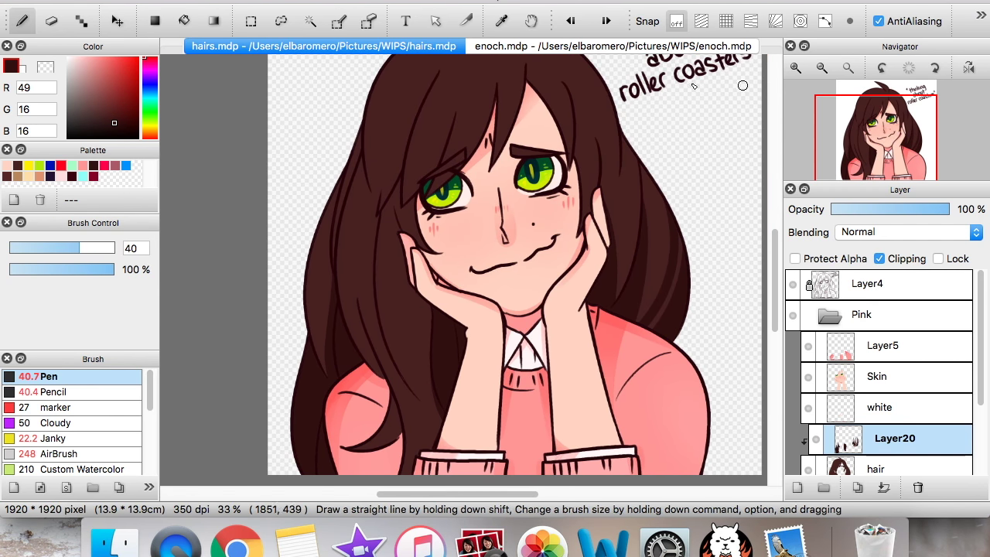
Shift the hue of the Pink folder's hair shading layer toward purple with Hue Saturation Brightness
click(893, 136)
drag(893, 136, 876, 137)
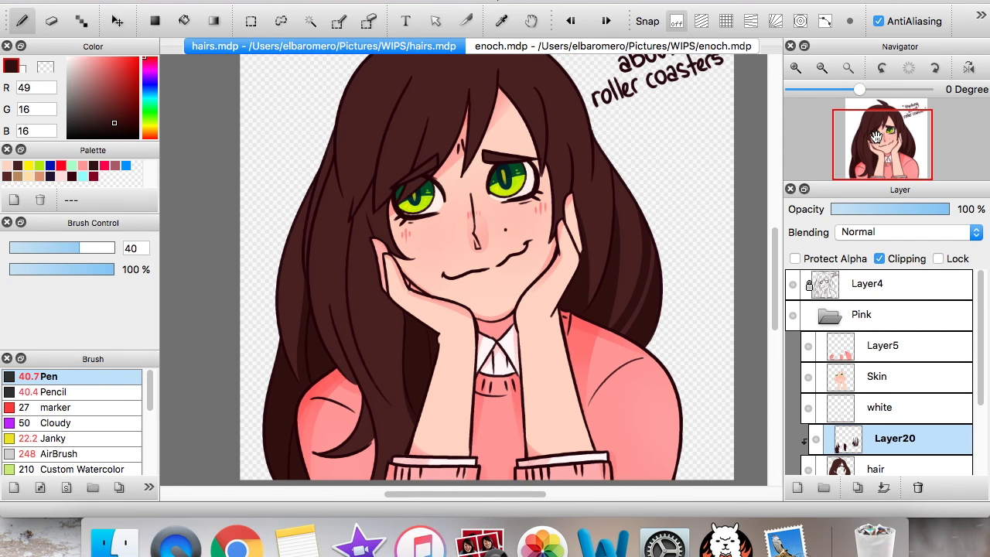
drag(890, 128, 884, 142)
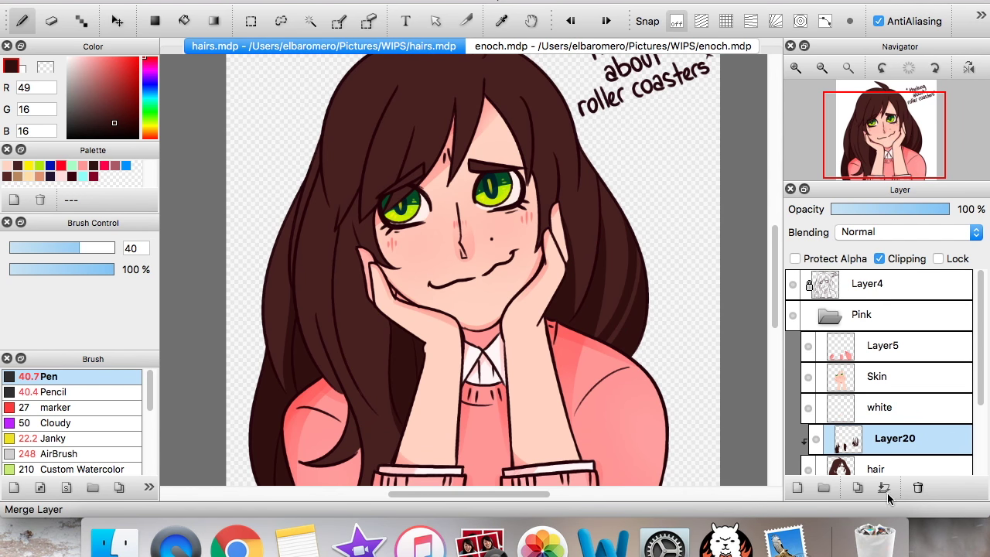
scroll(889, 449, down, 1)
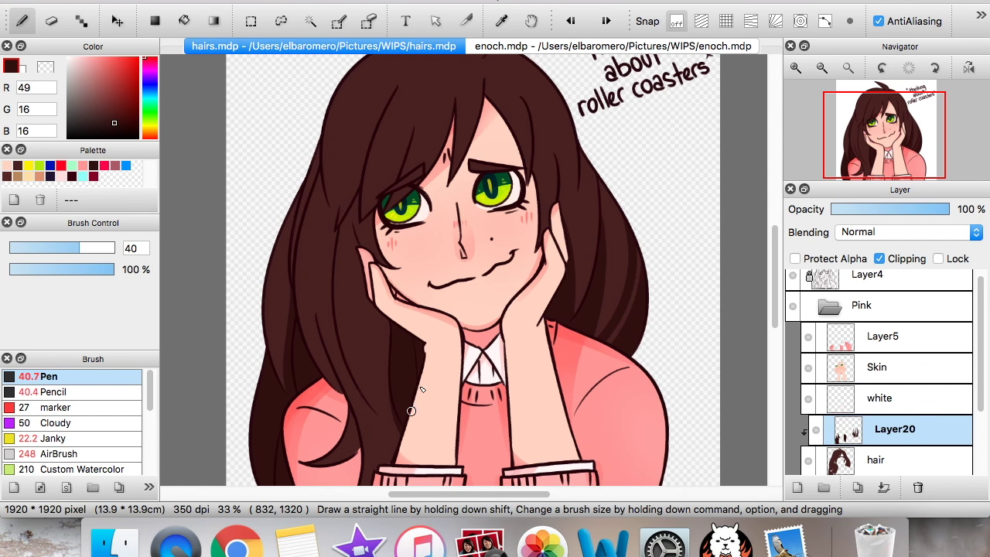
key(super+u)
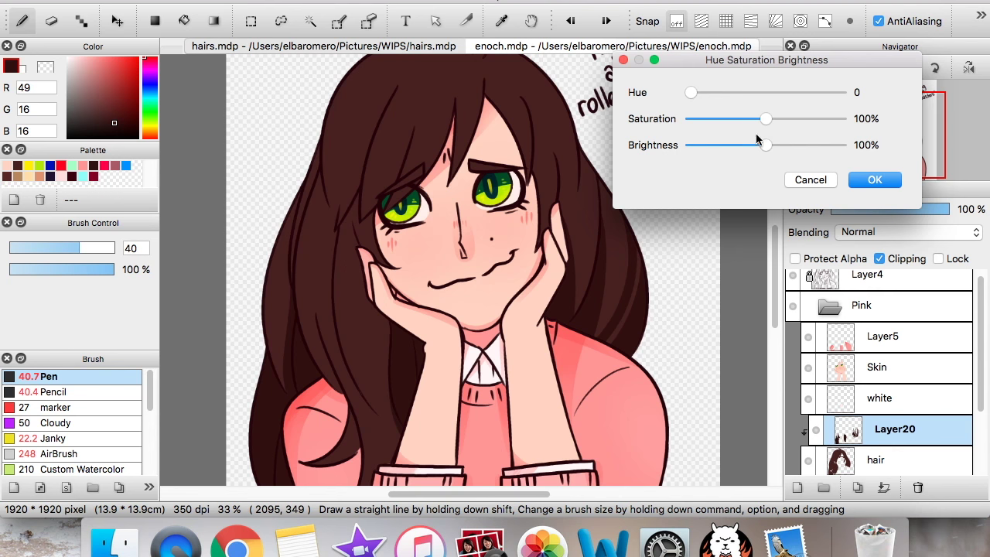
drag(706, 92, 806, 91)
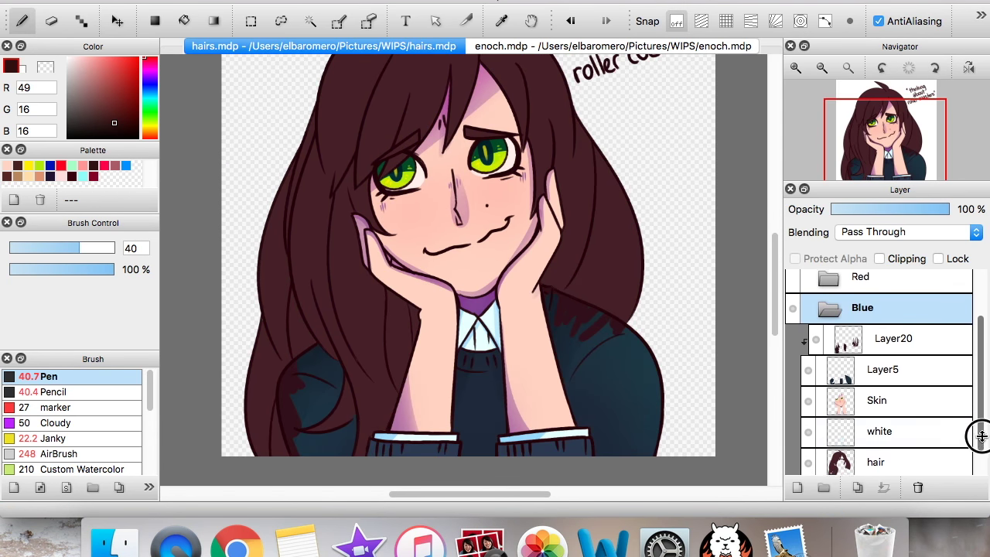
Place the shading copy above the Blue folder's hair layer with a hue shift of 338, and make the Red folder visible
drag(889, 332, 902, 438)
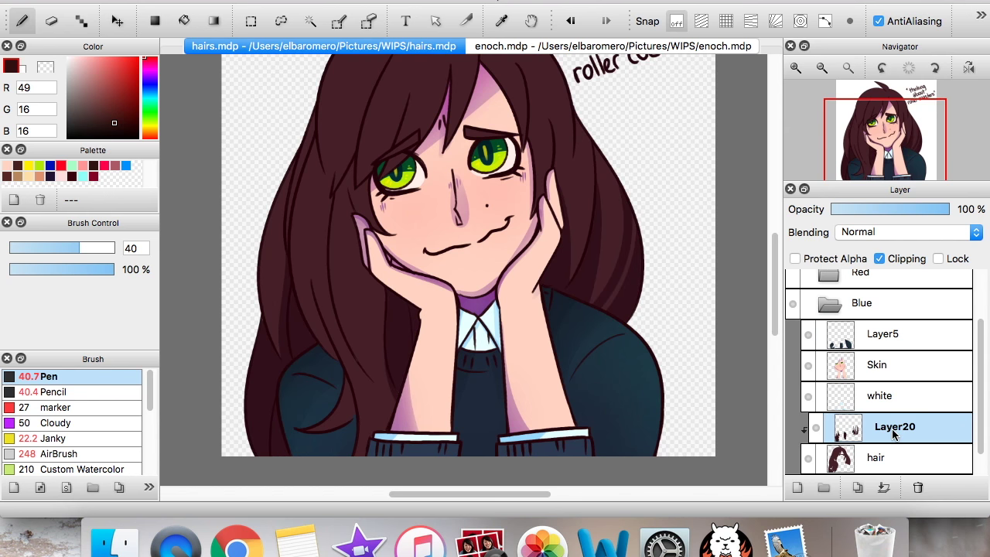
key(super+u)
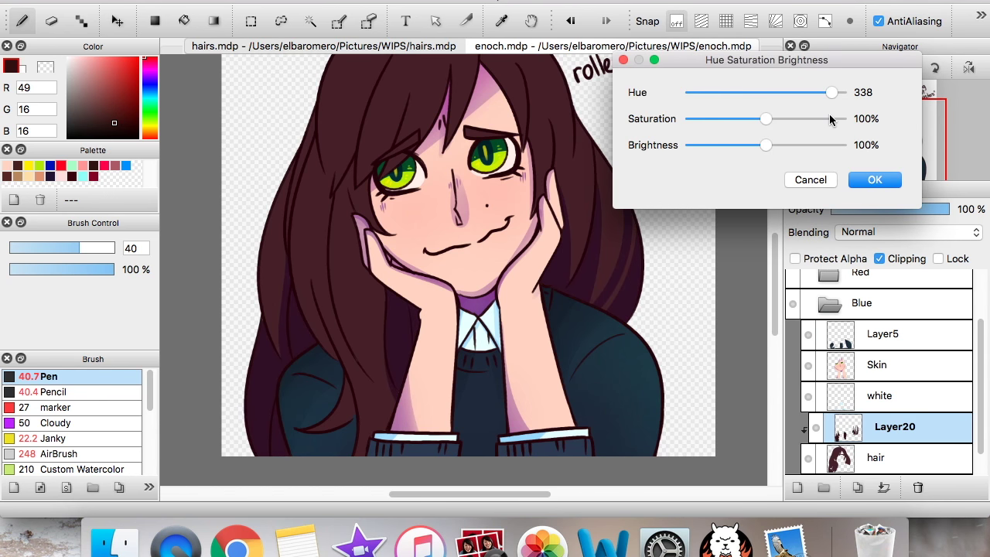
click(872, 181)
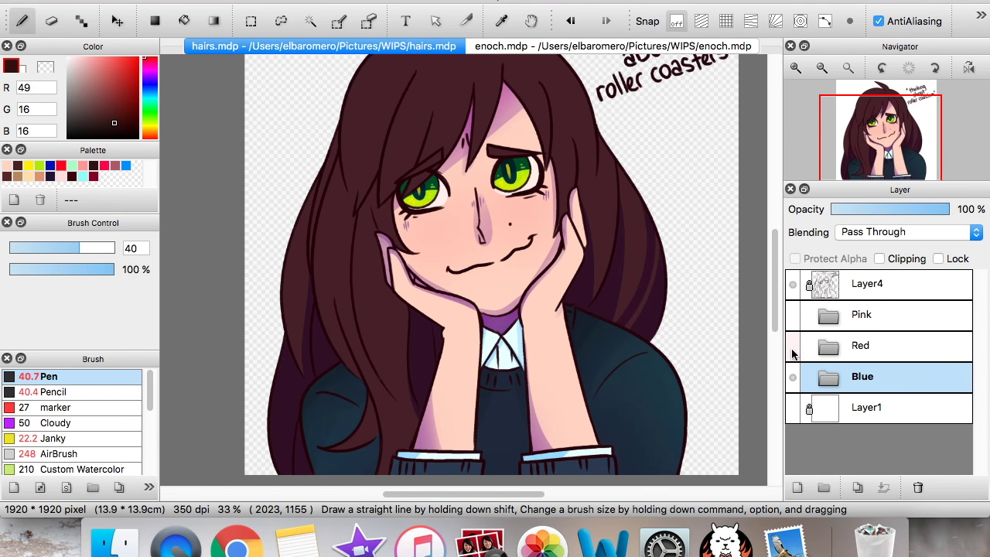
click(791, 352)
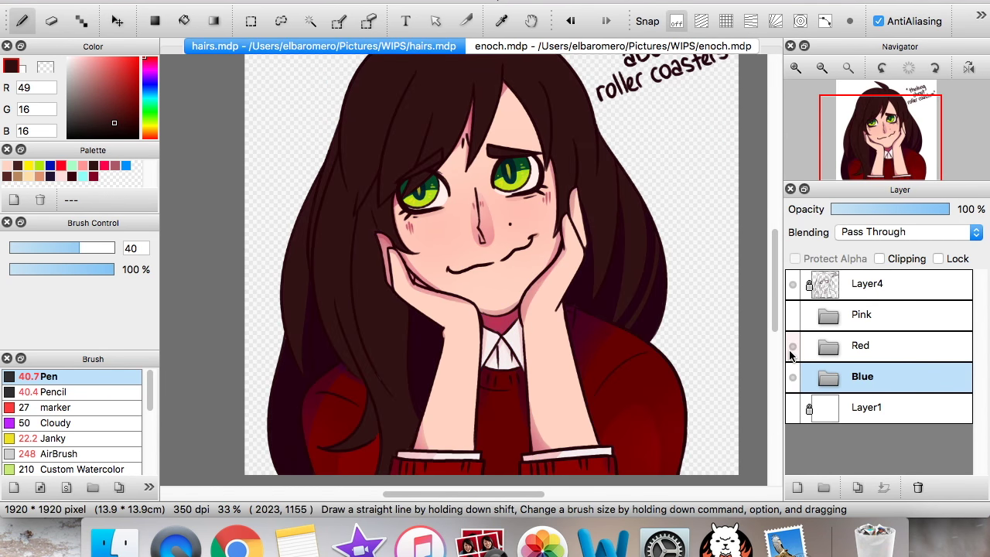
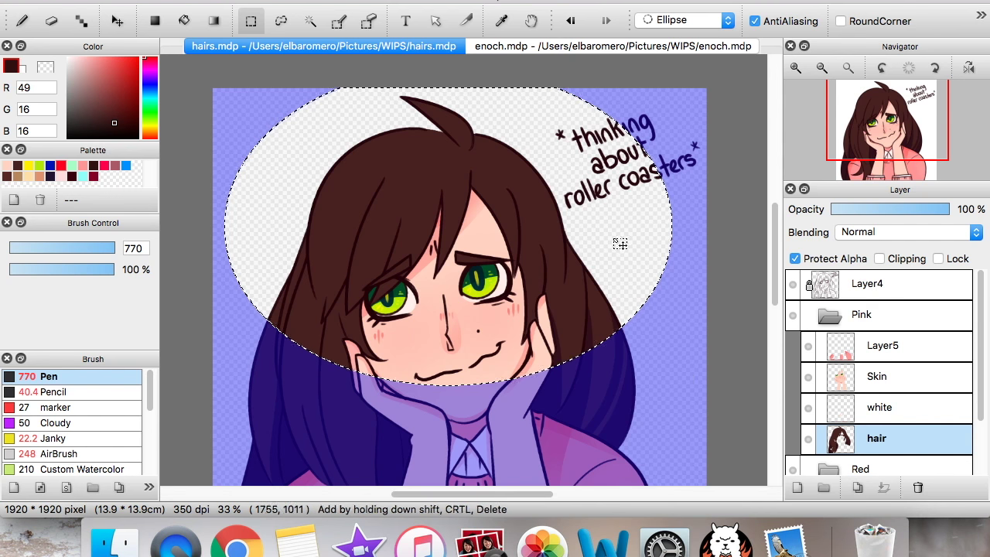
Paint a large rounded selection over the top of the head down to the mouth with the Select Pen at size 313
key(b)
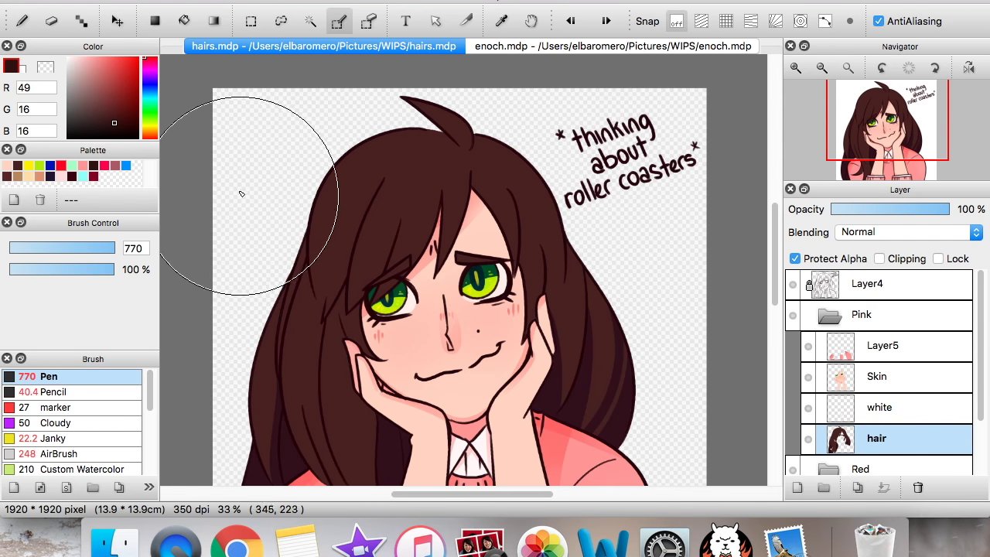
drag(122, 247, 140, 260)
drag(230, 232, 236, 243)
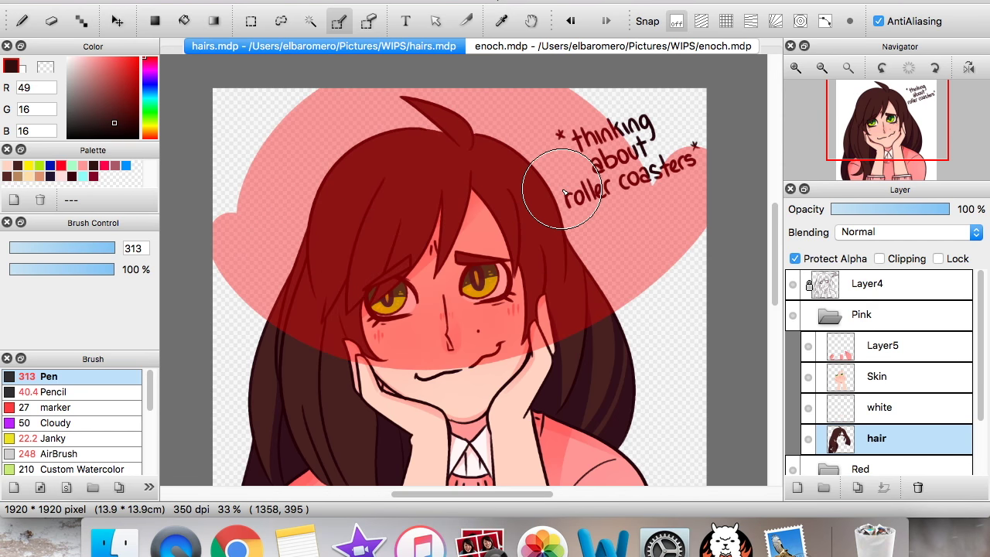
Set up a linear gradient of type Foreground with the light pink colour RGB 255, 174, 174
click(215, 20)
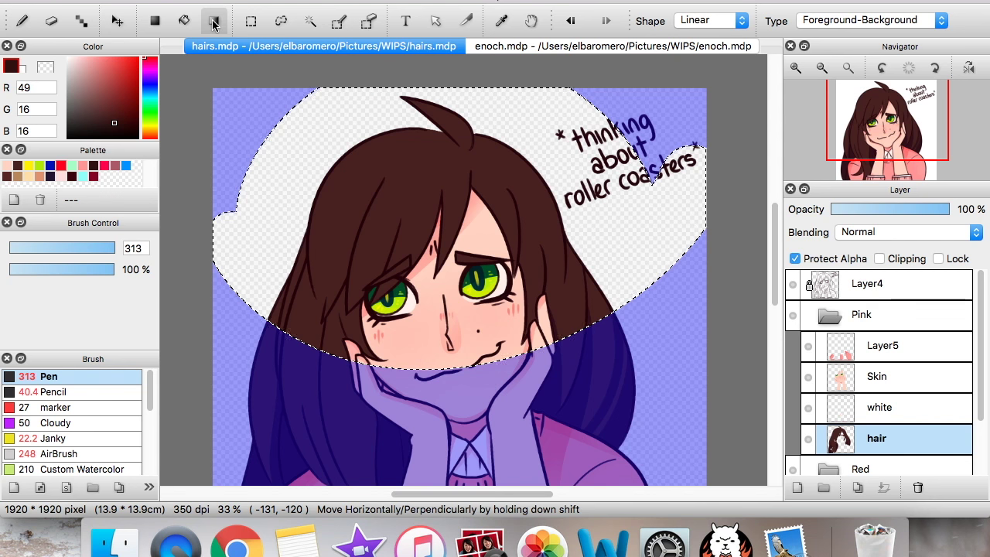
click(850, 21)
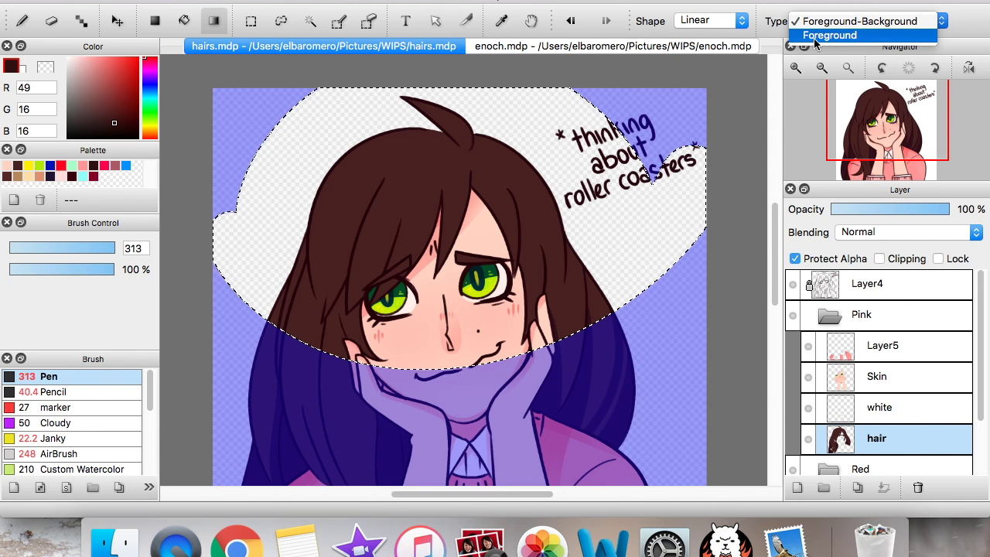
click(816, 36)
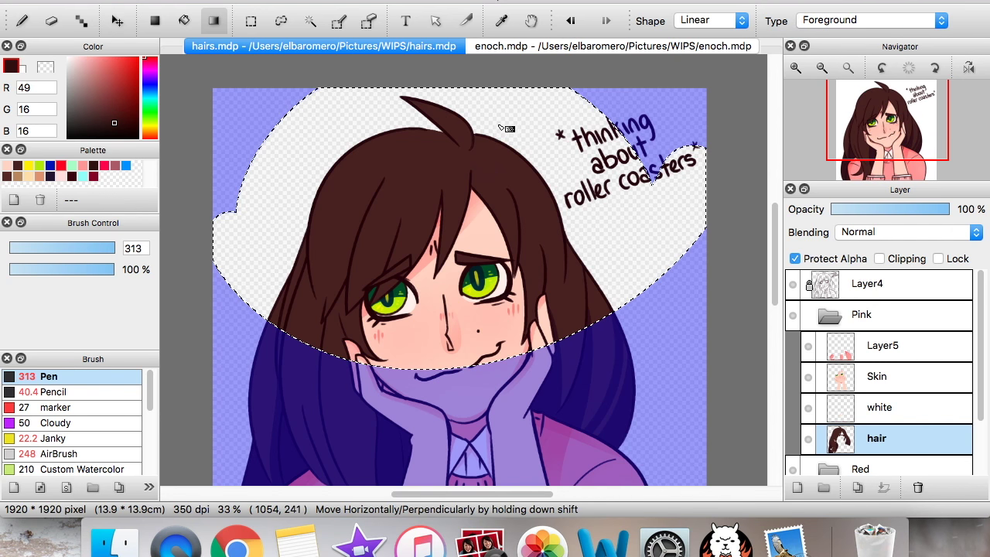
alt+click(498, 157)
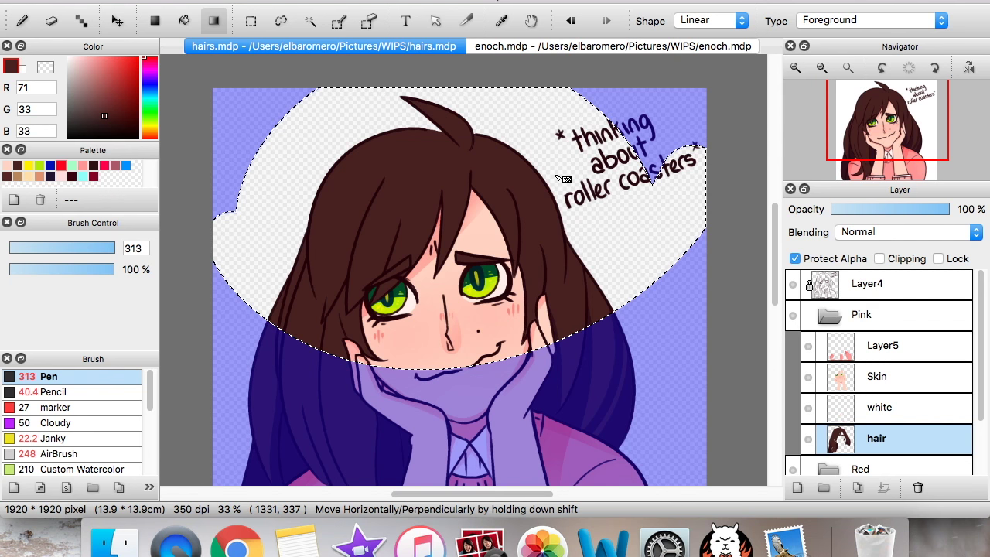
click(82, 165)
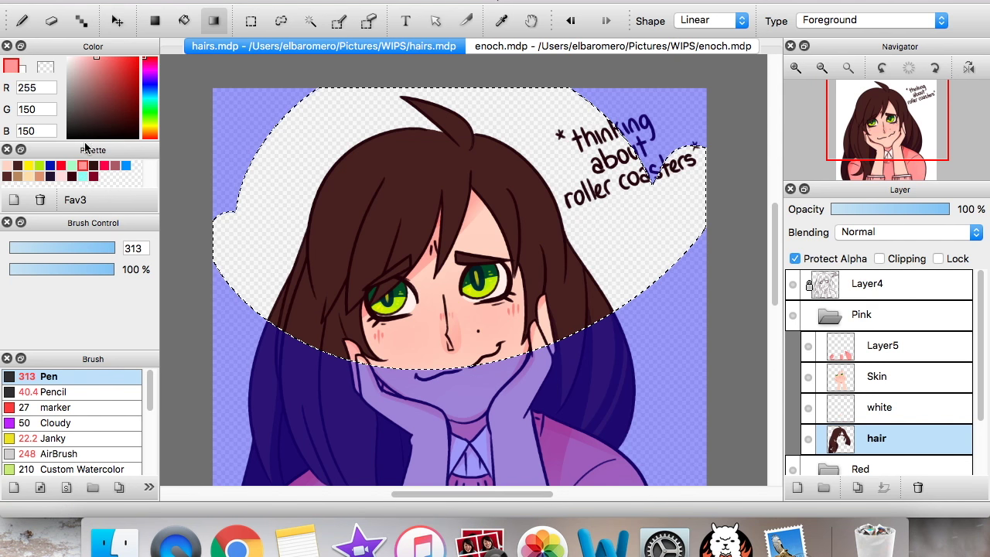
click(89, 58)
Try to fade the light pink gradient down the selected area directly on the Pink folder's hair layer
drag(437, 97, 438, 356)
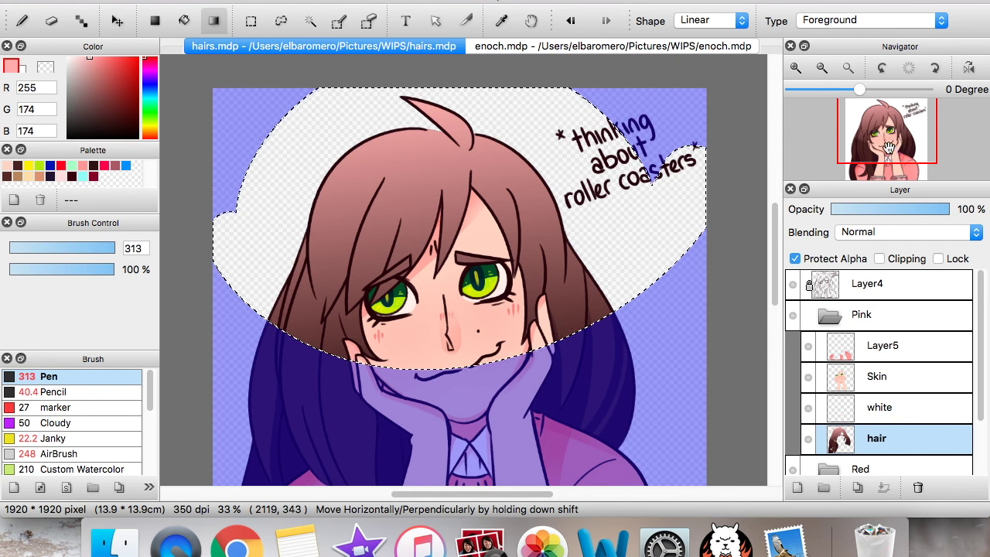
drag(889, 148, 887, 149)
key(super+z)
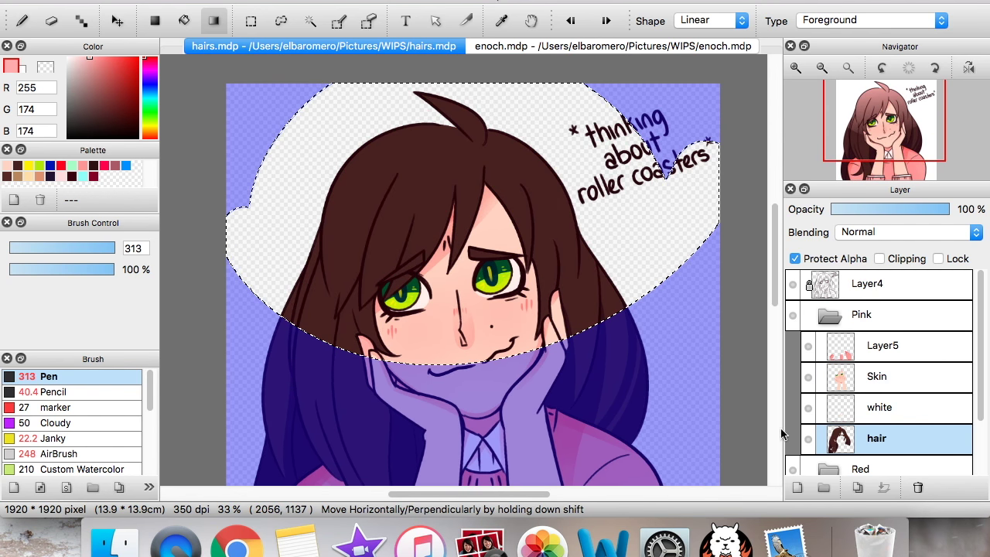
Add a layer above the Pink folder's hair, fill the selection with the downward pink gradient, deselect, and clip the layer to the hair
click(797, 487)
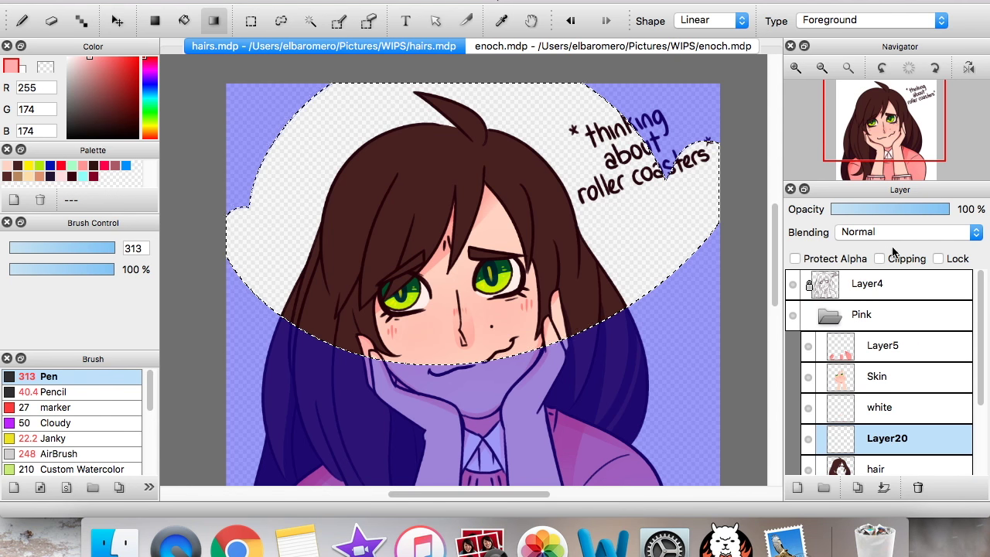
drag(453, 87, 464, 311)
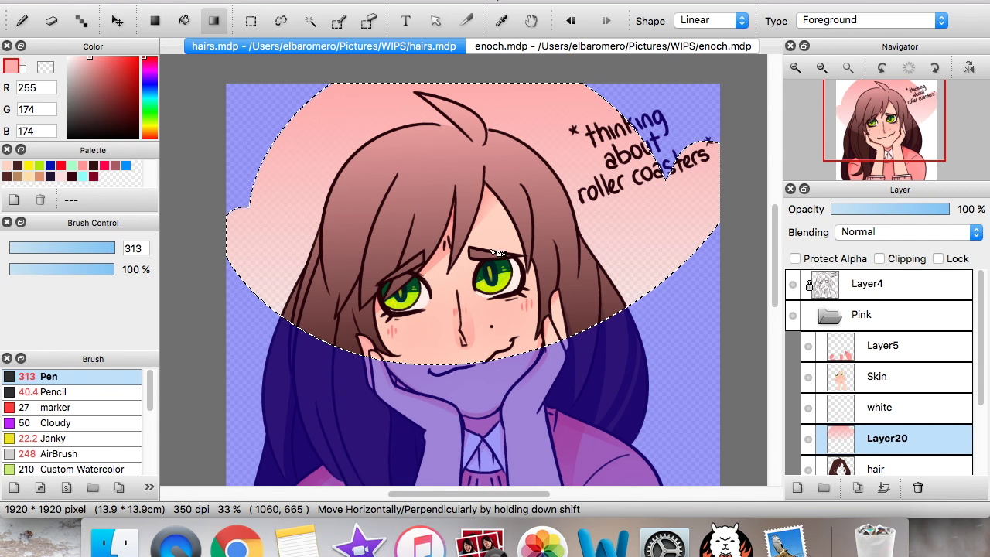
drag(472, 81, 486, 311)
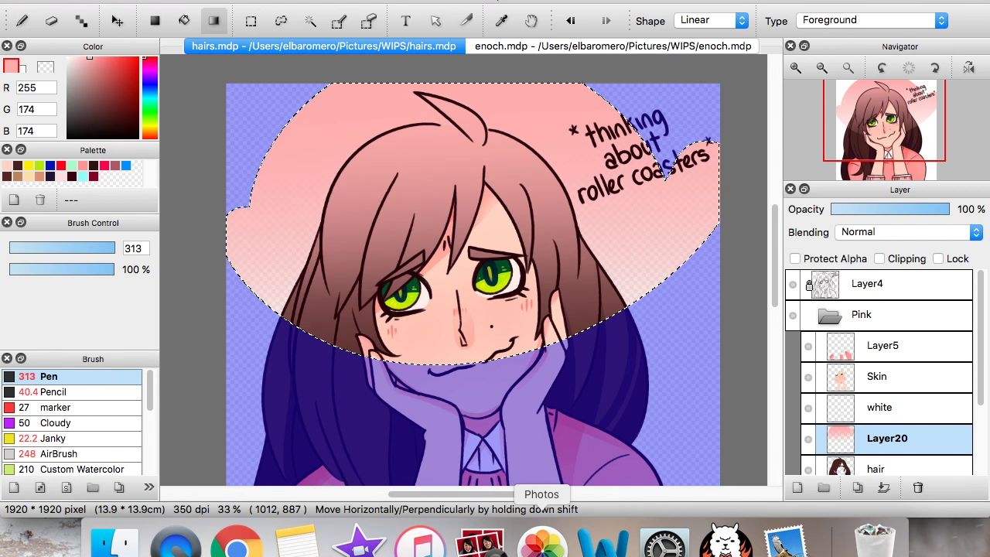
key(super+d)
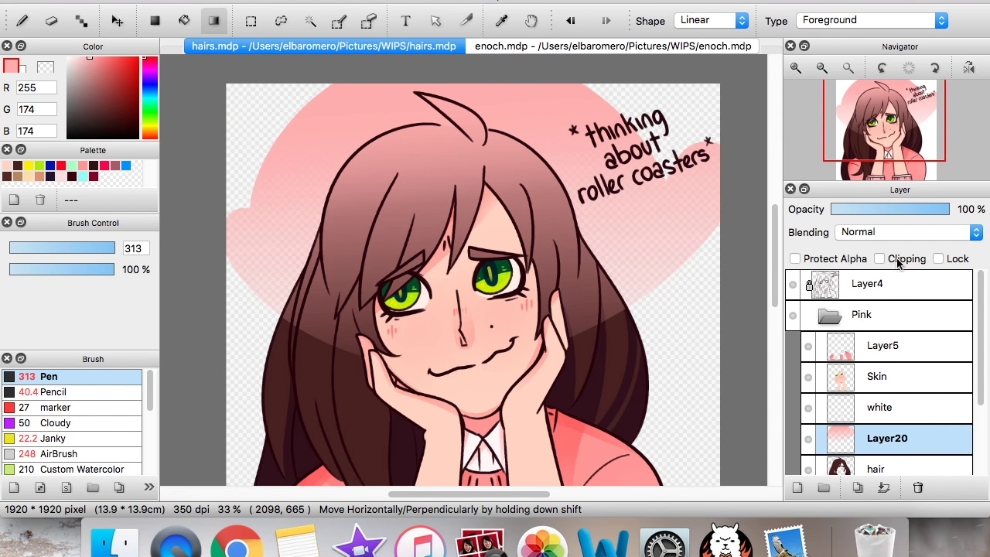
click(897, 263)
Nudge the pink gradient layer slightly with the Move tool and try its opacity at 47% before setting it to 100%
drag(889, 146, 884, 137)
click(117, 21)
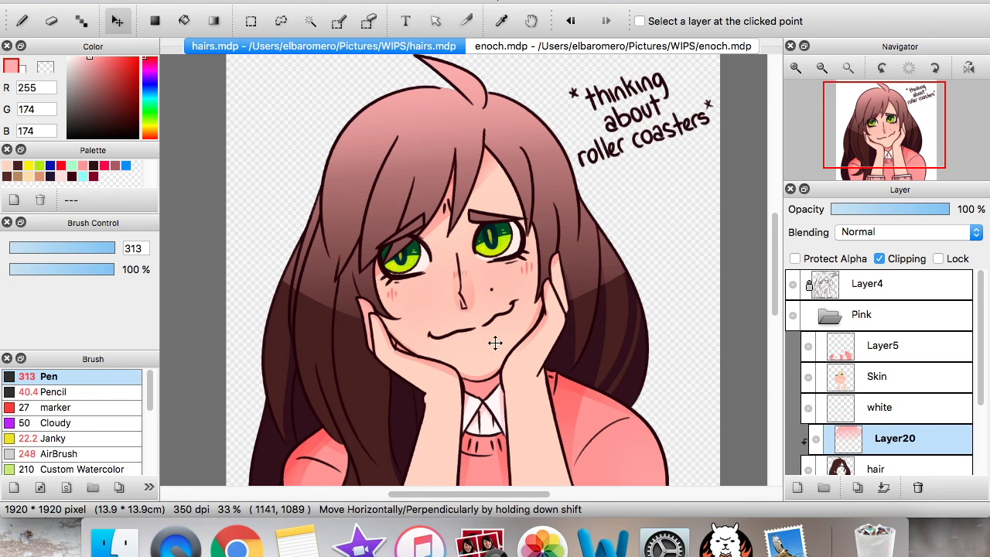
scroll(658, 224, down, 3)
drag(706, 279, 710, 289)
drag(898, 143, 887, 131)
click(887, 210)
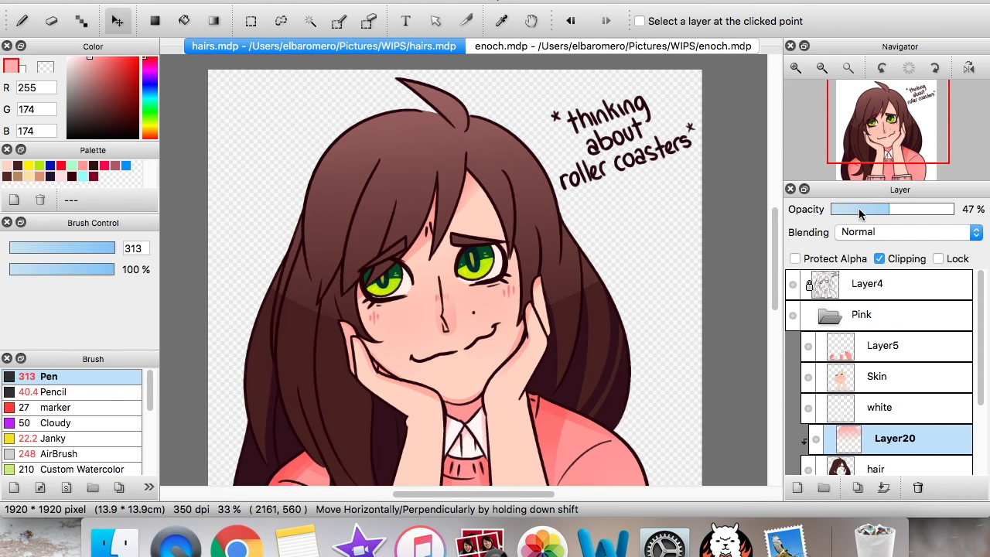
drag(925, 206, 967, 207)
Raise the pink gradient layer's saturation above 100% with Hue Saturation Brightness
mouse_move(902, 132)
mouse_down()
mouse_move(889, 135)
mouse_move(889, 125)
mouse_up()
key(super+u)
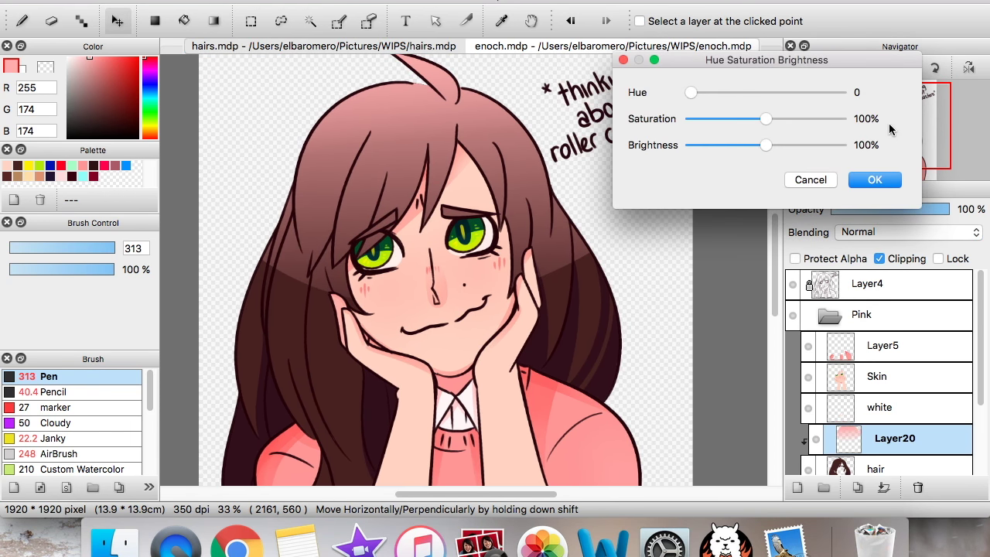
click(791, 122)
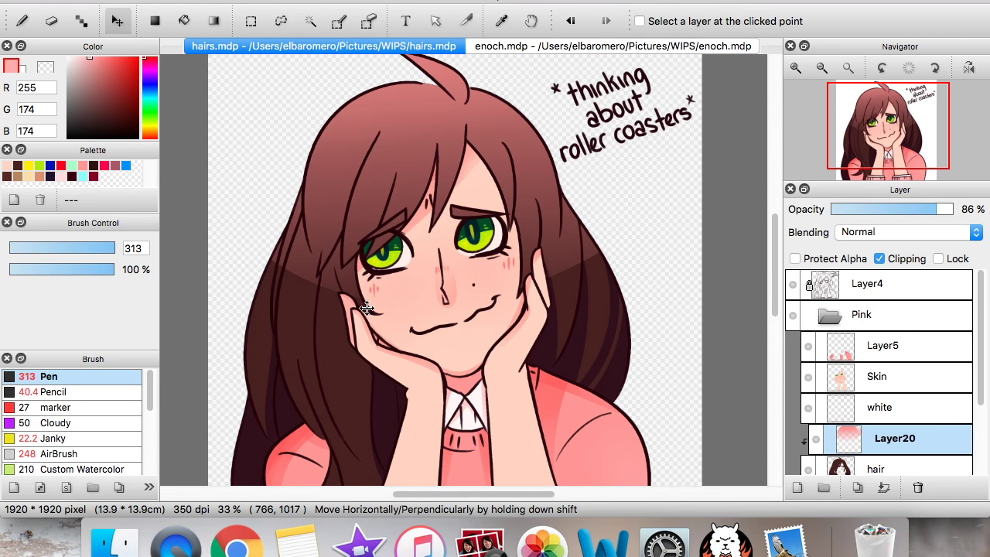
Soften the lower edge of the pink gradient layer on the hair's left side with the Blur brush
click(796, 68)
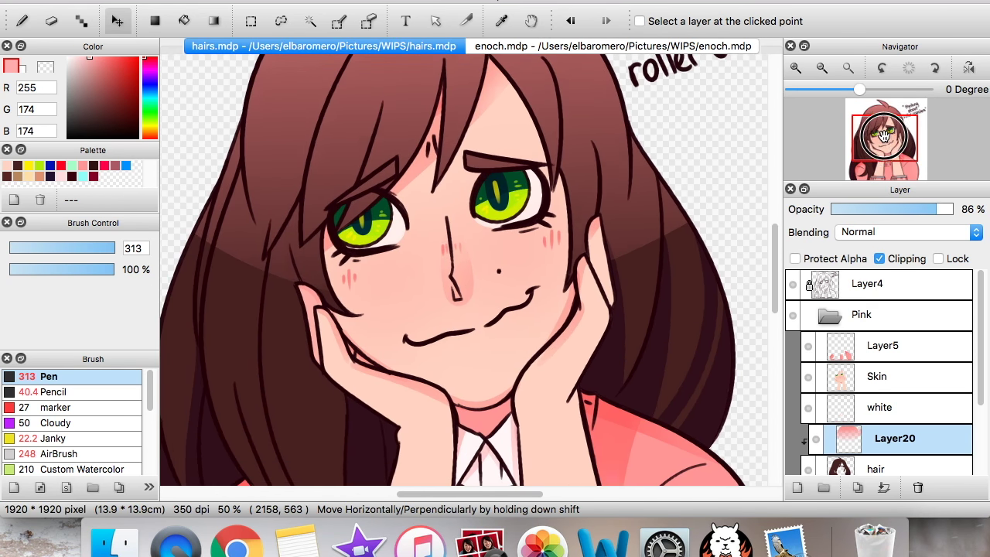
drag(884, 136, 882, 135)
drag(149, 393, 155, 434)
click(96, 454)
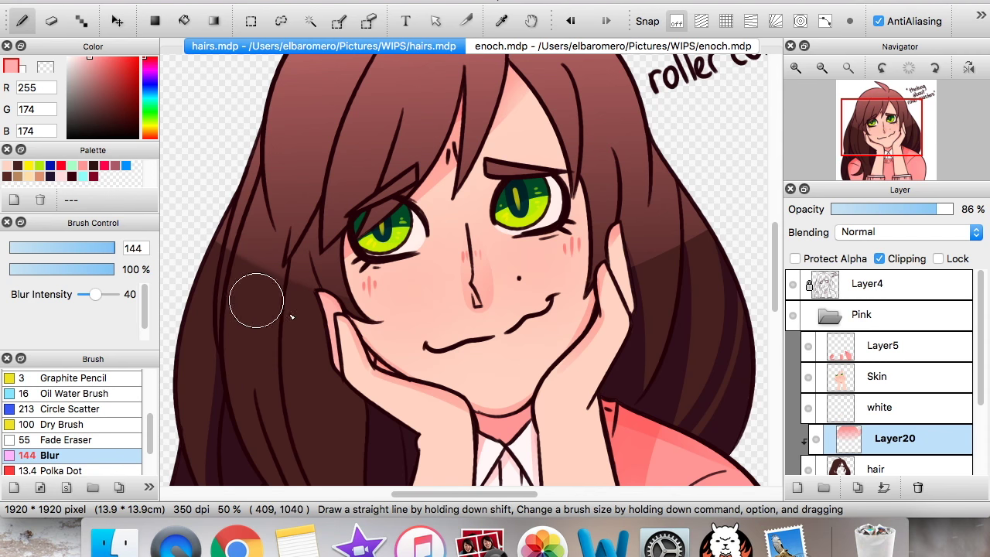
mouse_move(220, 254)
mouse_down()
mouse_move(336, 304)
mouse_move(337, 294)
mouse_move(230, 270)
mouse_move(309, 287)
mouse_up()
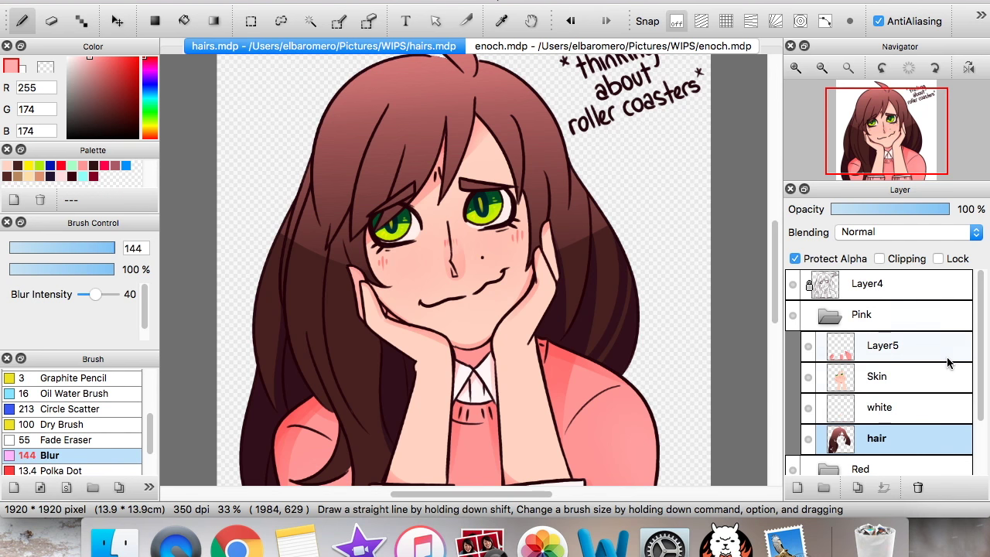
Collapse the Pink folder and hide both the Pink and Red folders
scroll(982, 335, down, 1)
click(818, 319)
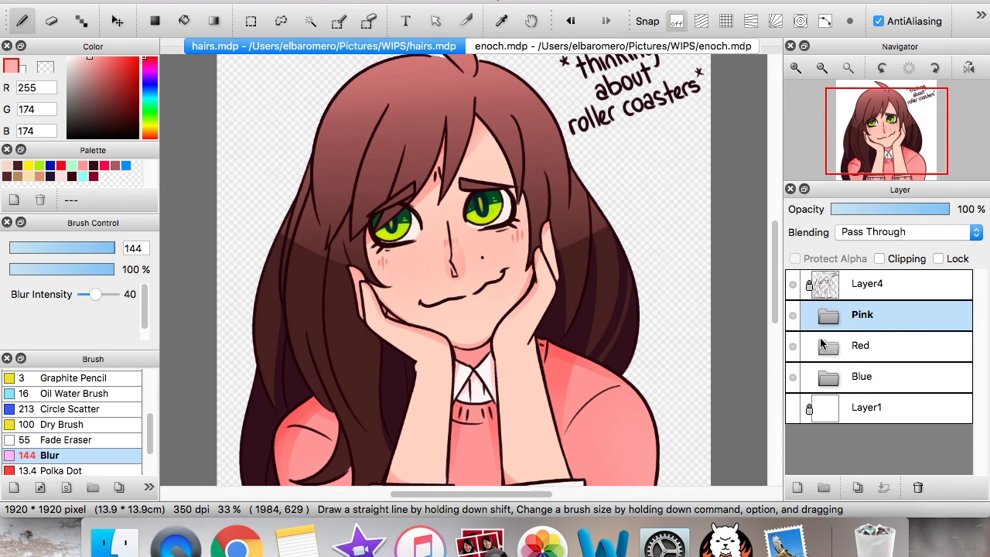
click(793, 313)
click(835, 346)
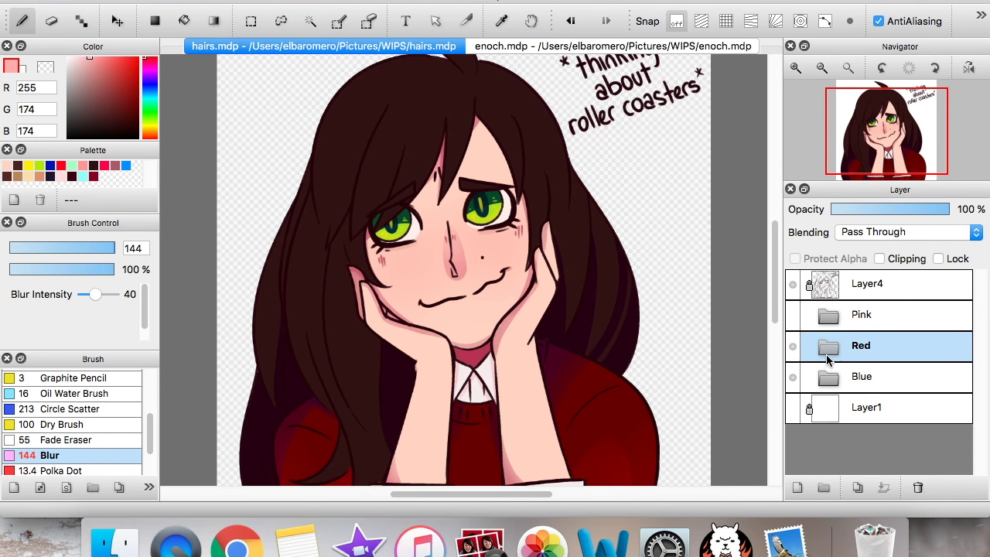
click(793, 345)
Open the Blue folder and add a new layer clipped to its hair layer
click(827, 375)
drag(978, 375, 979, 418)
click(851, 457)
click(798, 487)
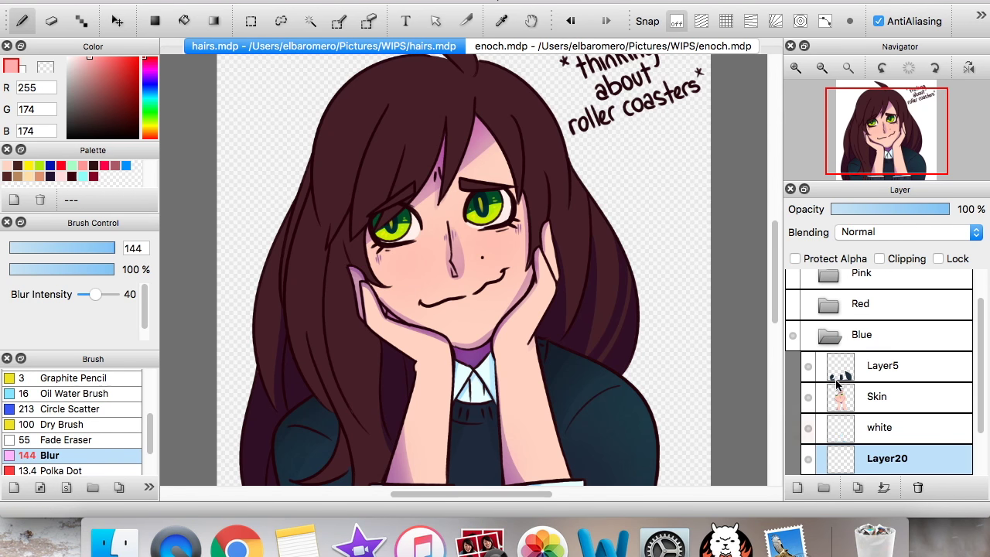
click(894, 260)
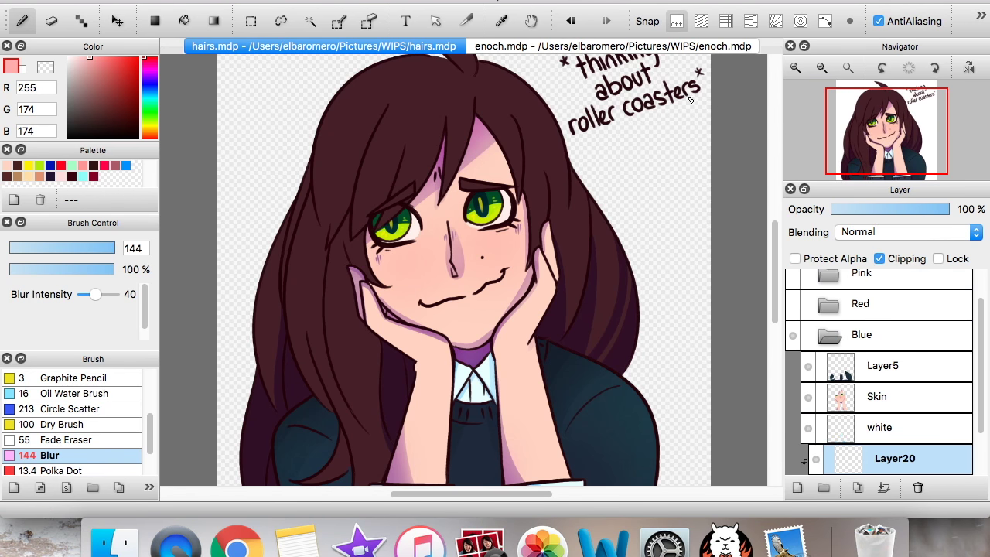
Paint a selection over the upper hair with the Select Pen and shift the sampled hair colour to purple (128, 47, 105)
click(338, 21)
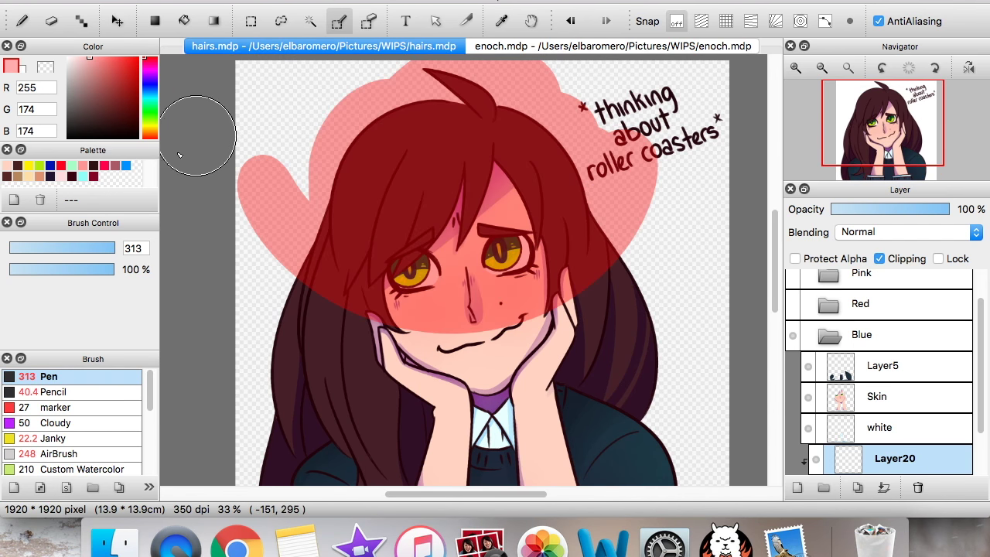
alt+click(353, 420)
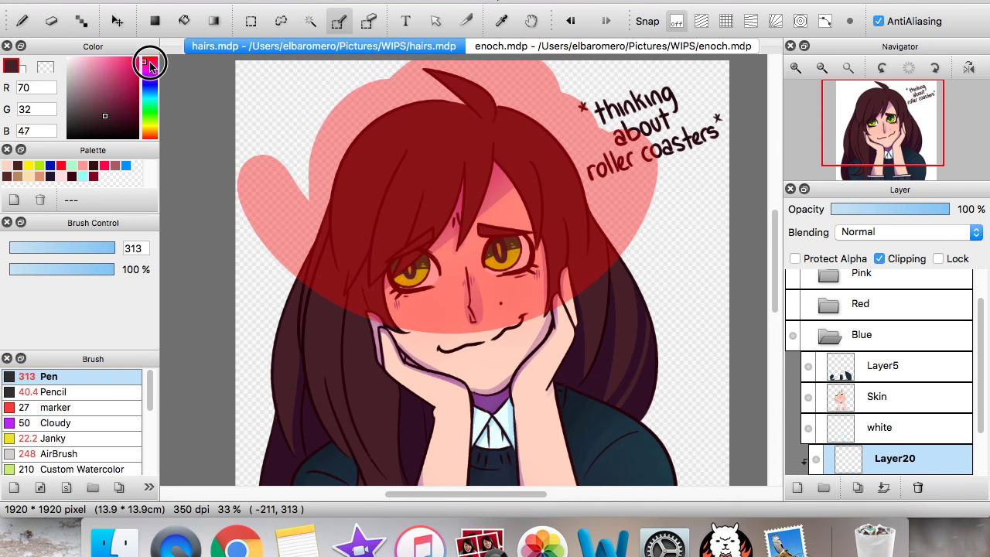
click(149, 66)
click(111, 97)
Try a downward linear gradient in the dark purple, undo it, and set the colour to a lighter purple (179, 105, 158)
click(214, 21)
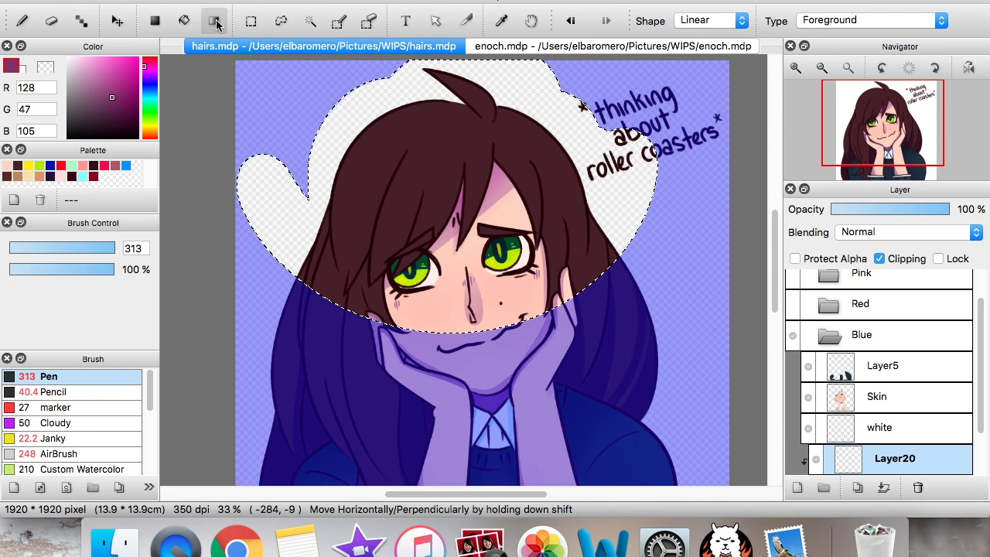
drag(477, 68, 494, 306)
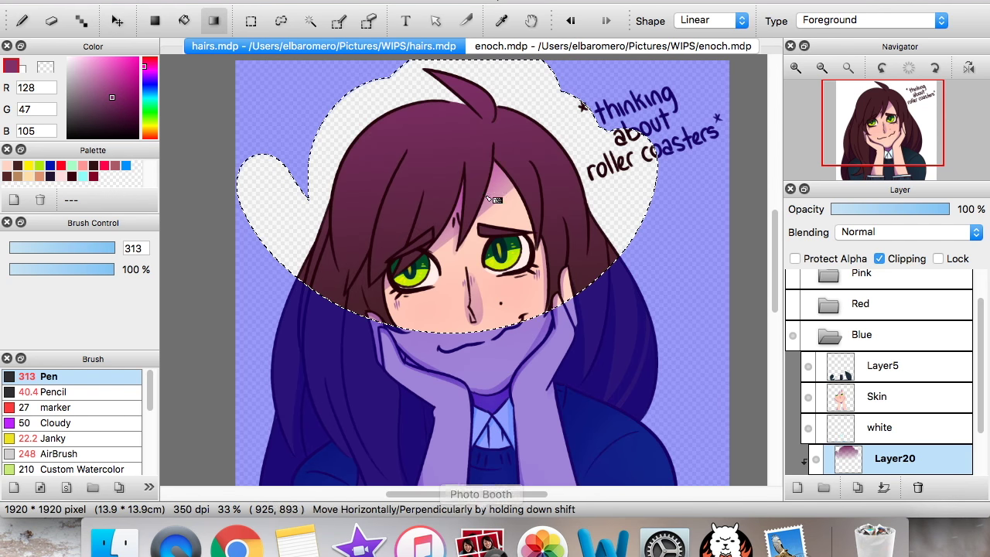
key(super+z)
click(97, 81)
Try a long downward light purple gradient over the selected hair without the selection outline, and undo it
drag(492, 74, 537, 549)
key(ctrl+d)
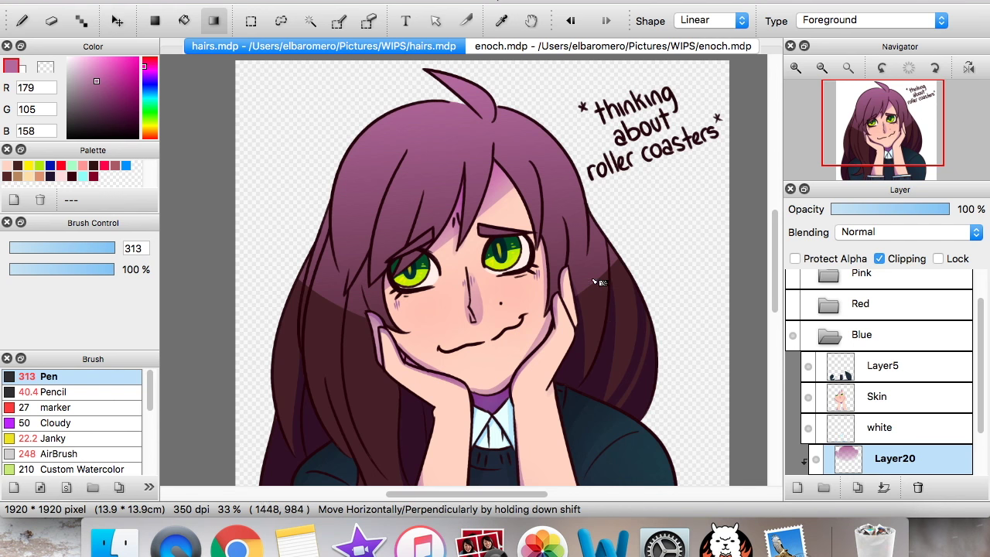
key(ctrl+z)
key(ctrl+z)
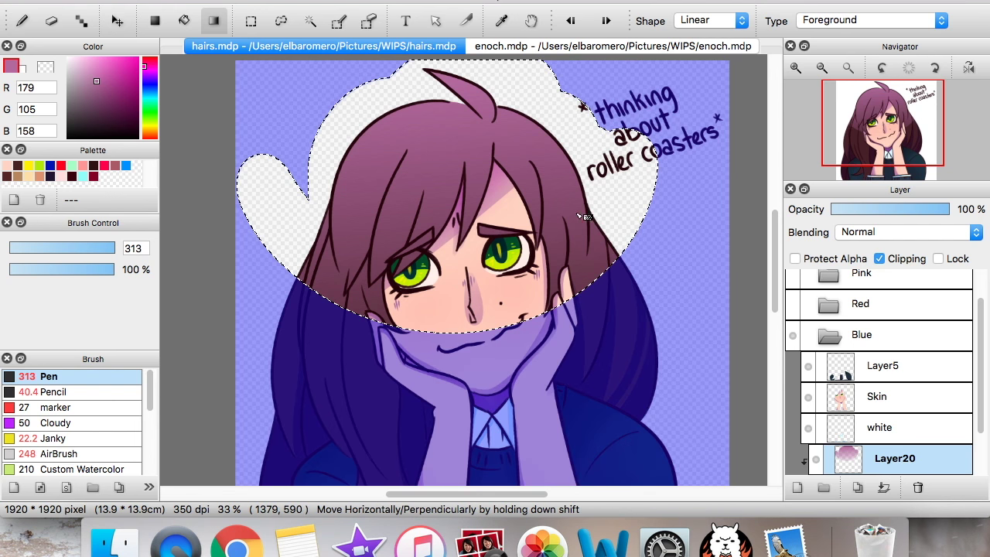
Try layering shorter downward light purple gradients over the selected upper hair, and undo them
click(822, 68)
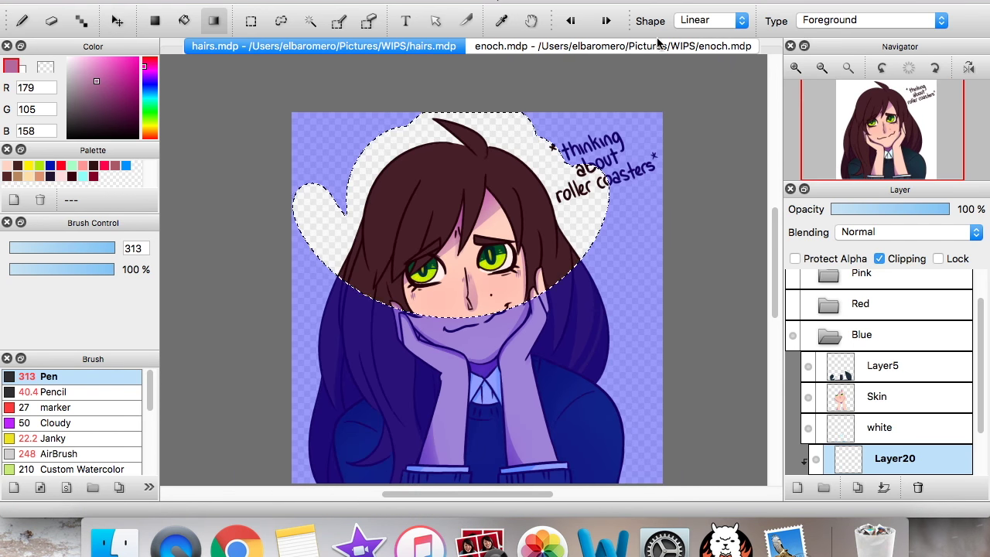
drag(456, 93, 475, 229)
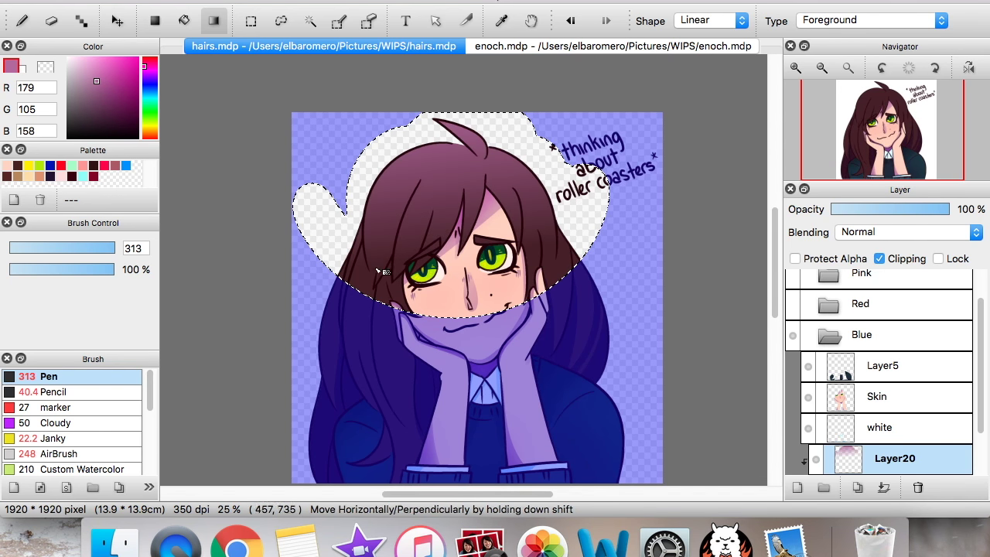
drag(464, 93, 483, 321)
key(super+z)
key(ctrl+d)
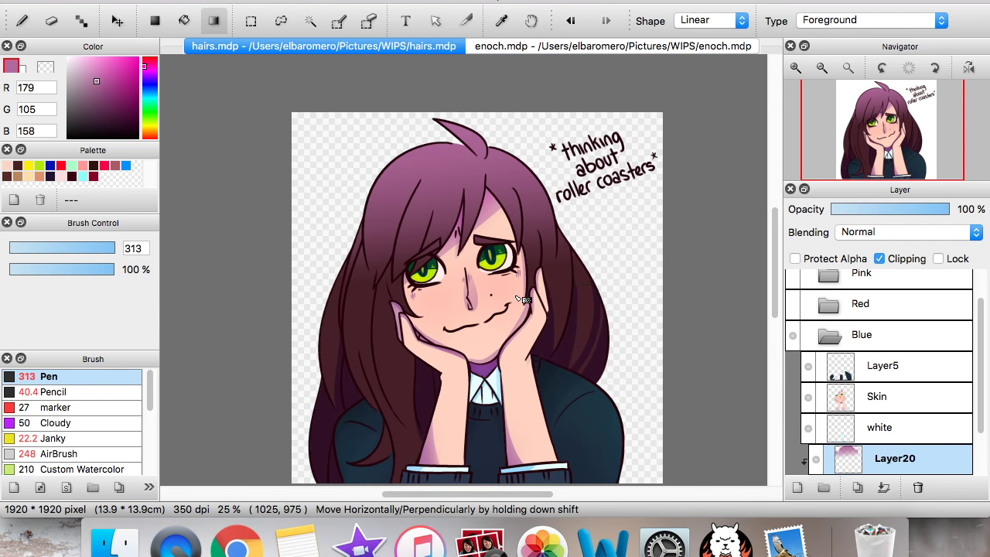
click(795, 67)
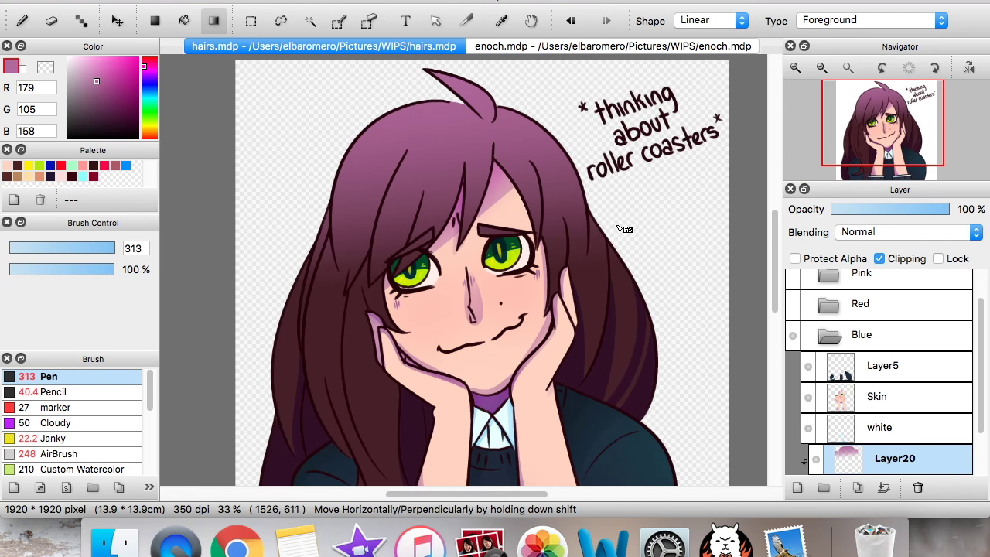
key(super+z)
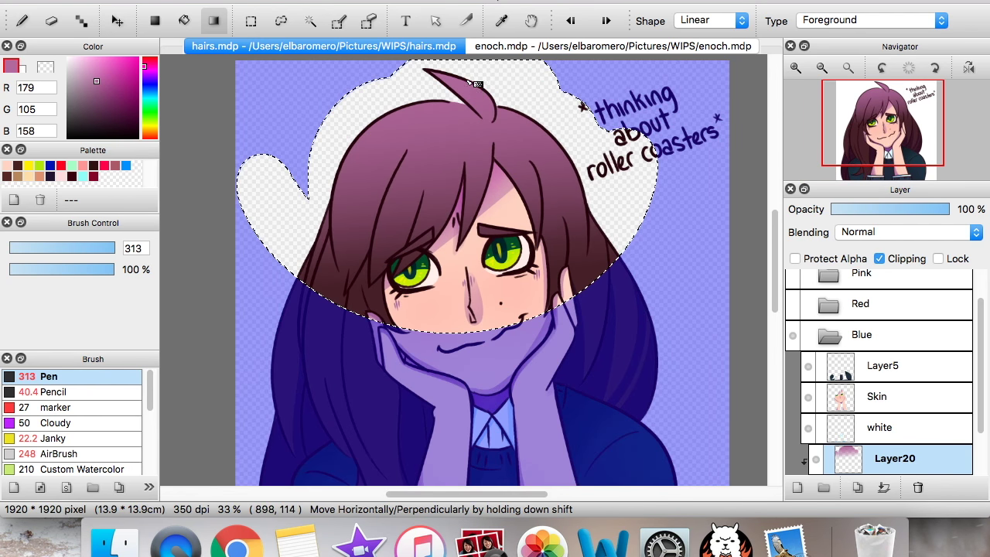
key(super+z)
Fade the light purple down the selected upper hair on the clipped layer, trying diagonal gradient directions as well
drag(454, 63, 478, 495)
key(ctrl+d)
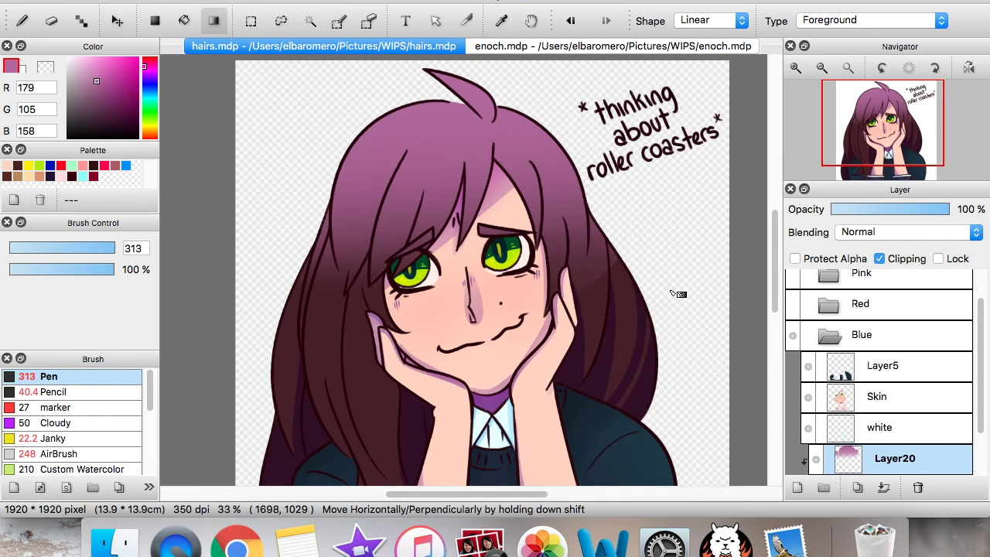
click(795, 67)
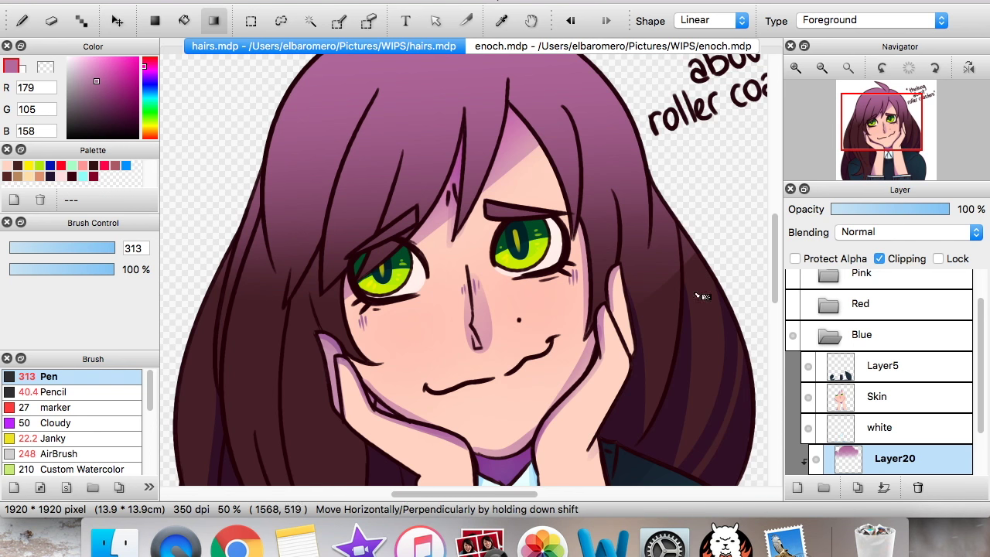
click(821, 68)
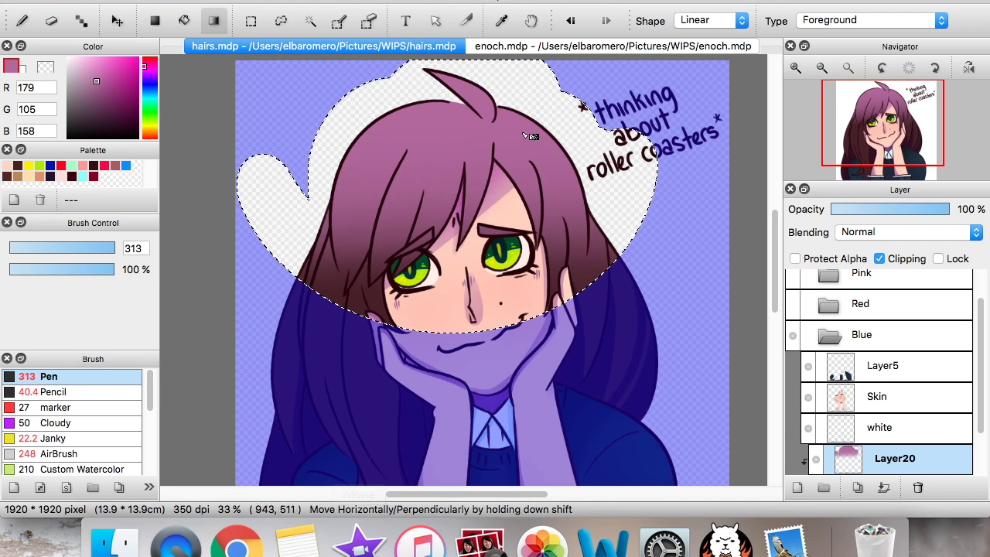
drag(265, 101, 499, 410)
drag(498, 80, 278, 435)
key(super+z)
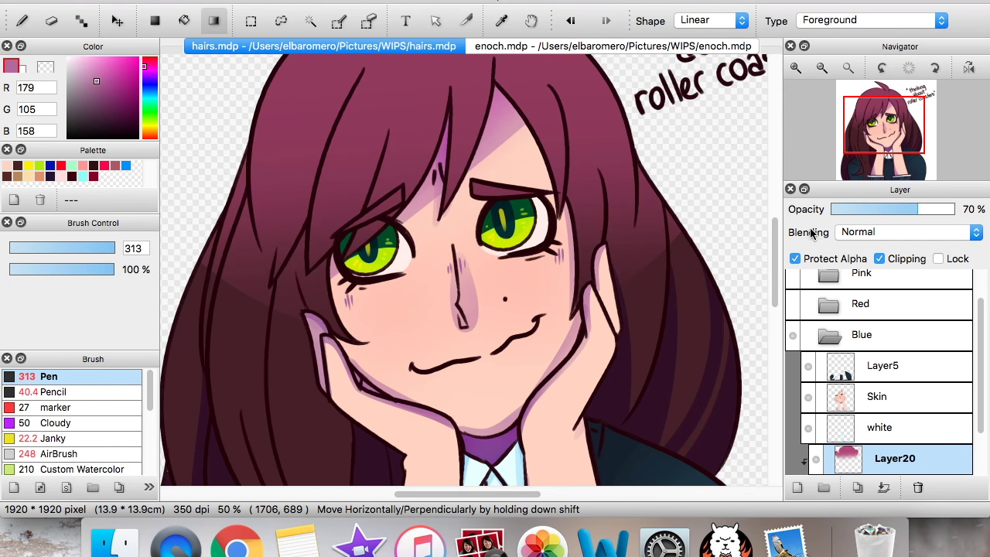
Sample the dark brown (70, 32, 40) from the lower hair and blend the purple gradient's lower edge with the AirBrush
alt+click(247, 340)
click(100, 453)
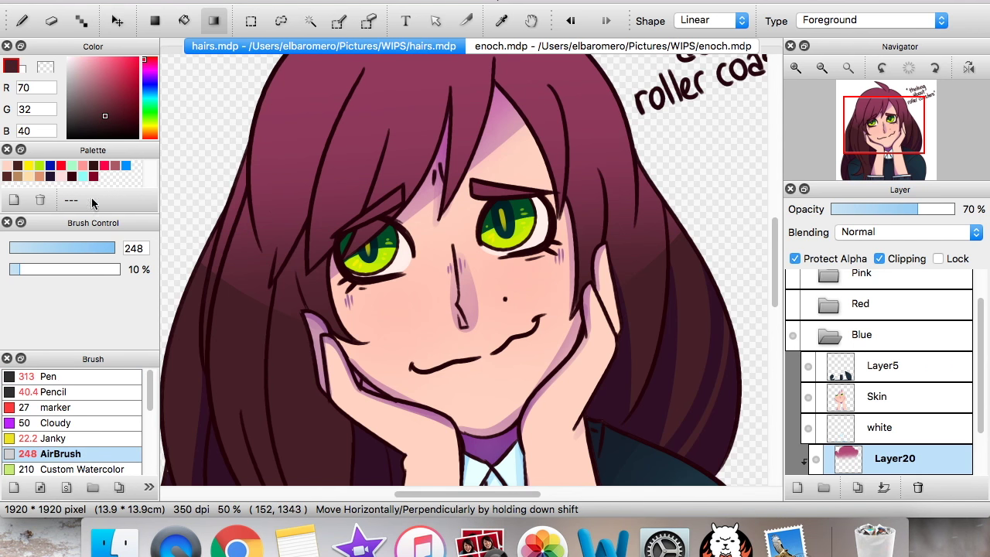
key(b)
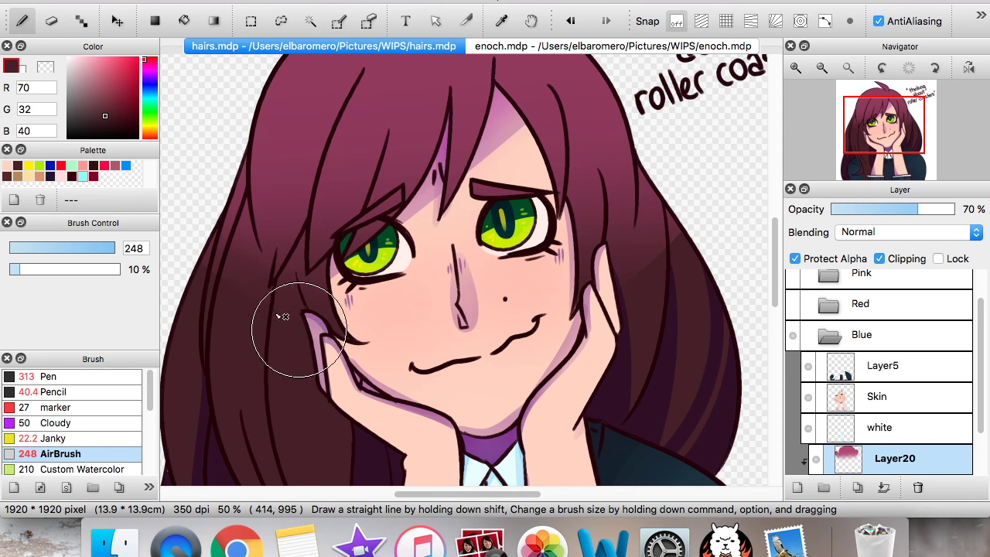
drag(160, 279, 134, 278)
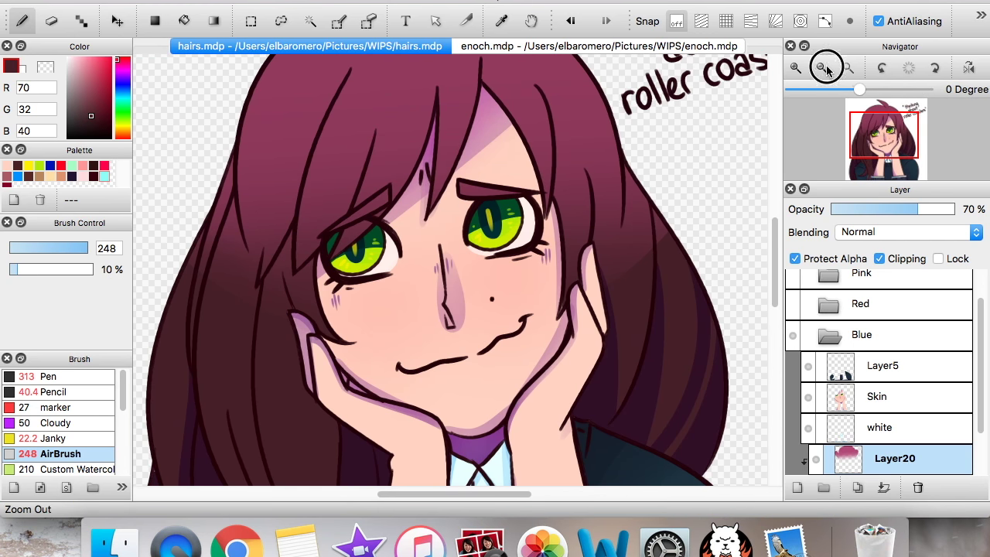
click(826, 70)
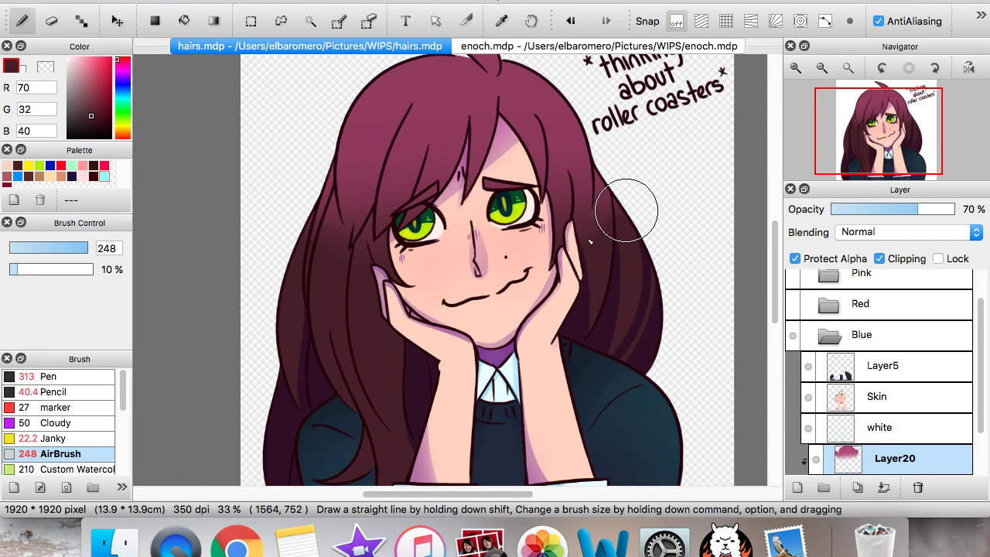
mouse_move(876, 159)
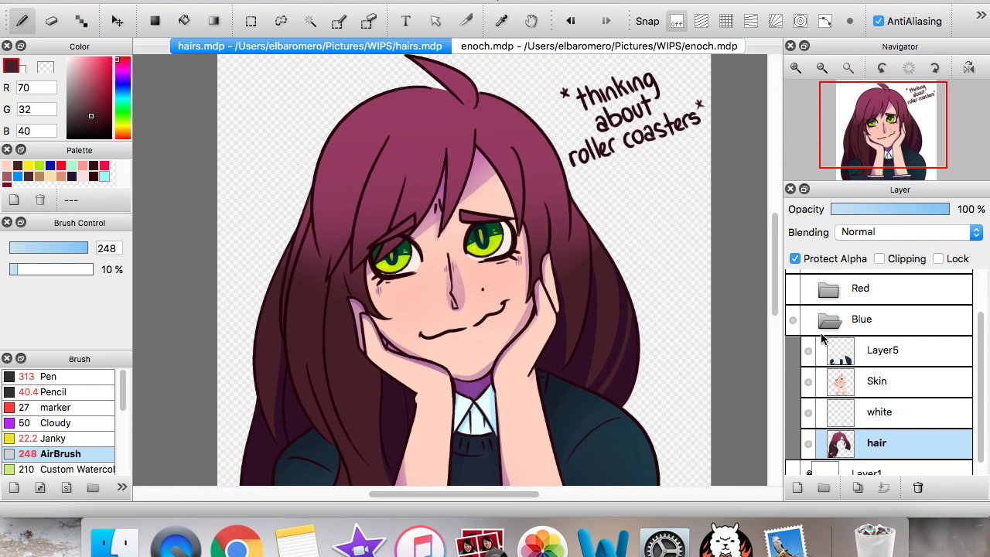
Compare the Pink version's hair with the Blue version's by briefly showing the Pink folder, and inspect the Blue hair up close
click(826, 323)
click(791, 317)
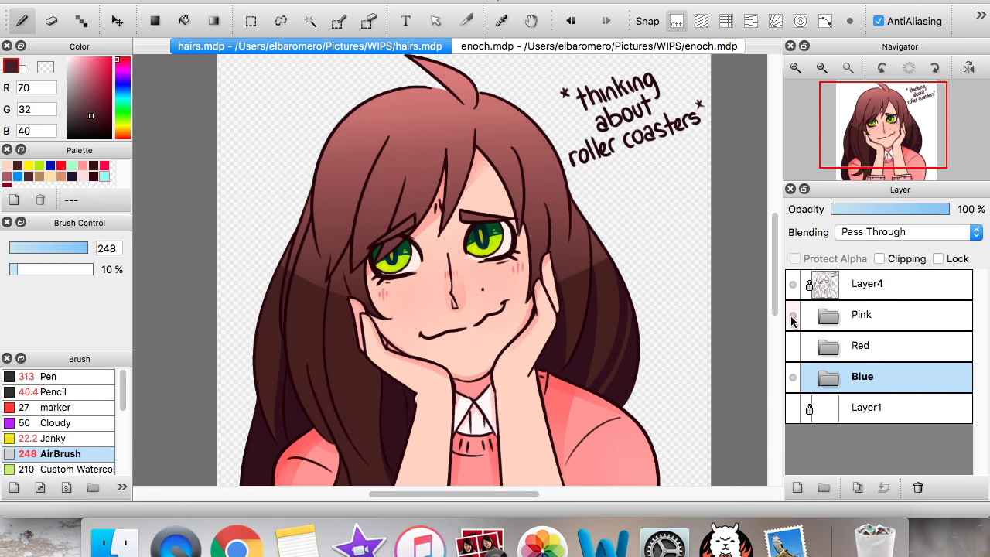
click(791, 315)
click(792, 315)
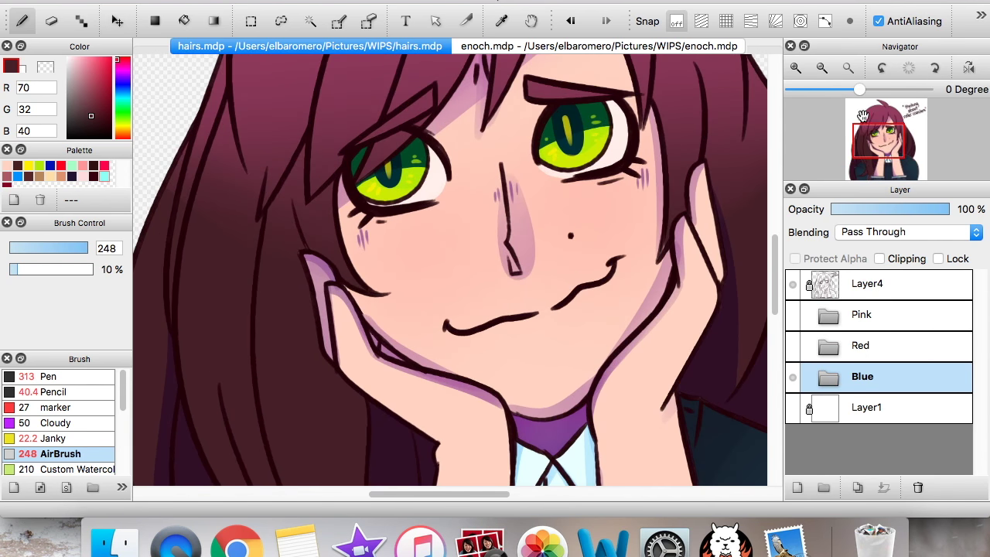
drag(887, 147, 878, 115)
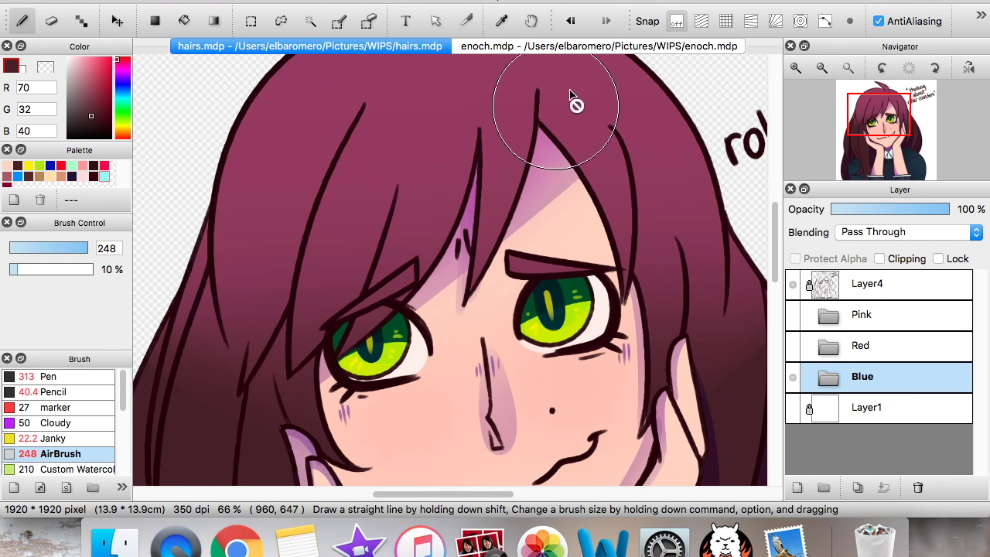
Sample a dark purple (49, 16, 38) from the artwork and add a new layer above the Blue folder's hair
click(822, 379)
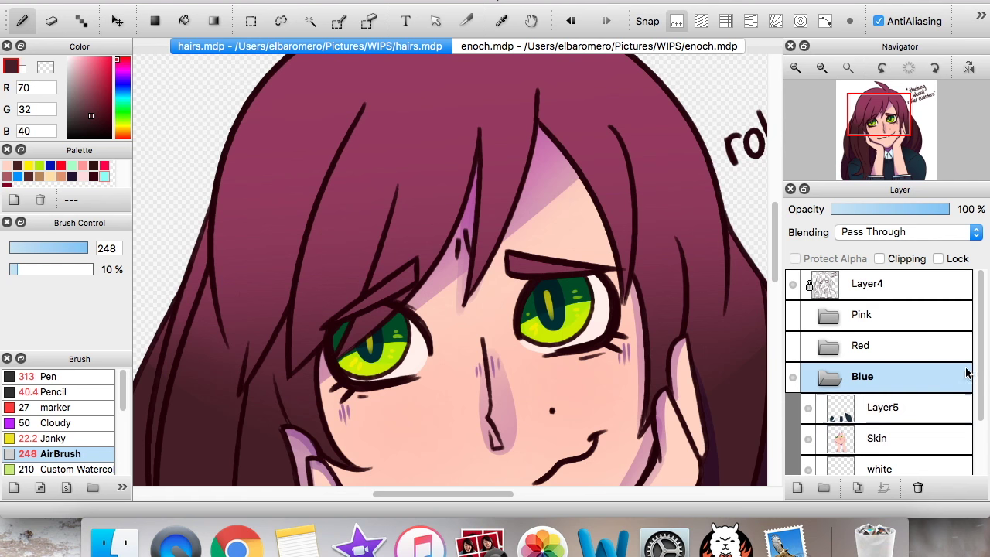
drag(980, 350, 943, 449)
click(877, 429)
click(879, 145)
mouse_move(879, 145)
mouse_down()
mouse_move(878, 162)
mouse_move(888, 125)
mouse_move(880, 133)
mouse_up()
right_click(404, 351)
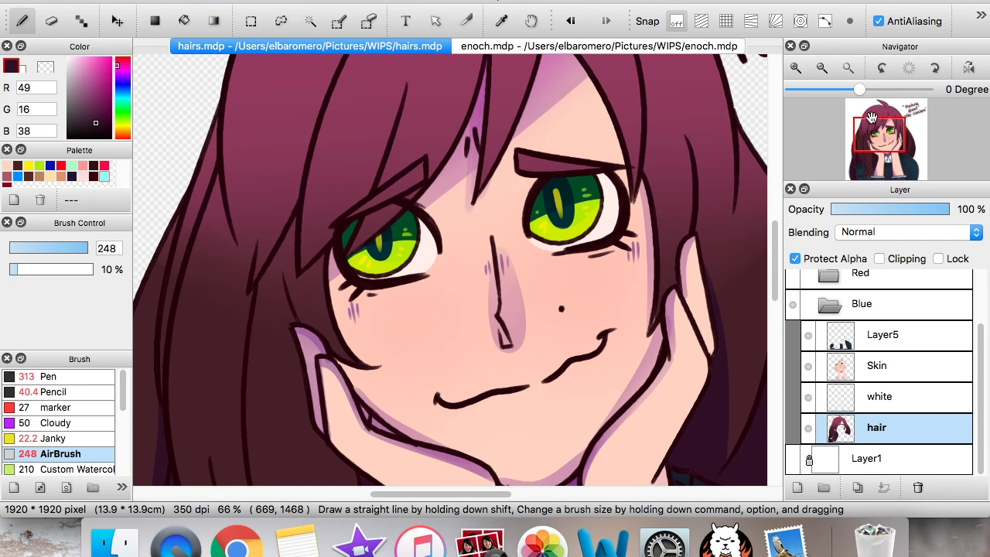
click(797, 487)
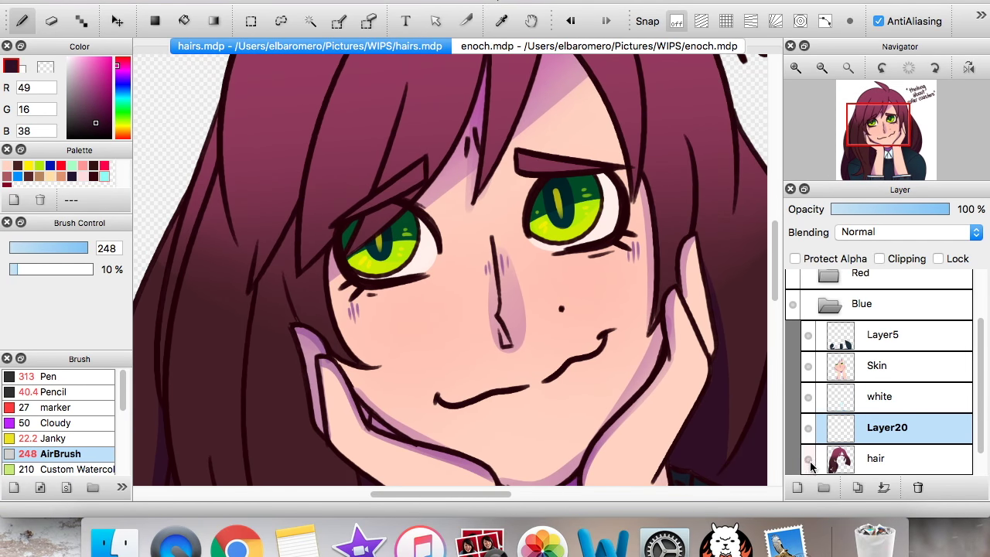
Fill both eyebrows with the dark purple on the new layer, hiding the hair layer while filling
click(808, 459)
click(185, 20)
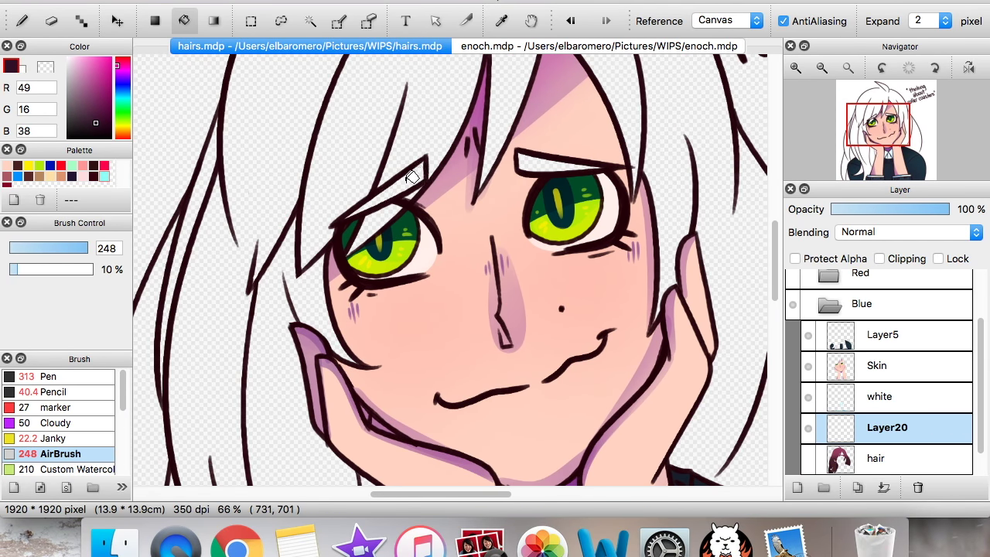
click(412, 177)
click(558, 162)
click(808, 458)
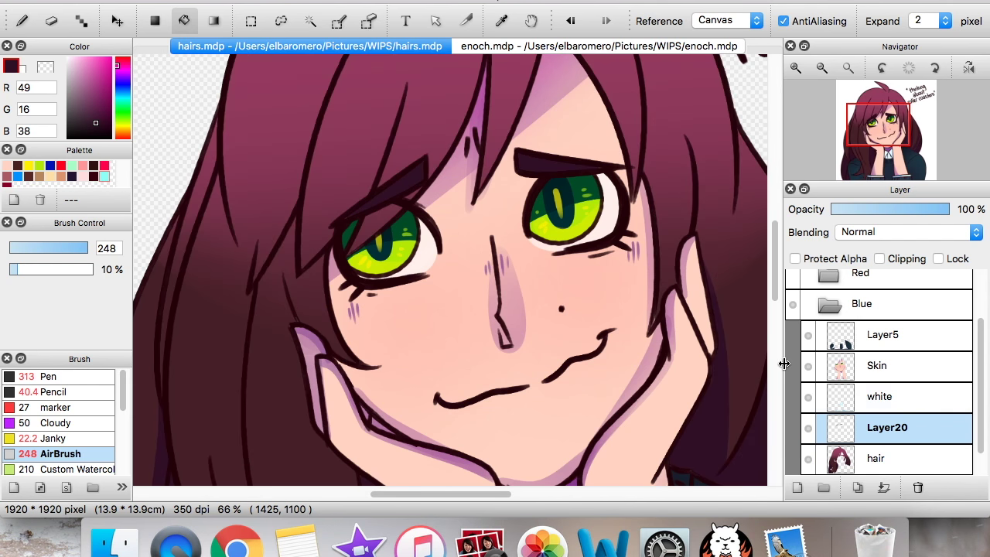
Touch up the edge of the Blue version's eyebrow fill using the Pen at size 19
click(22, 20)
click(48, 376)
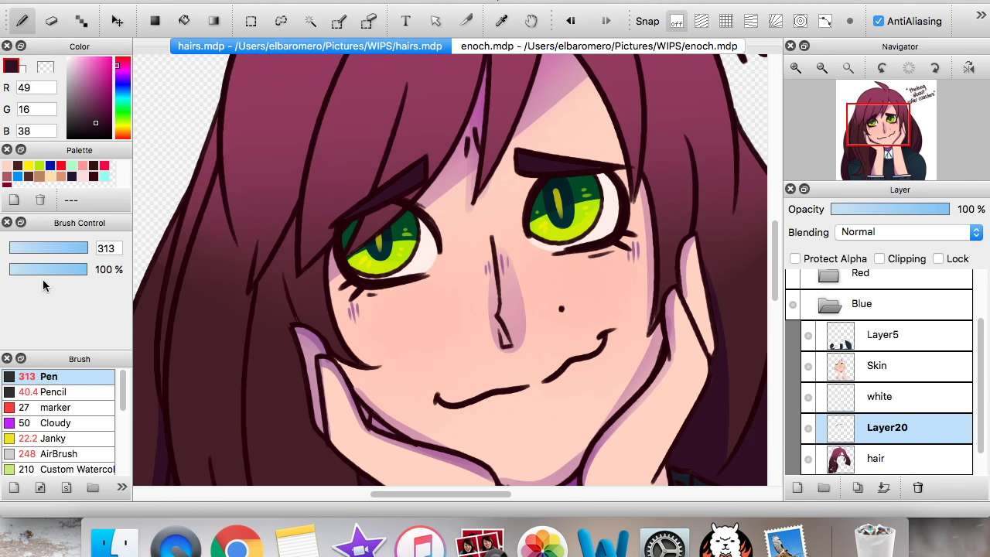
click(31, 250)
drag(40, 249, 41, 250)
drag(335, 226, 362, 208)
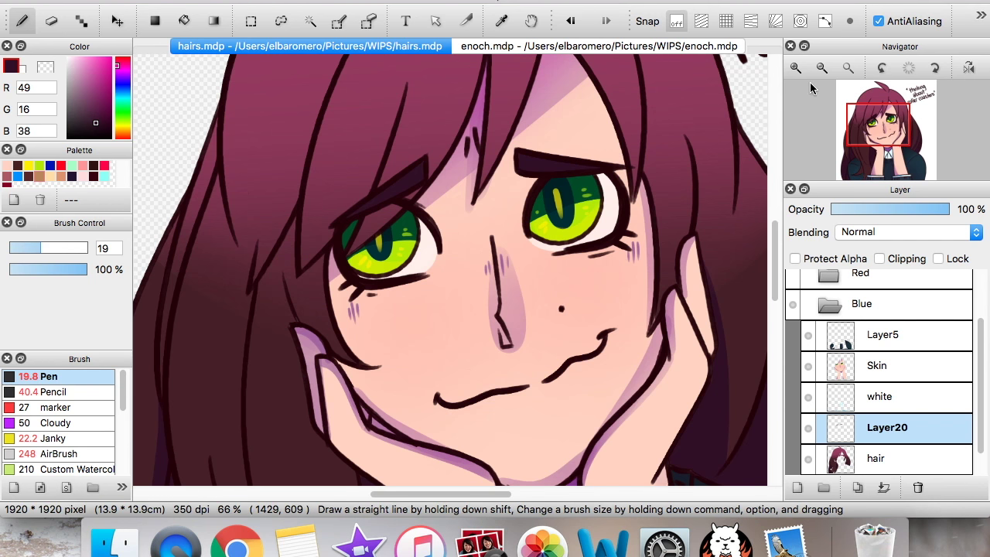
click(821, 67)
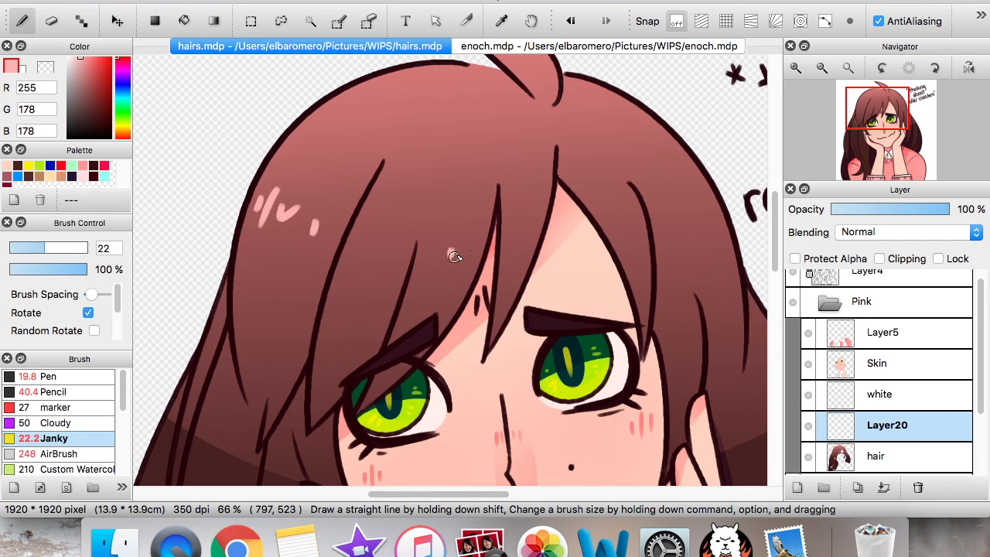
Paint small light-pink (255, 178, 178) highlight marks and a heart across the Pink version's hair with the Janky brush at size 22
drag(462, 249, 463, 257)
drag(520, 242, 531, 243)
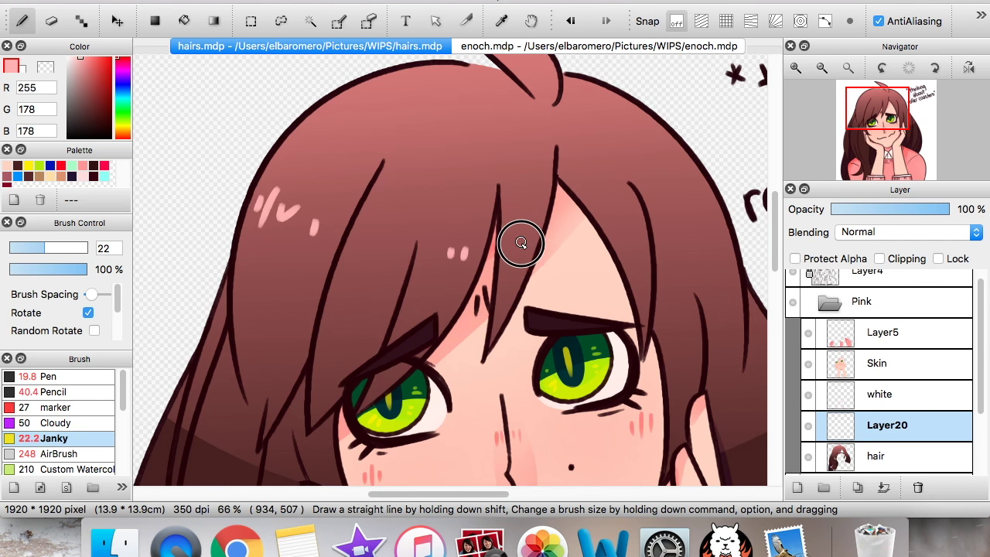
click(628, 227)
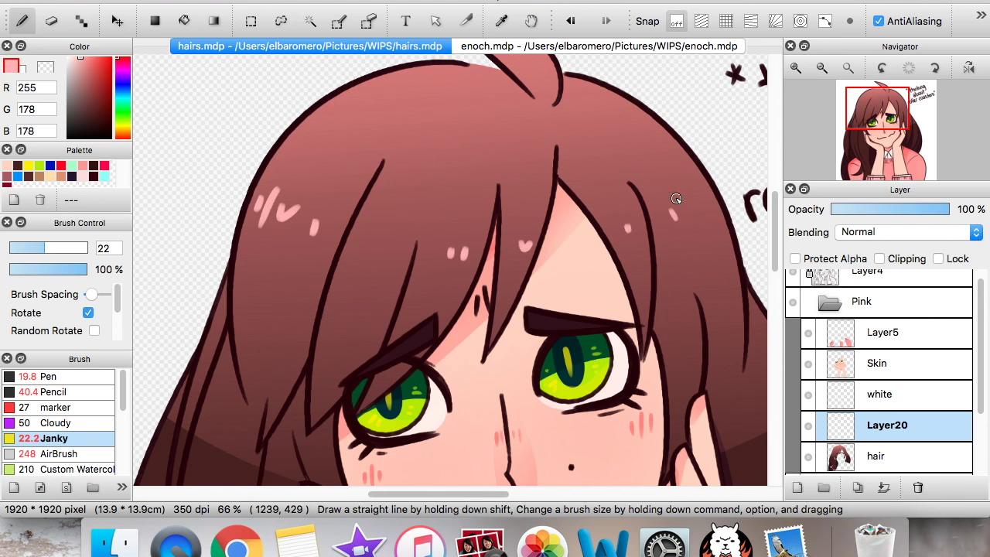
click(821, 67)
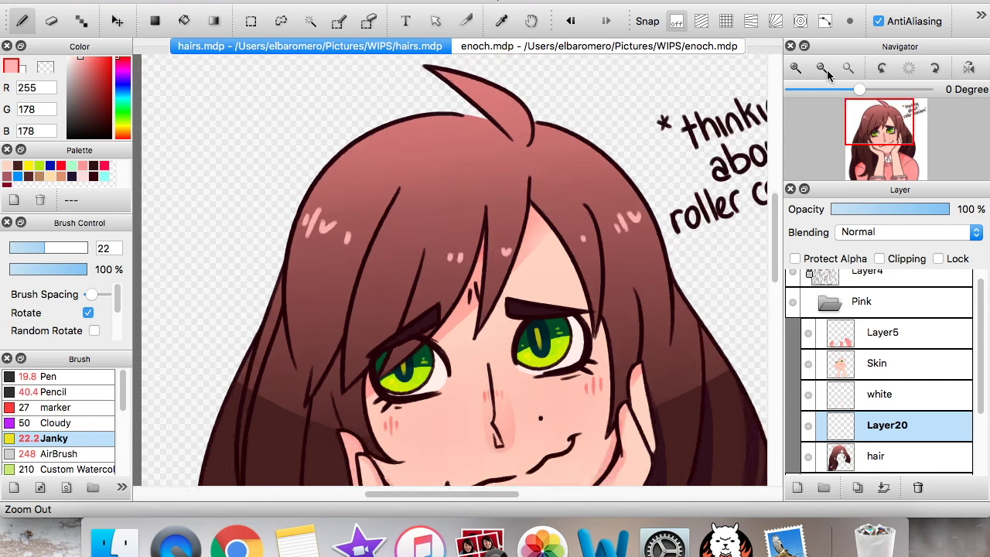
click(821, 67)
click(795, 67)
click(795, 67)
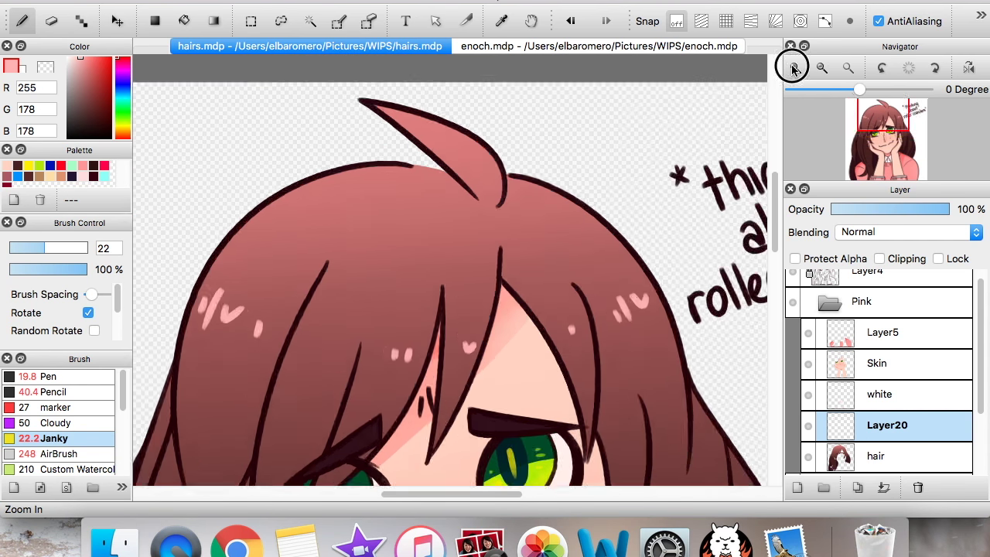
click(795, 67)
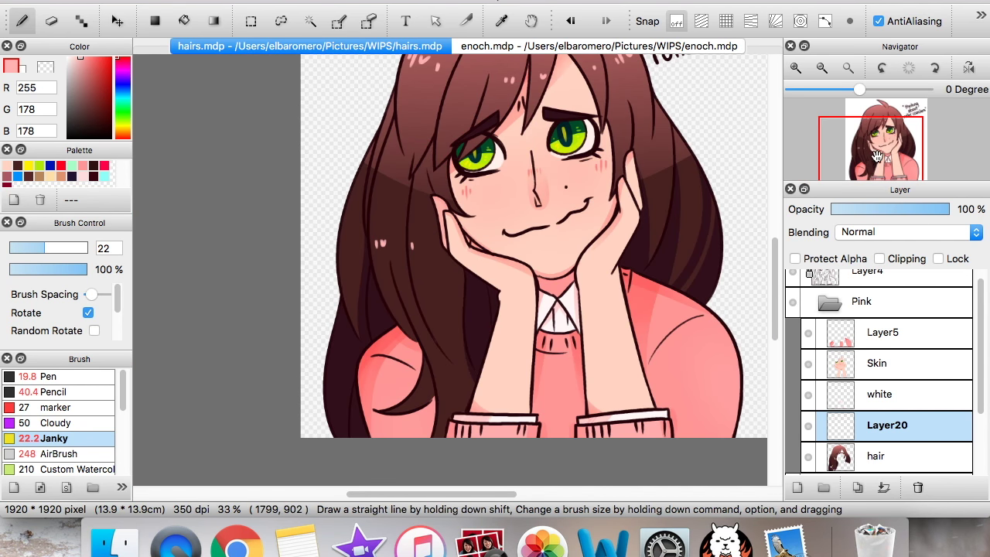
drag(877, 156, 881, 143)
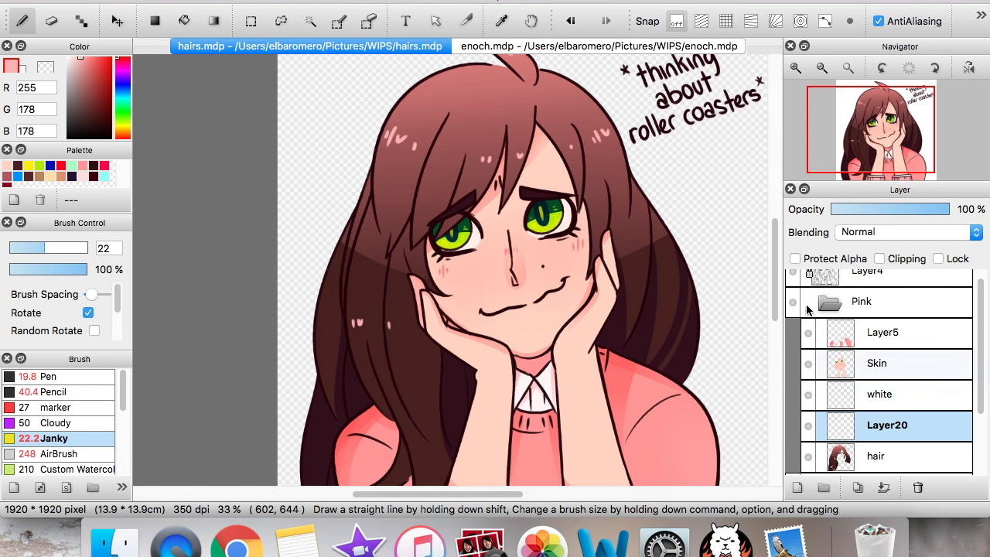
Hide the small highlight marks layer and add a clipped layer directly above the Pink version's hair
click(809, 453)
click(797, 487)
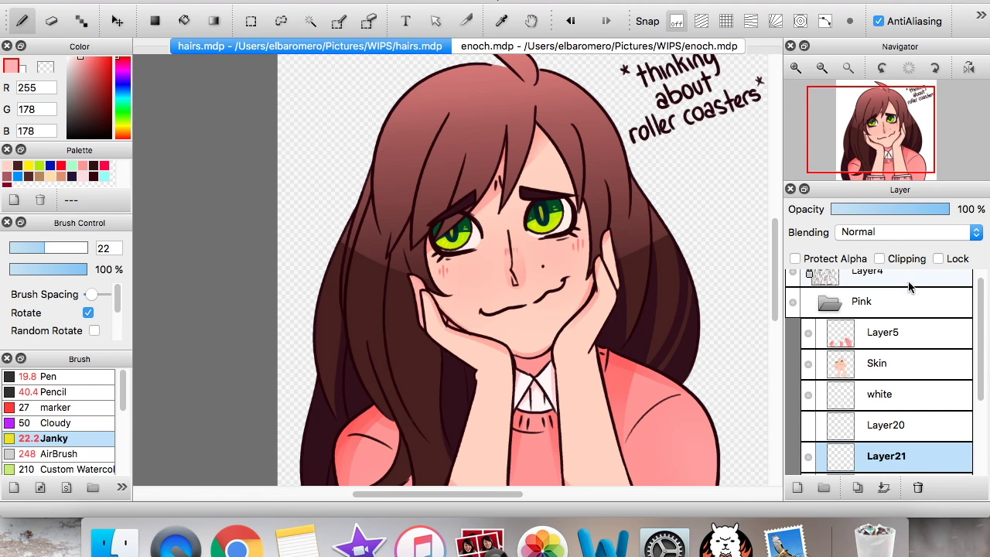
click(879, 258)
drag(884, 138, 884, 125)
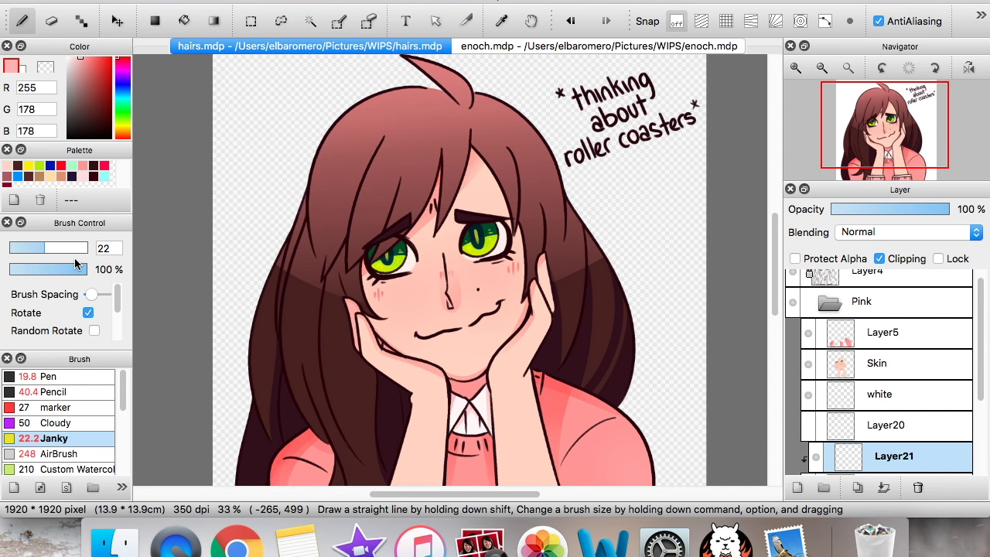
Paint a broad curved light-pink highlight band across the bangs with an enlarged Janky brush
drag(73, 251, 105, 254)
mouse_move(282, 151)
mouse_down()
mouse_move(616, 155)
mouse_move(622, 135)
mouse_up()
key(super+z)
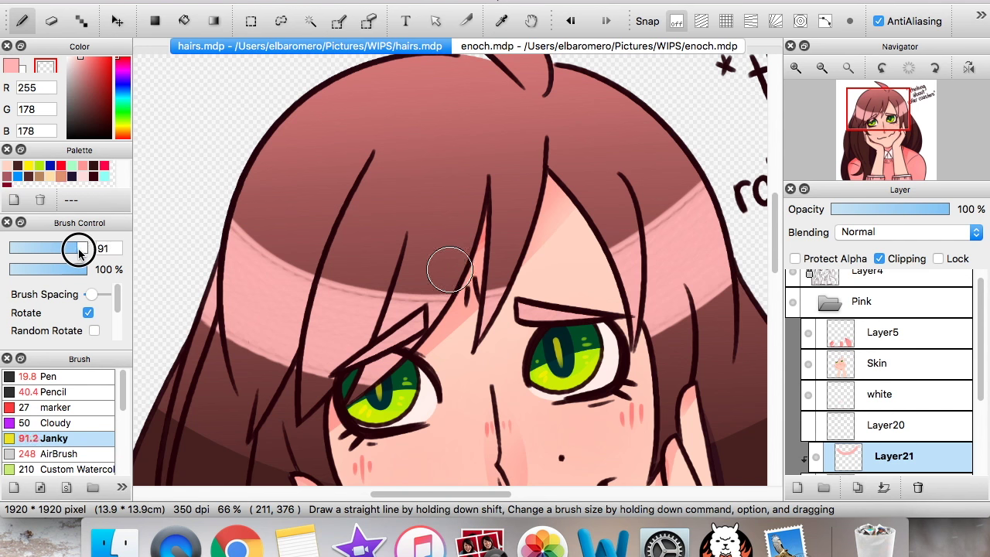
Erase streaks through the highlight band with the transparent colour, starting at brush size 79, and adjust the band layer's opacity
drag(78, 252, 75, 252)
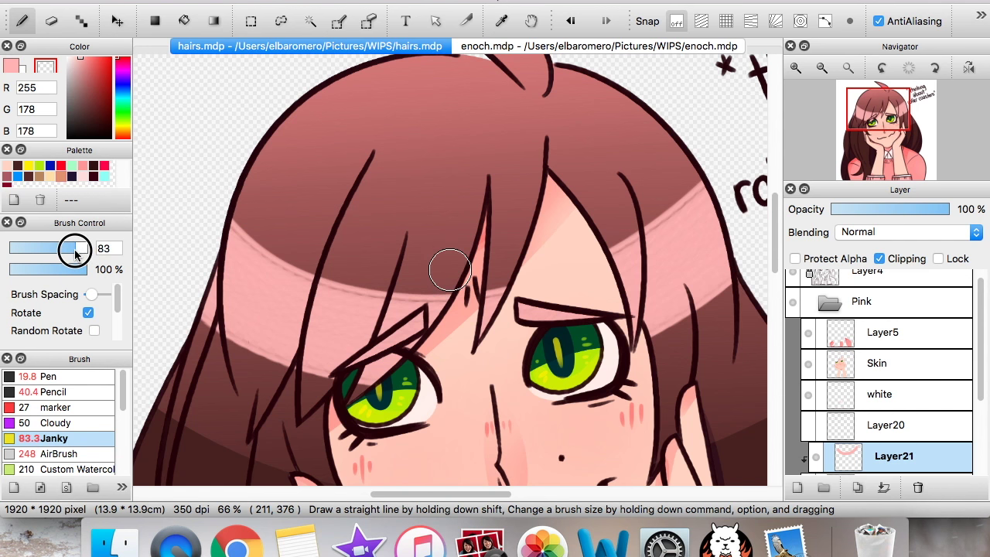
drag(307, 212, 232, 402)
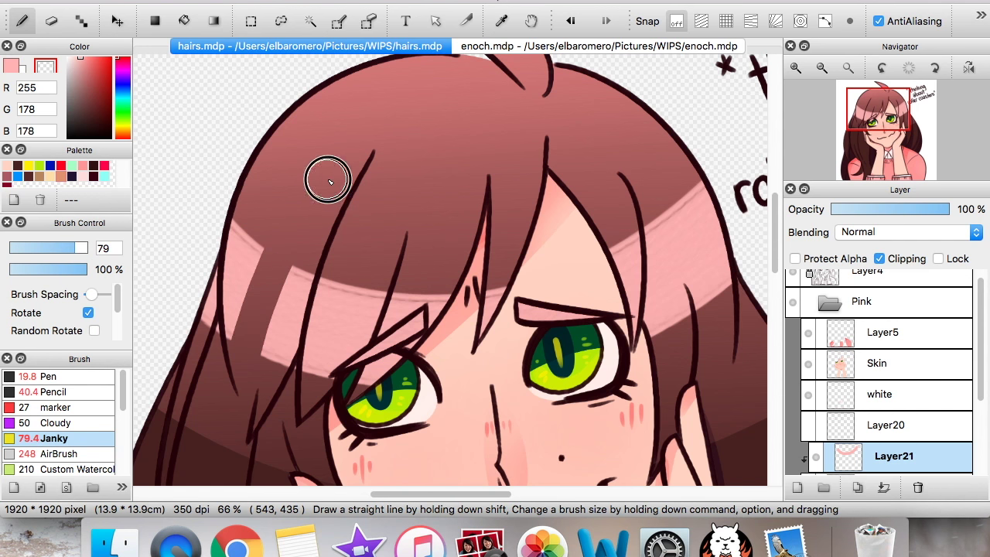
drag(408, 281, 391, 332)
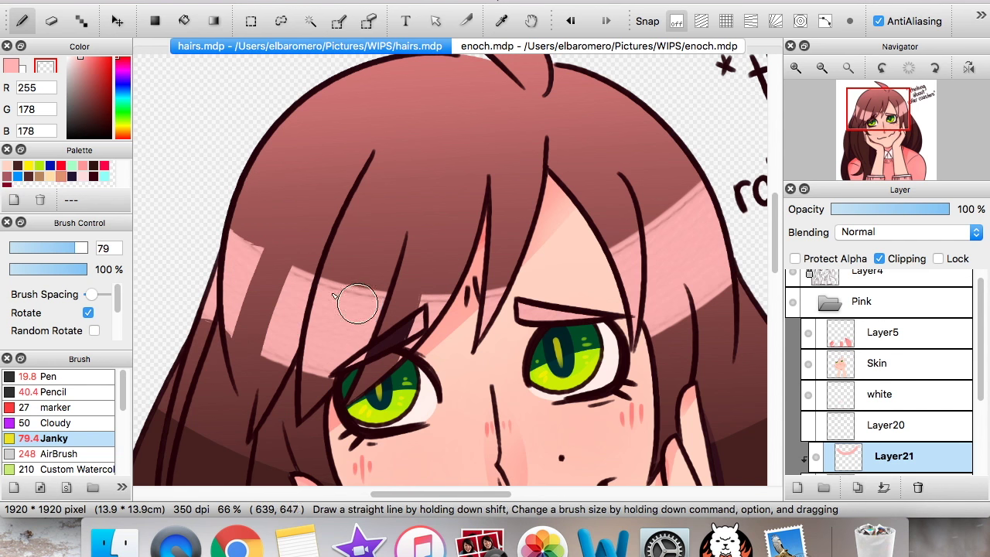
scroll(564, 155, down, 1)
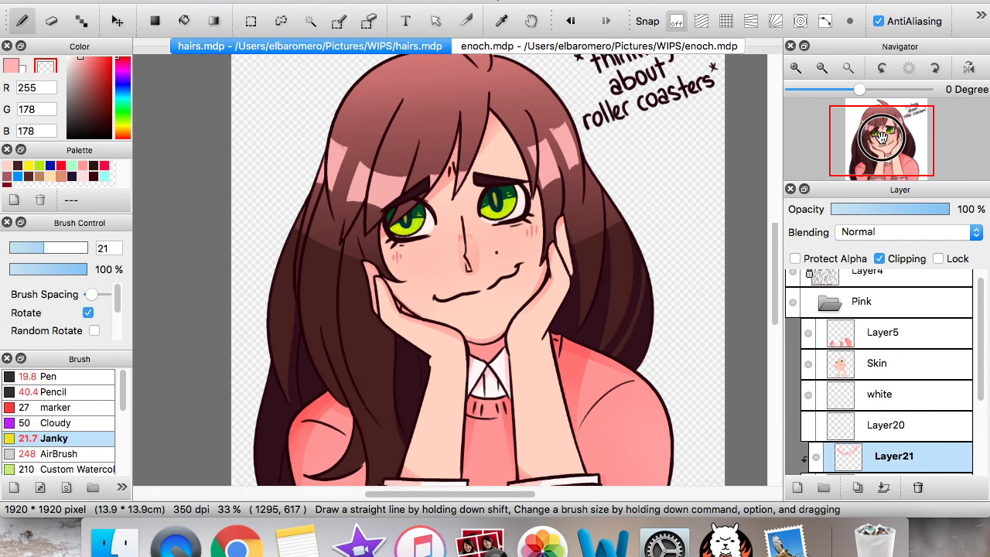
scroll(564, 155, up, 2)
click(886, 209)
Restore the small highlight marks in place of the broad band and look over the Pink version
drag(882, 137, 879, 134)
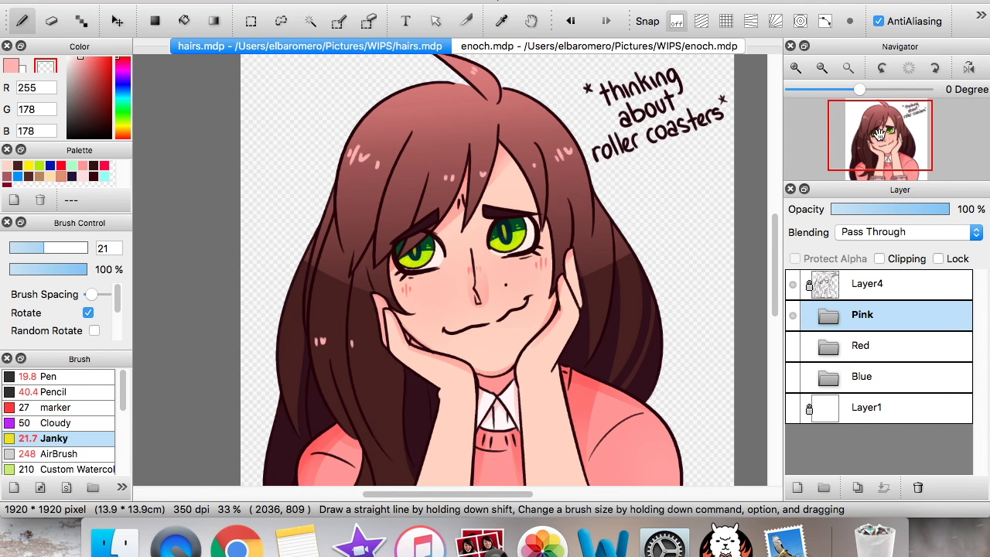
mouse_move(878, 134)
mouse_down()
mouse_move(887, 151)
mouse_move(872, 129)
mouse_up()
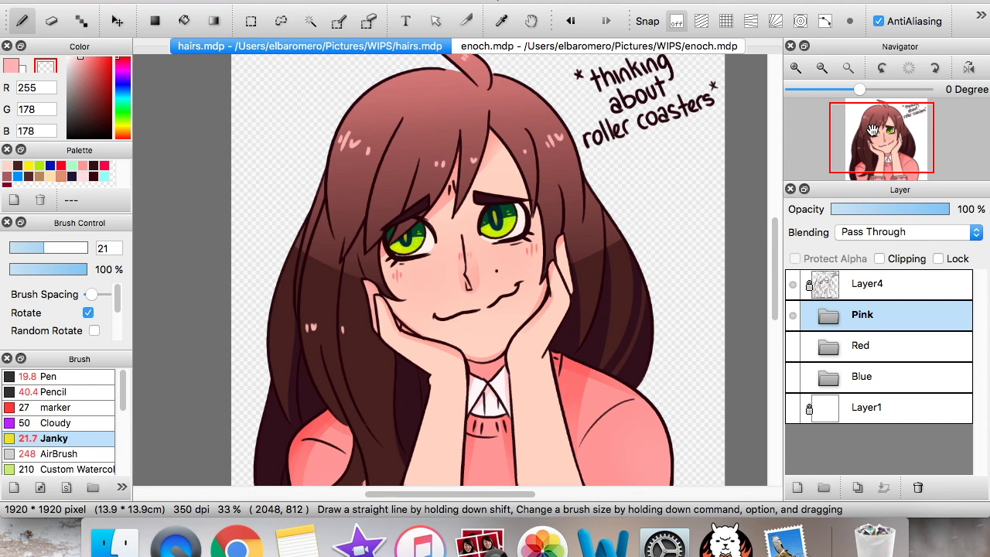
mouse_move(872, 129)
mouse_down()
mouse_move(875, 159)
mouse_move(886, 139)
mouse_up()
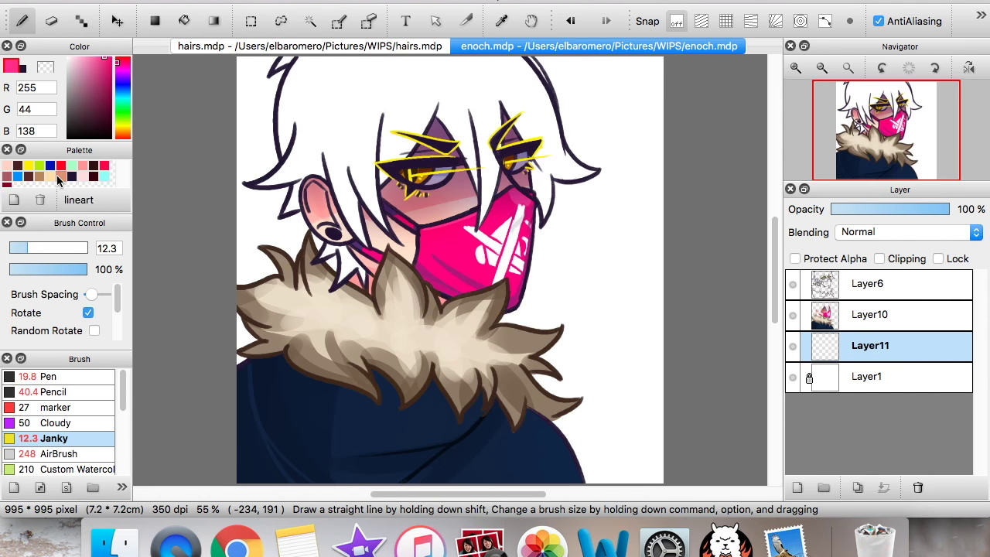
Fill the white hair in enoch.mdp with the Filler blue (0, 18, 180) on Layer11
click(50, 165)
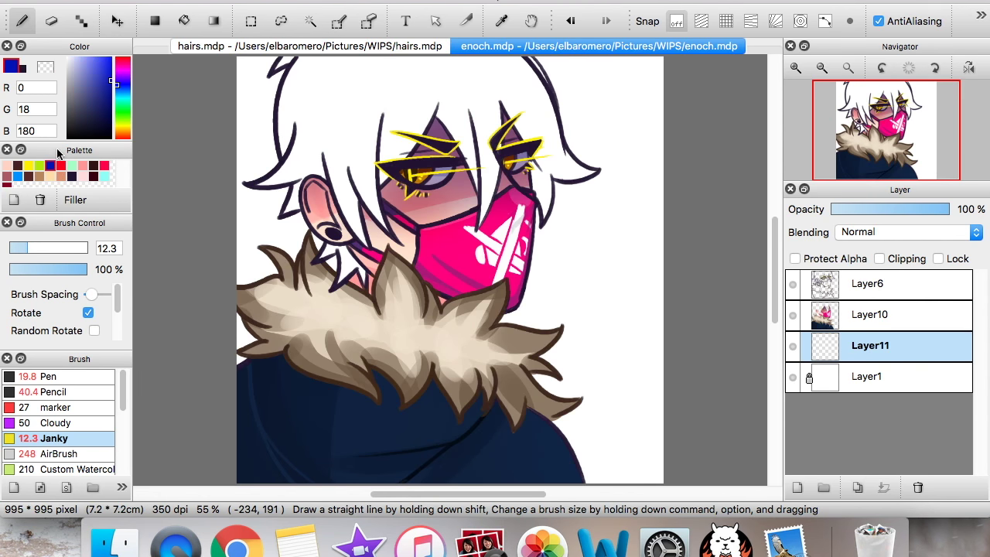
click(184, 21)
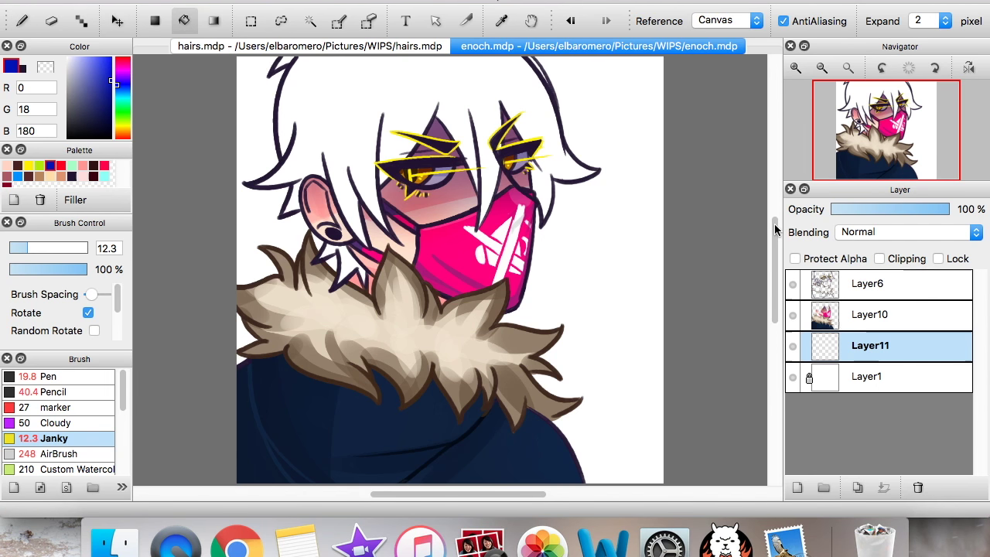
drag(776, 230, 775, 222)
click(510, 100)
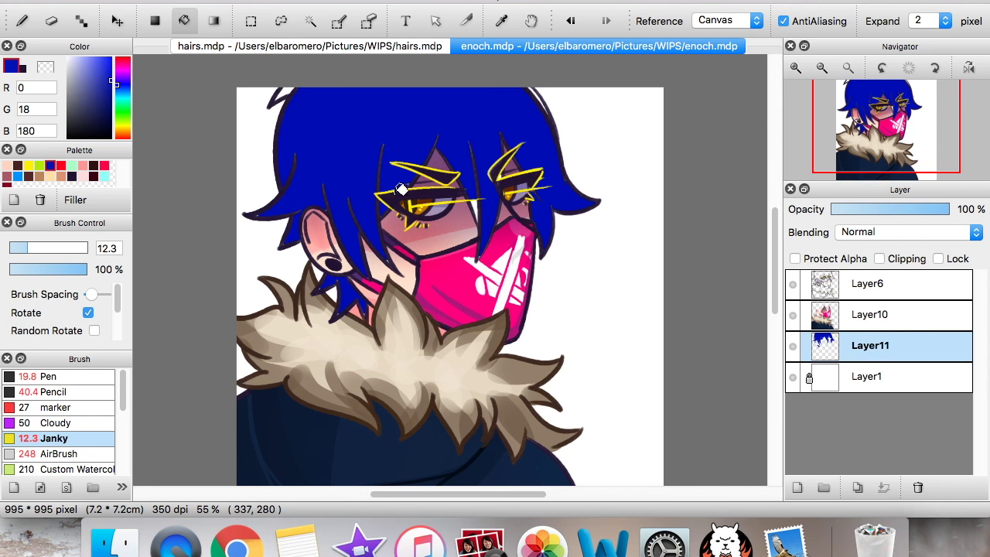
mouse_move(875, 131)
mouse_down()
mouse_move(872, 118)
mouse_move(881, 121)
mouse_up()
click(796, 68)
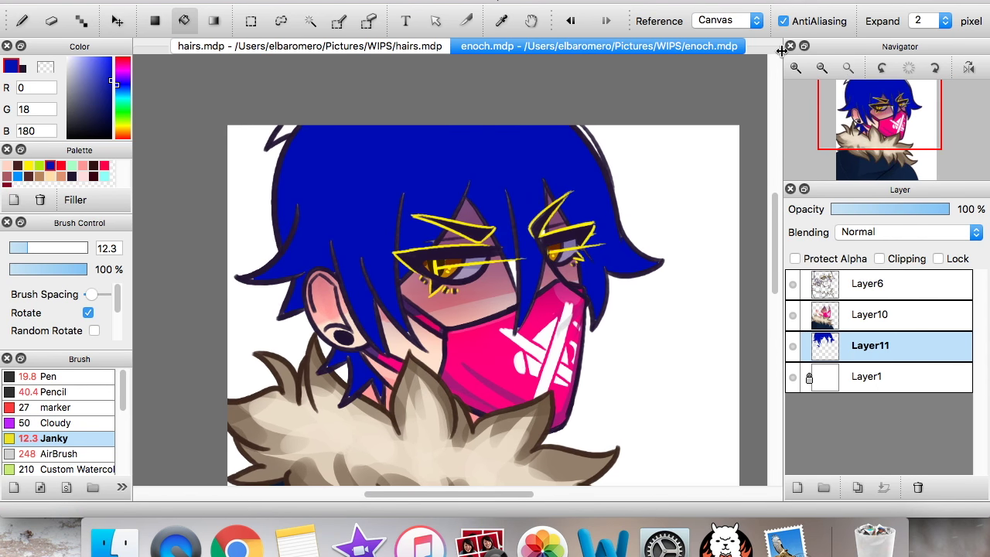
Fill the remaining hair gaps with the Pen, and recolour the hair dark navy (41, 44, 76) with Protect Alpha on
click(21, 21)
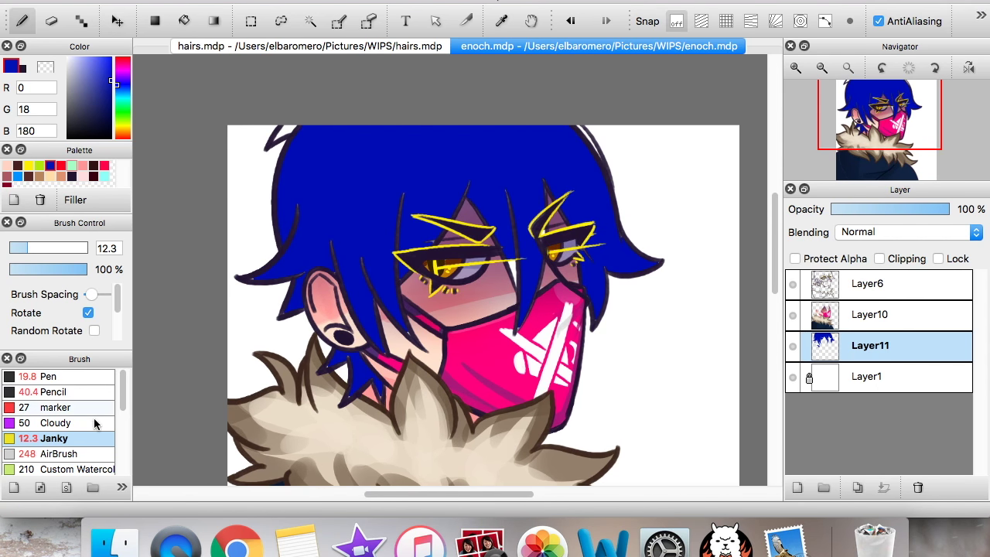
click(46, 375)
click(73, 247)
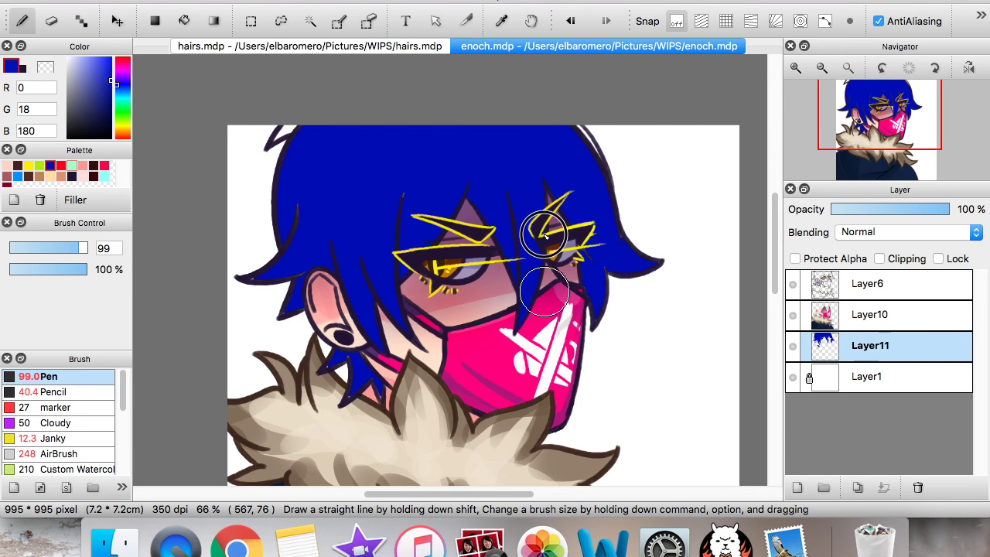
click(796, 68)
mouse_move(888, 124)
mouse_down()
mouse_move(856, 106)
mouse_move(858, 118)
mouse_up()
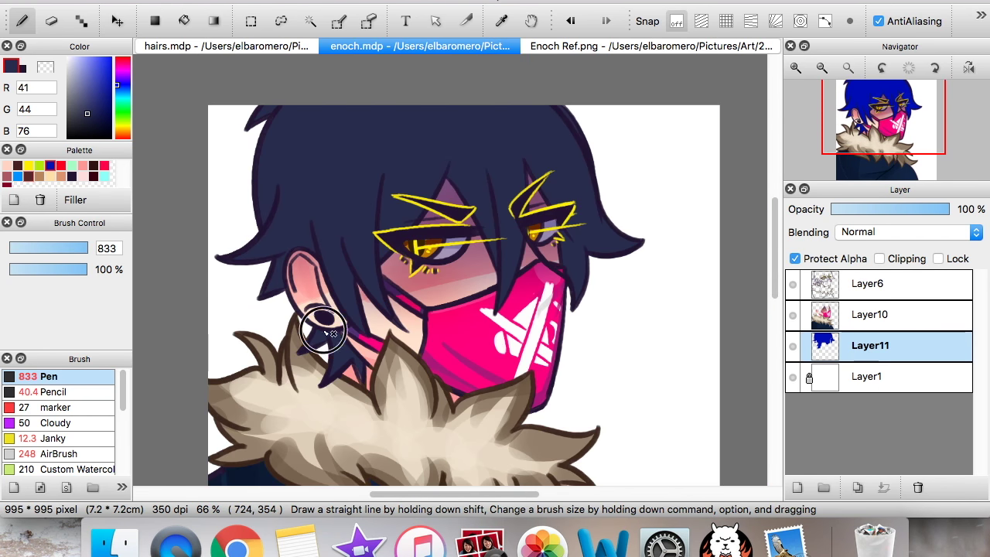
click(822, 68)
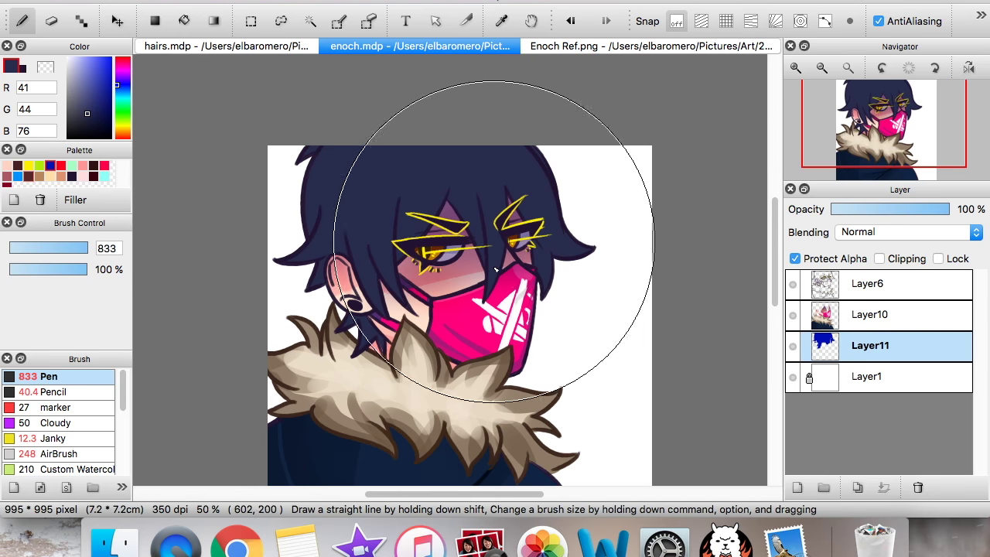
Sample the lighter blue streak colour (92, 97, 150) from the hair in Enoch Ref.png
click(648, 48)
drag(871, 163, 869, 99)
scroll(879, 118, up, 2)
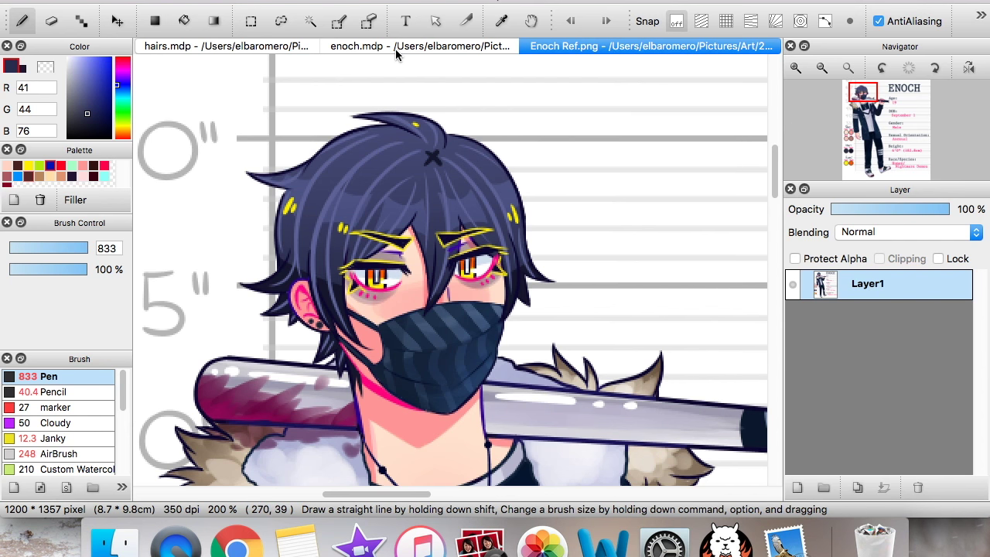
alt+click(321, 221)
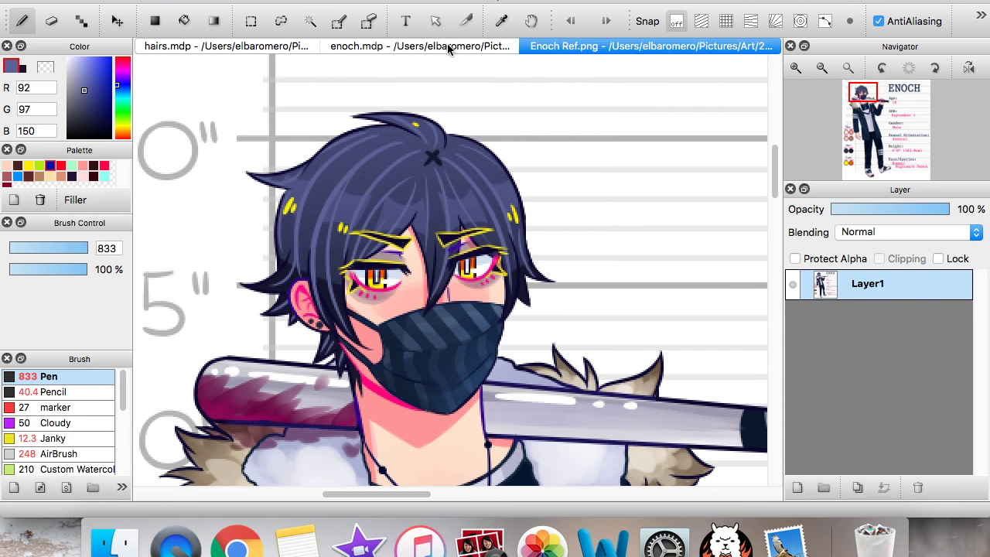
Add a clipped layer above the hair layer in enoch.mdp and set the Pen size to 26
click(449, 47)
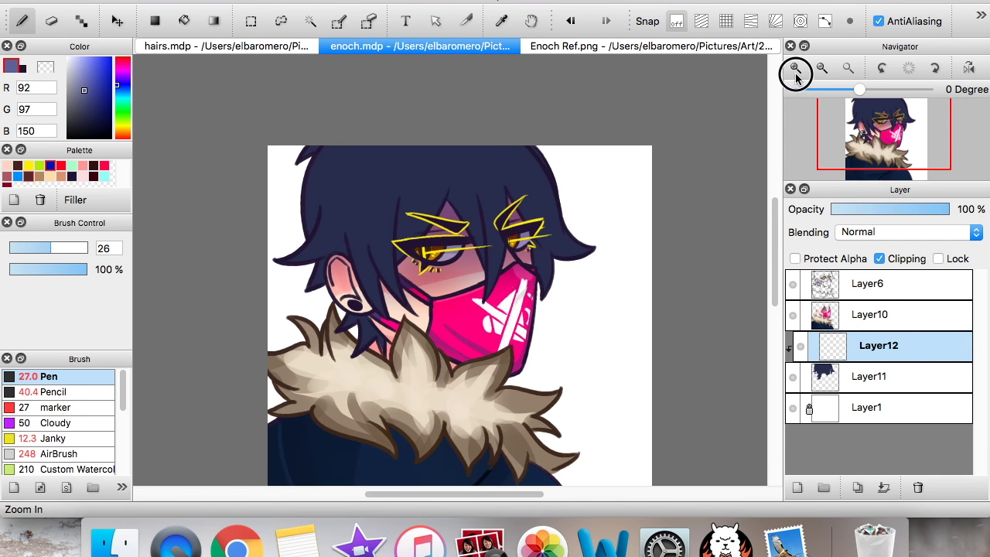
click(796, 67)
click(885, 135)
drag(885, 135, 848, 54)
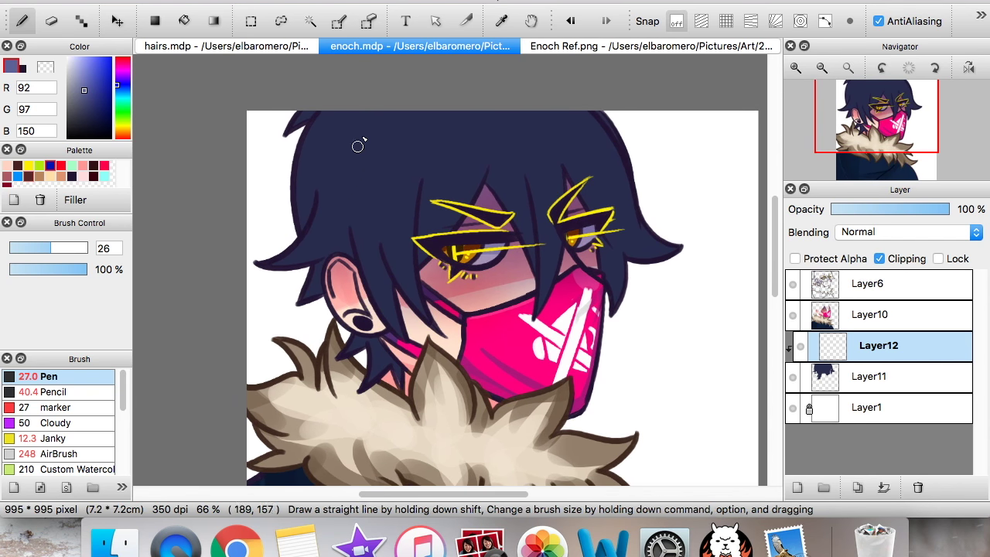
Try long curved light-blue highlight streaks down the hair with the Pen, and undo them
drag(393, 136, 385, 317)
drag(436, 129, 423, 237)
drag(495, 131, 509, 253)
drag(536, 122, 589, 212)
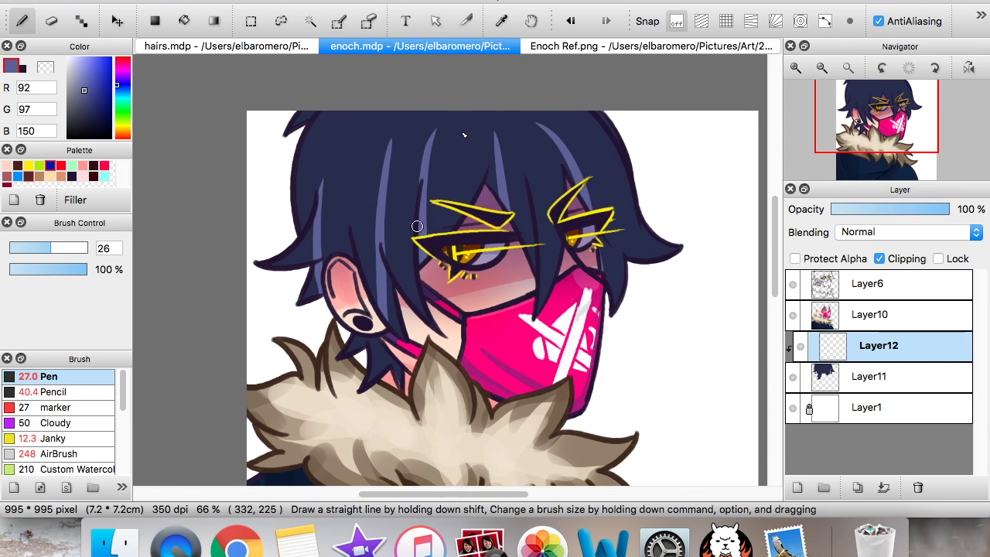
key(super+z)
key(super+z)
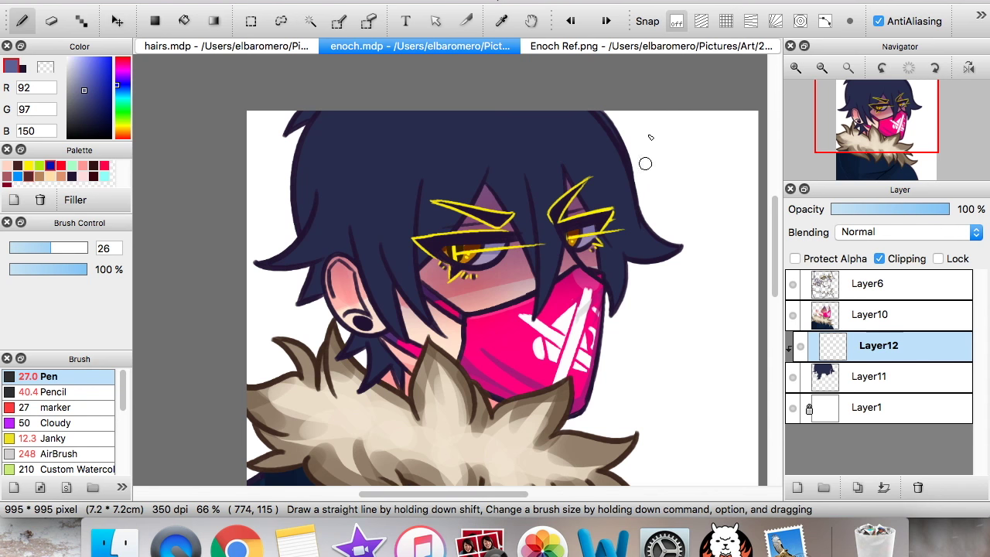
Check the hair highlights in Enoch Ref.png, and return to enoch.mdp with the Janky brush at size 12.3
click(606, 48)
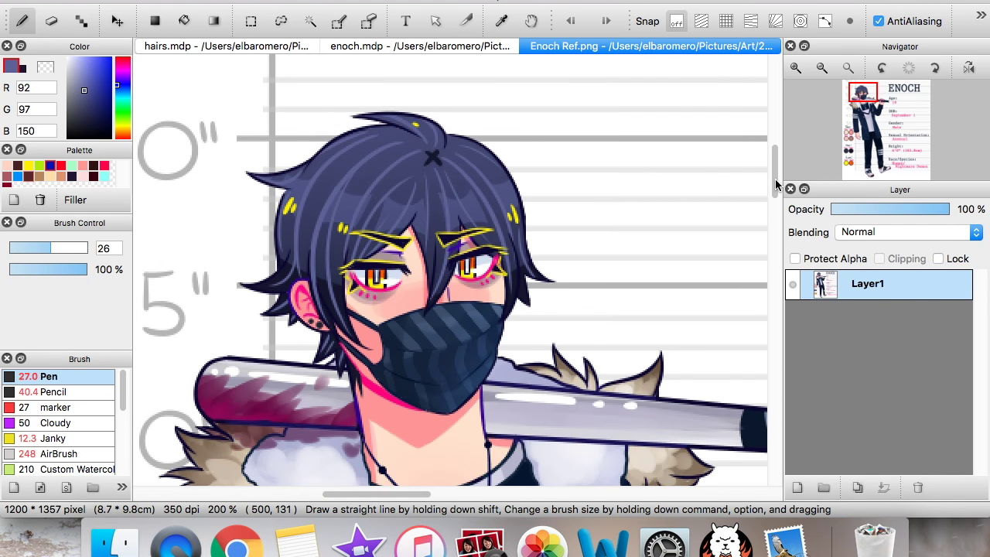
scroll(776, 171, down, 2)
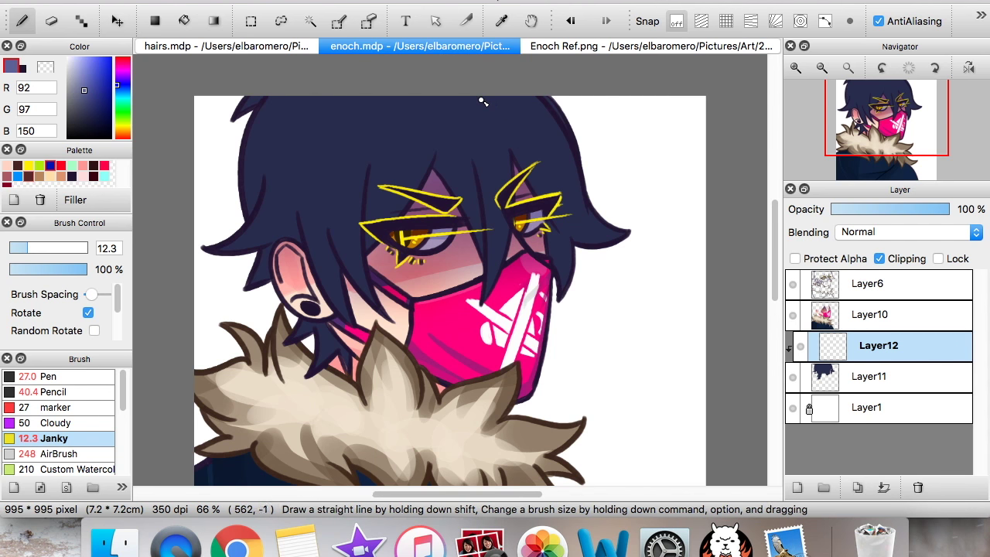
Paint thin light-blue highlight streaks following the strands across the whole hair with the Janky brush
click(796, 67)
drag(889, 136, 890, 113)
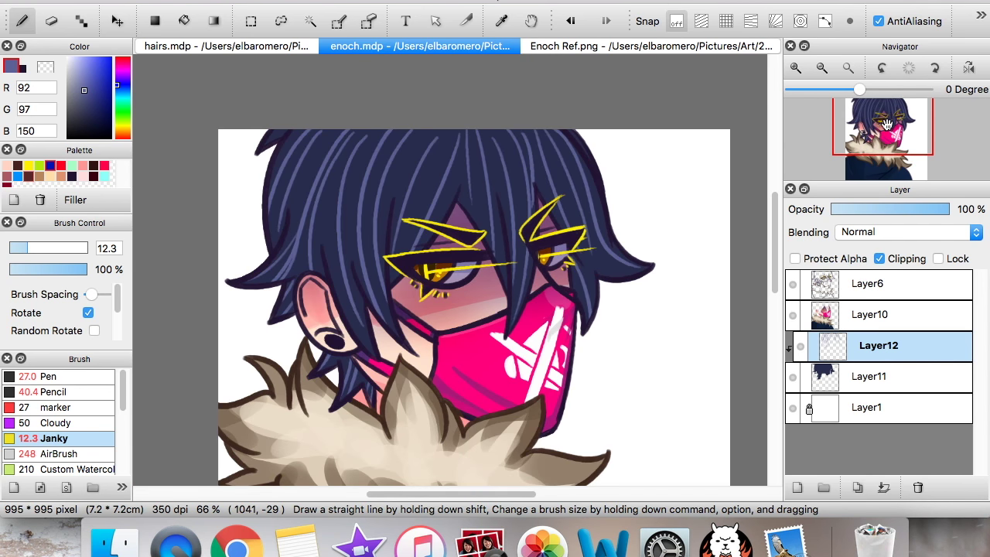
drag(887, 125, 885, 131)
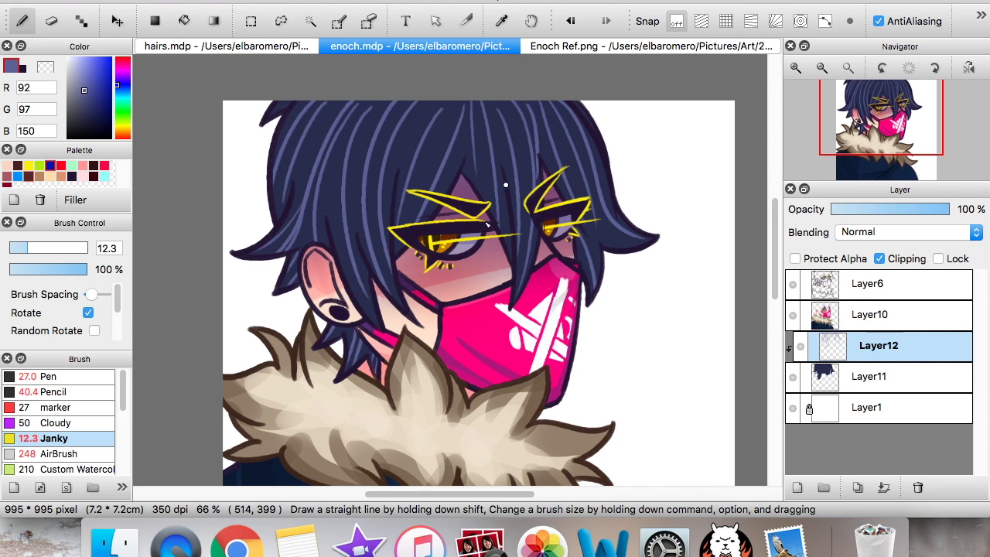
Try merging the highlight layer into the hair layer below, and undo the merge
click(882, 489)
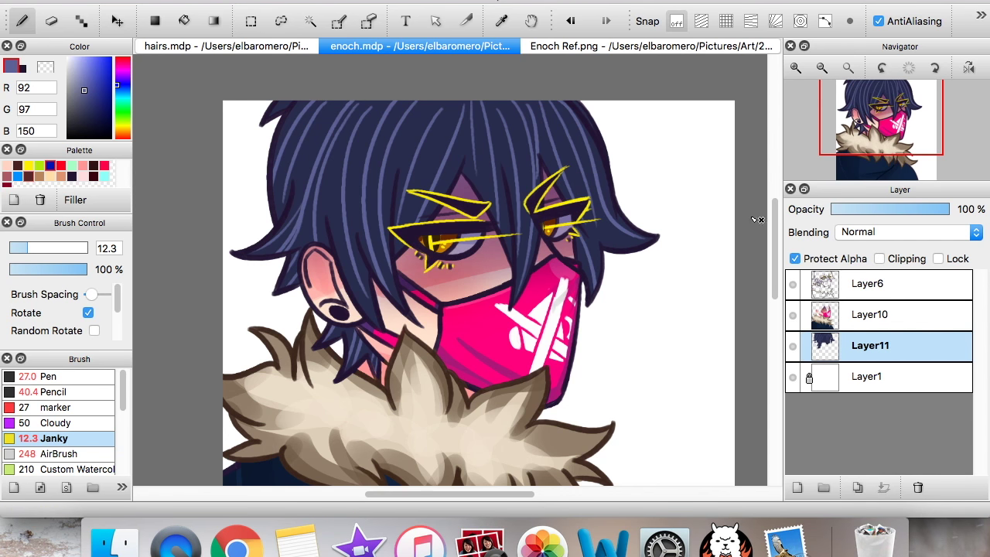
click(796, 69)
drag(884, 128, 875, 118)
key(super+z)
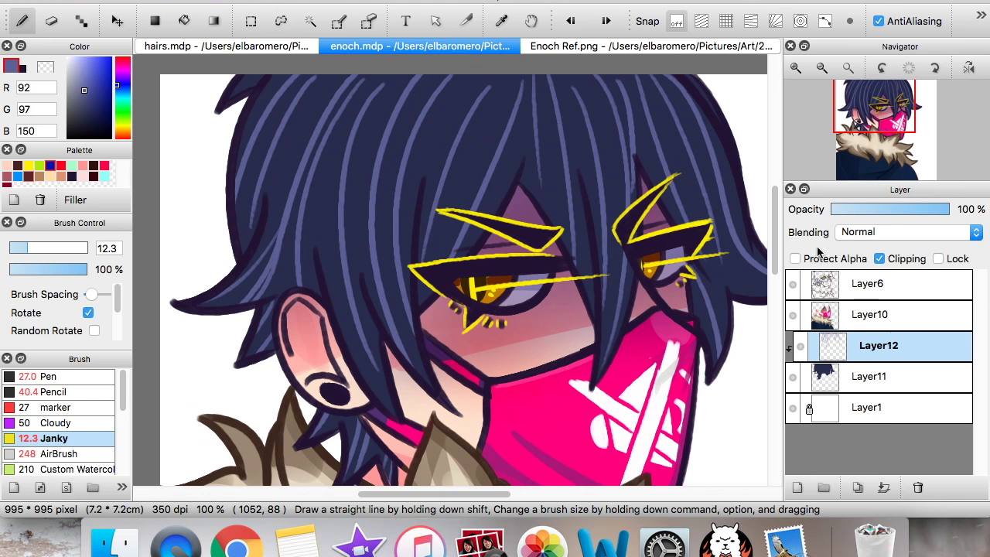
Thicken the light-blue highlight streaks on the strands around the ear with the Janky brush
click(799, 68)
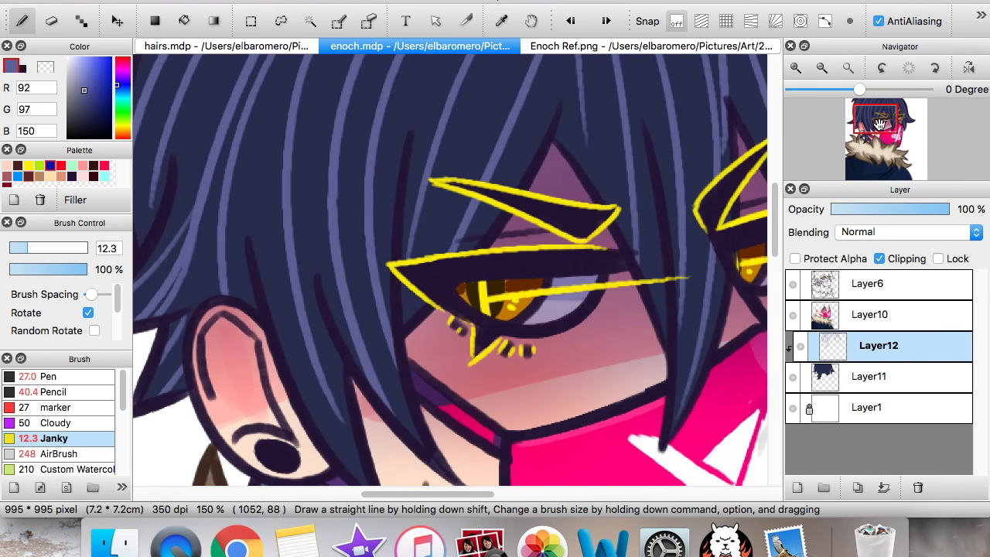
drag(874, 129, 870, 124)
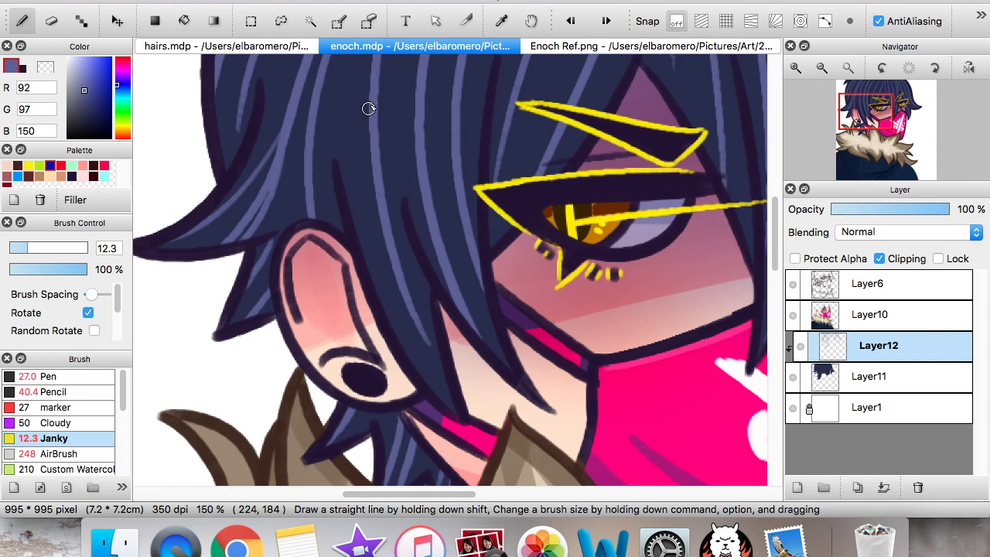
drag(385, 217, 475, 443)
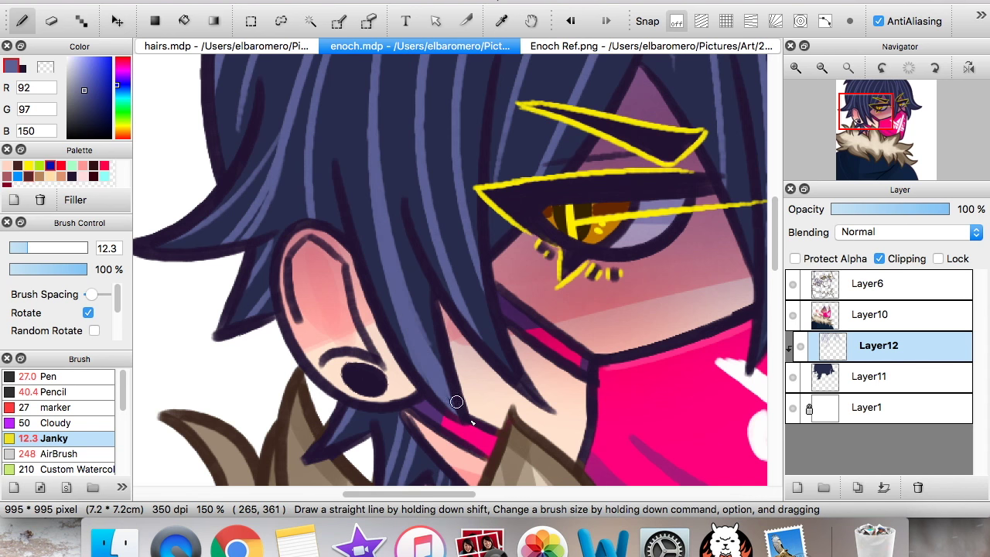
key(super+minus)
key(super+minus)
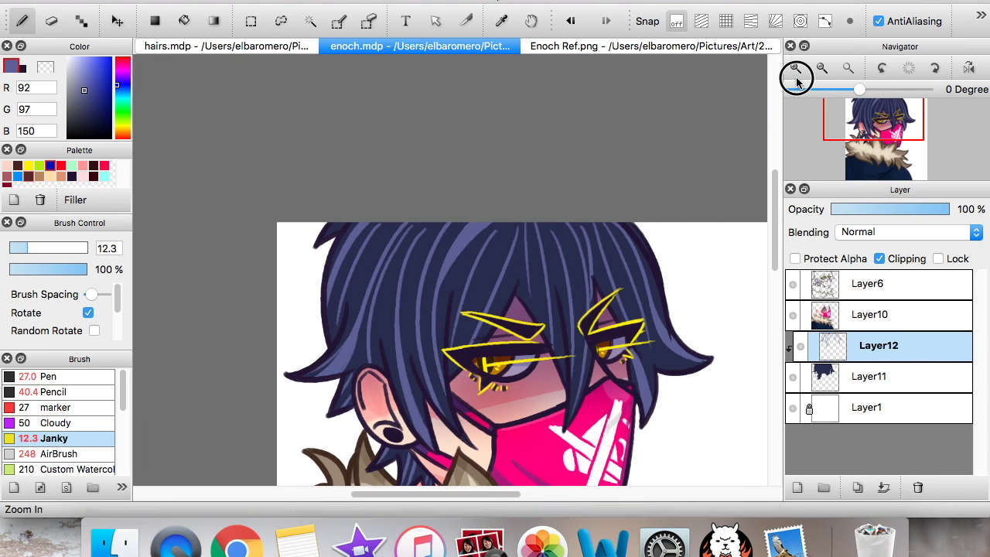
Thicken the light-blue highlight streaks on the crown and fringe so they vary in width
key(super+plus)
drag(866, 104, 880, 111)
click(795, 68)
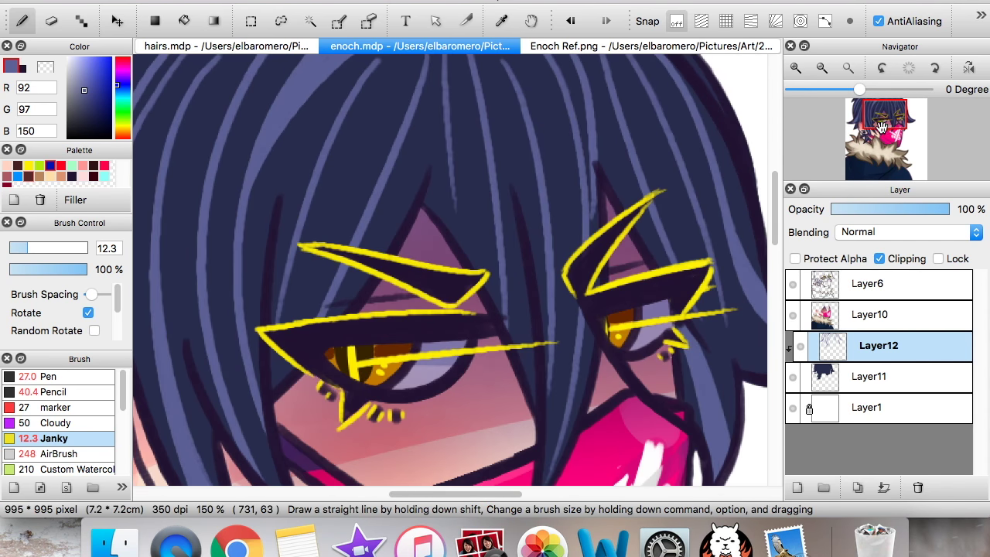
scroll(497, 152, up, 5)
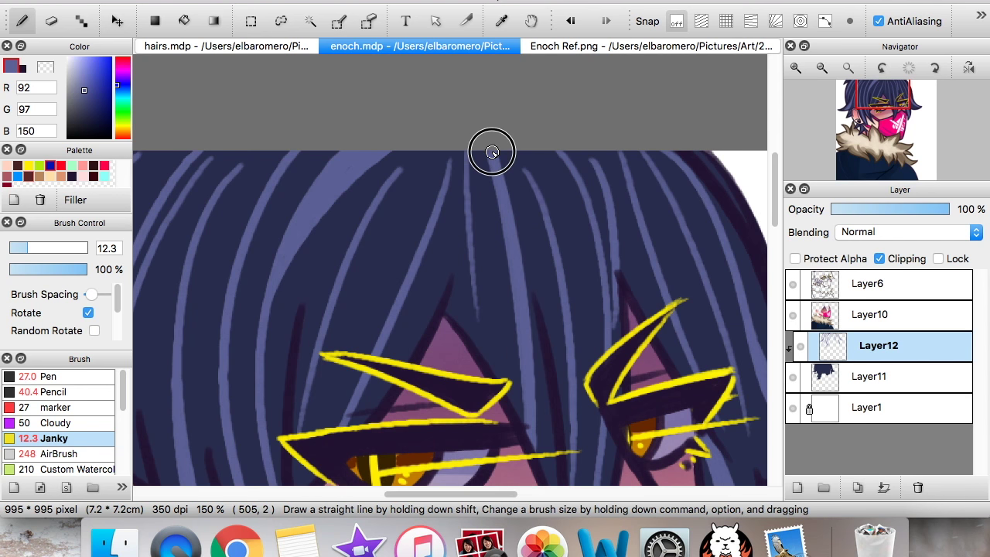
mouse_move(597, 149)
mouse_down()
mouse_move(612, 272)
mouse_move(609, 232)
mouse_up()
click(822, 68)
click(821, 68)
click(881, 116)
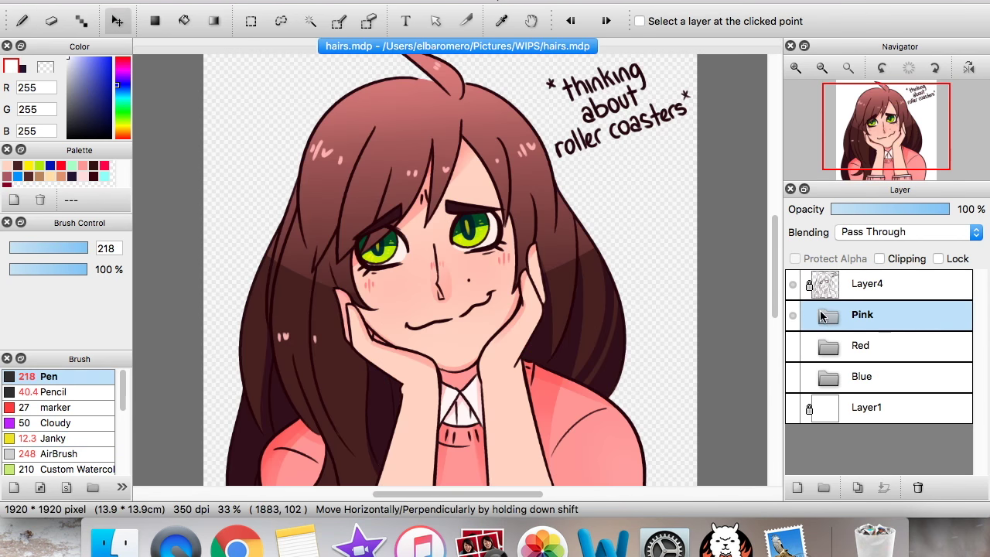
In hairs.mdp, add a layer above the upper hair layer of the Pink folder and choose the pink 223, 125, 125
click(828, 317)
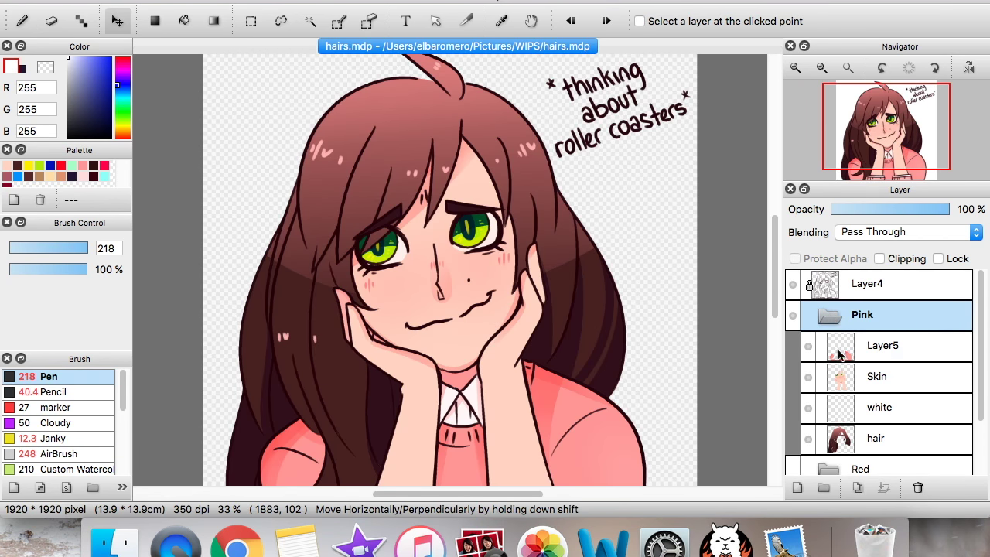
click(867, 439)
click(822, 68)
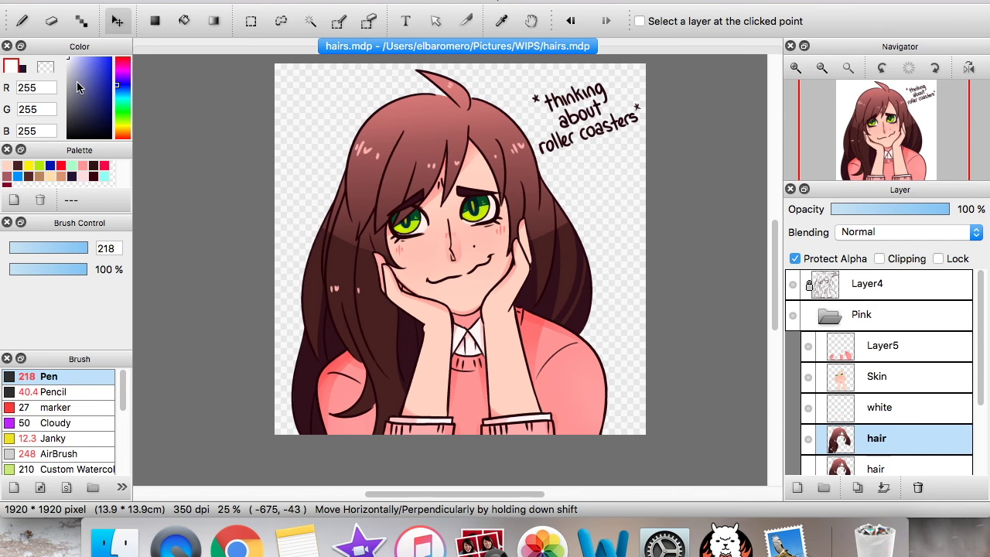
click(22, 68)
drag(97, 76, 113, 42)
Block in a pink tip on the outer lock beside the sleeve with the Pen at size 95, clipping the layer to the hair
drag(889, 139, 877, 137)
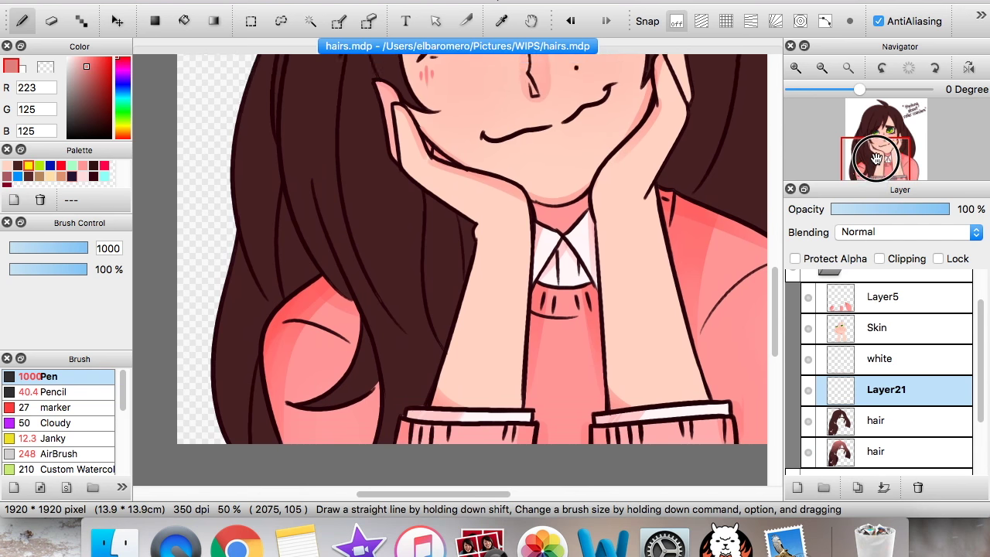
scroll(301, 248, up, 2)
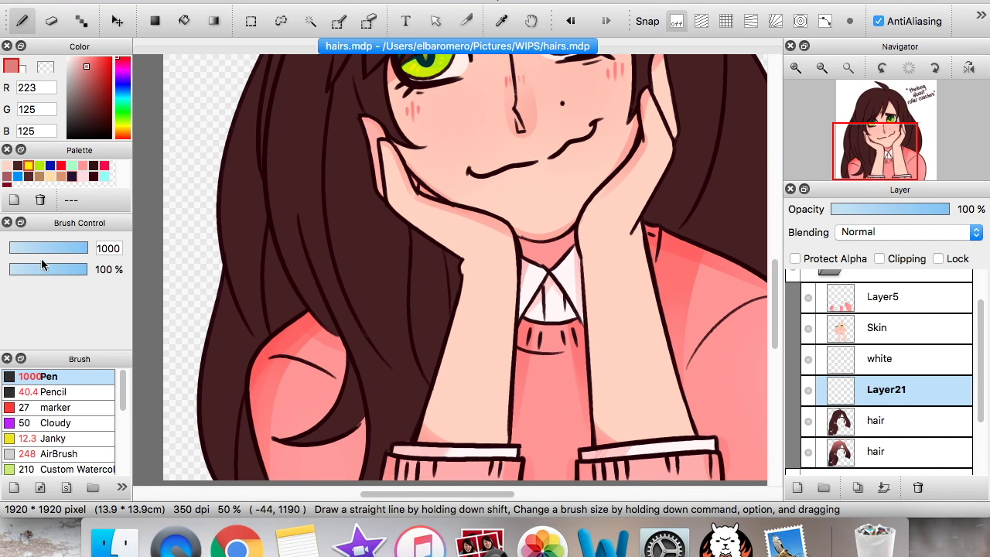
drag(80, 250, 78, 250)
mouse_move(206, 269)
mouse_down()
mouse_move(230, 400)
mouse_move(282, 523)
mouse_move(261, 517)
mouse_move(222, 474)
mouse_move(215, 482)
mouse_move(249, 466)
mouse_up()
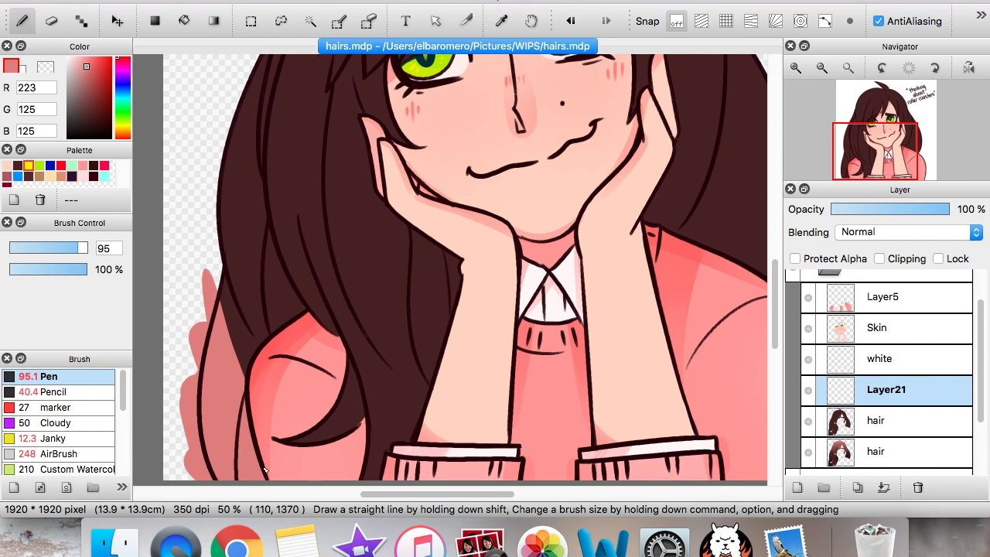
click(879, 258)
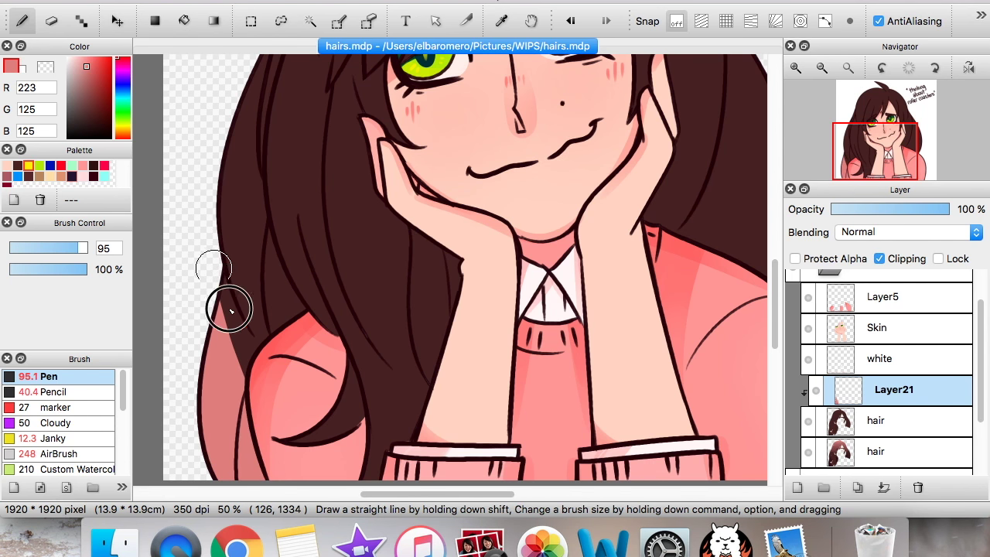
drag(214, 268, 264, 366)
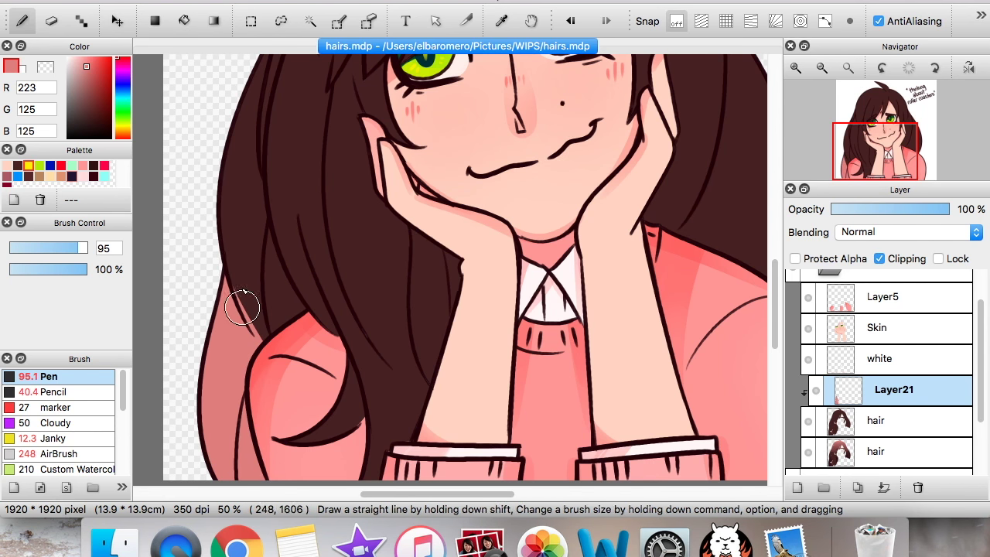
Paint tapered light tips over the lower hair on both sides with a smaller Pen, and recolour them to 182, 122, 122
click(68, 249)
drag(215, 209, 263, 340)
click(795, 68)
drag(895, 161, 902, 147)
mouse_move(663, 124)
mouse_down()
mouse_move(614, 269)
mouse_move(515, 368)
mouse_up()
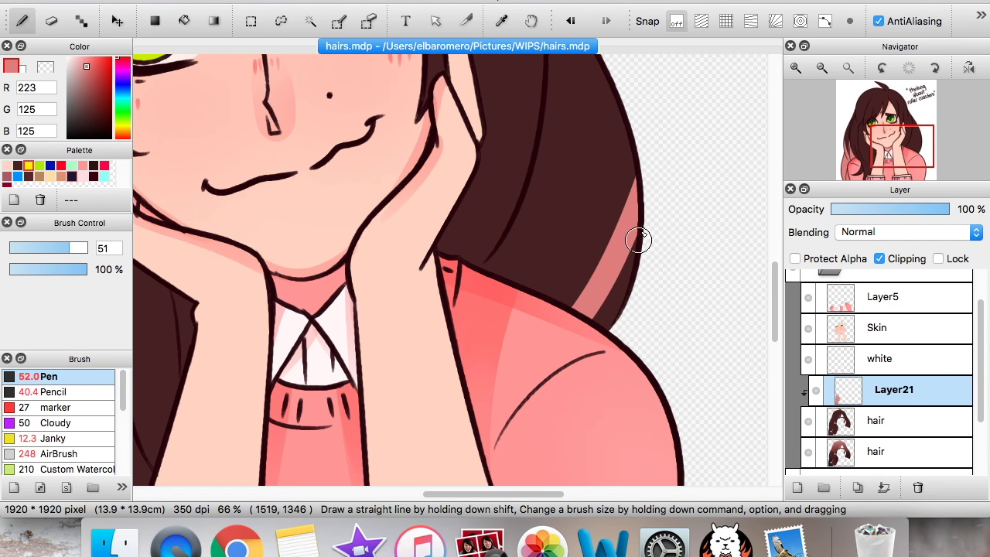
drag(644, 230, 542, 380)
mouse_move(643, 140)
mouse_down()
mouse_move(631, 210)
mouse_move(505, 348)
mouse_up()
drag(539, 127, 523, 379)
mouse_move(540, 157)
mouse_down()
mouse_move(511, 239)
mouse_move(456, 322)
mouse_up()
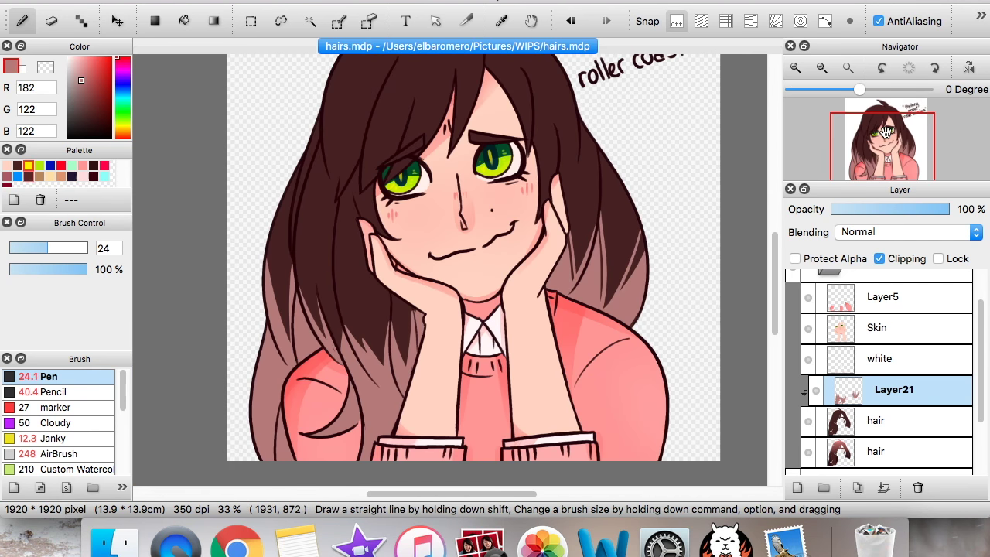
Protect the tip layer's alpha, fade the tips into the sampled dark brown (70, 33, 33) with a linear Foreground gradient, and merge the layer down
click(797, 258)
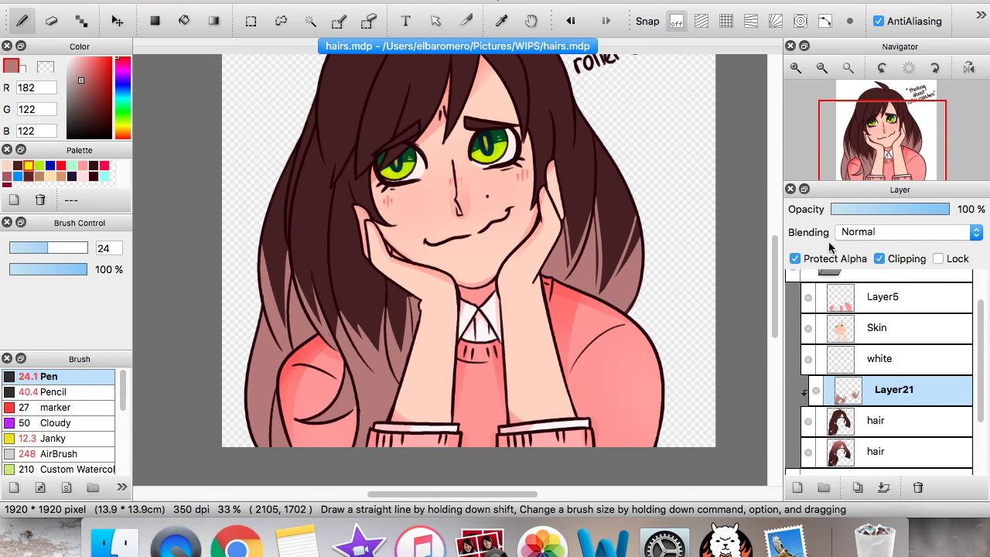
alt+click(579, 171)
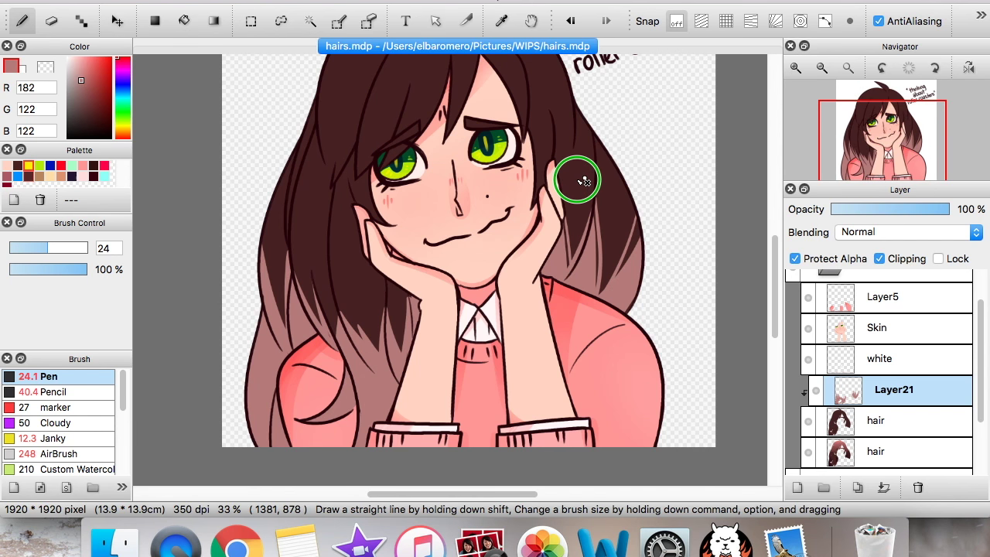
click(77, 455)
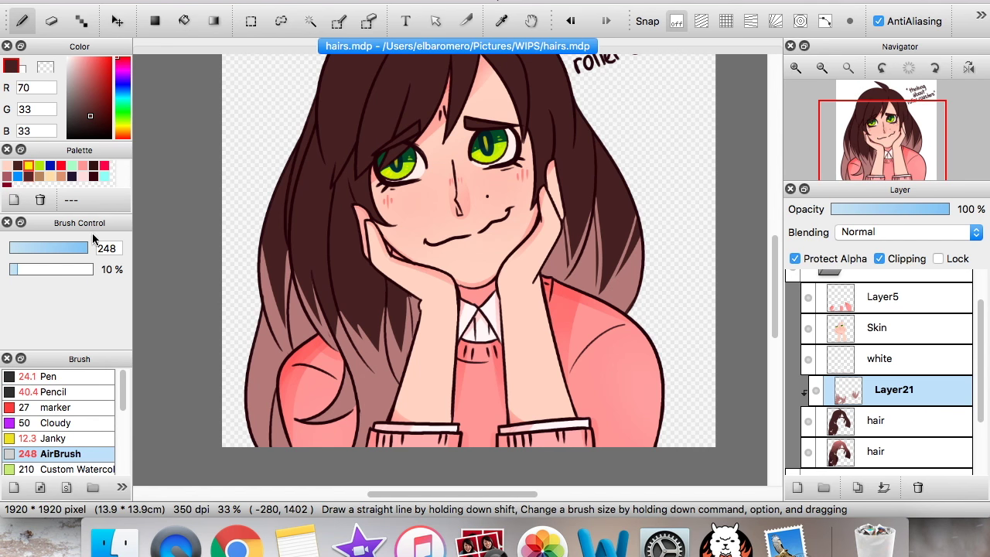
click(214, 21)
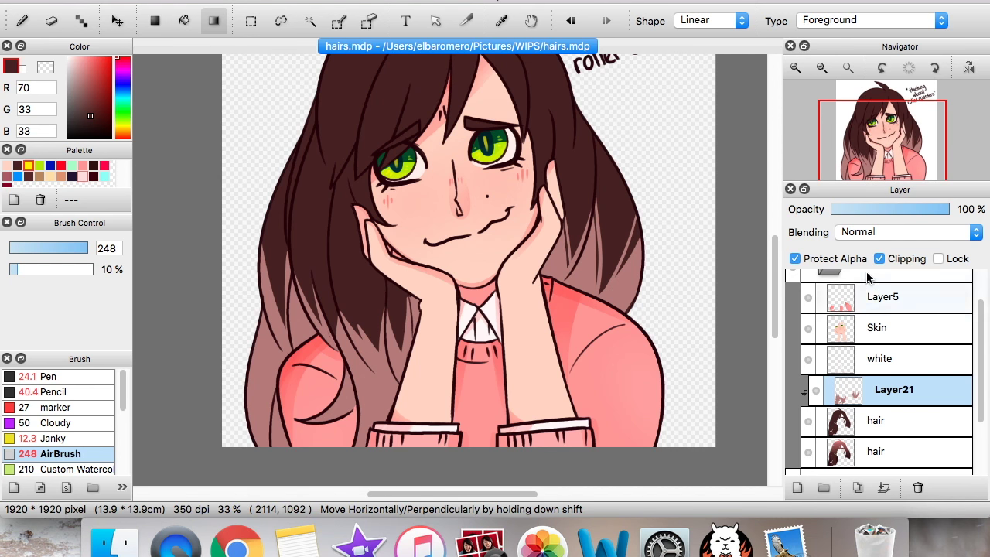
drag(504, 493, 507, 496)
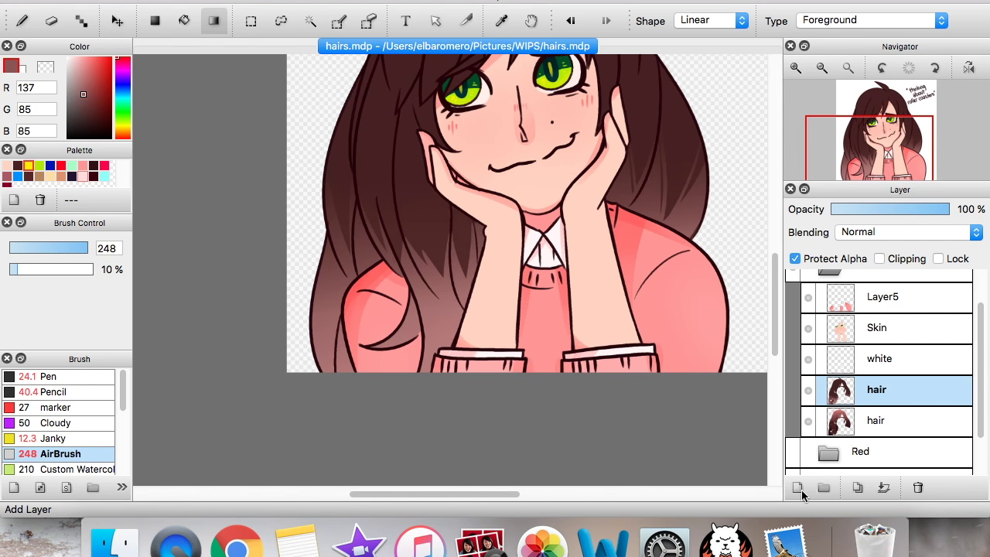
Add a clipped layer above the hair layer and lighten the hair ends with a large AirBrush in light pink
click(799, 489)
click(879, 259)
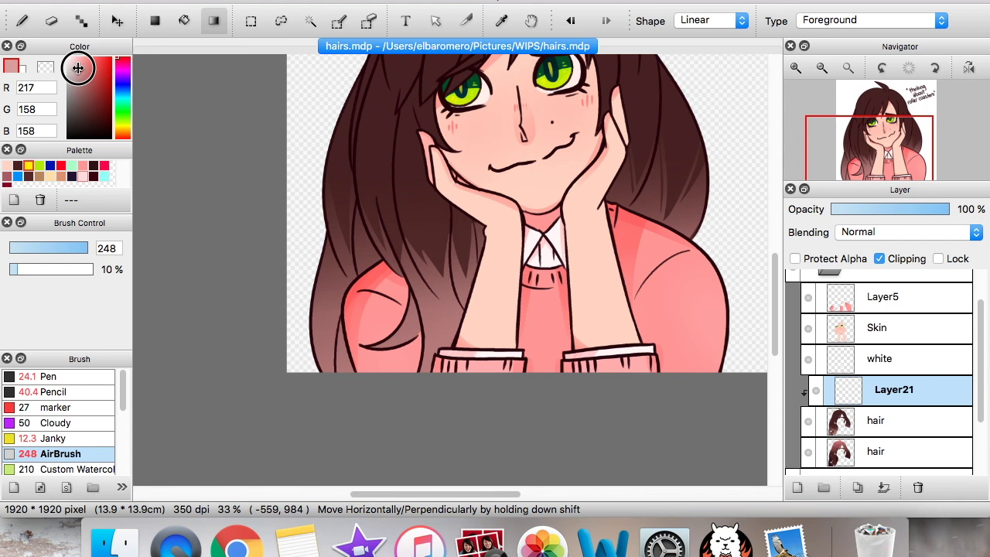
click(21, 21)
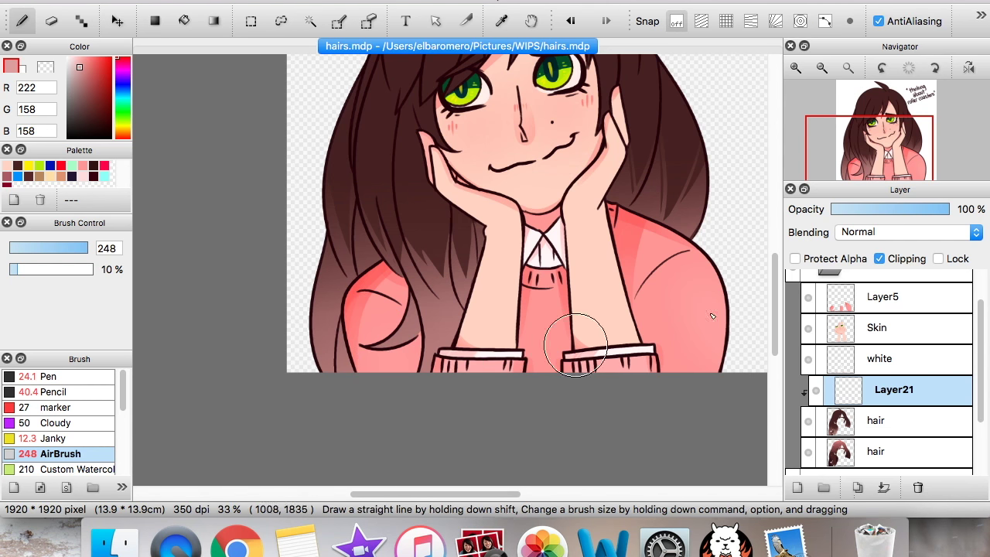
drag(84, 249, 128, 255)
drag(370, 438, 304, 372)
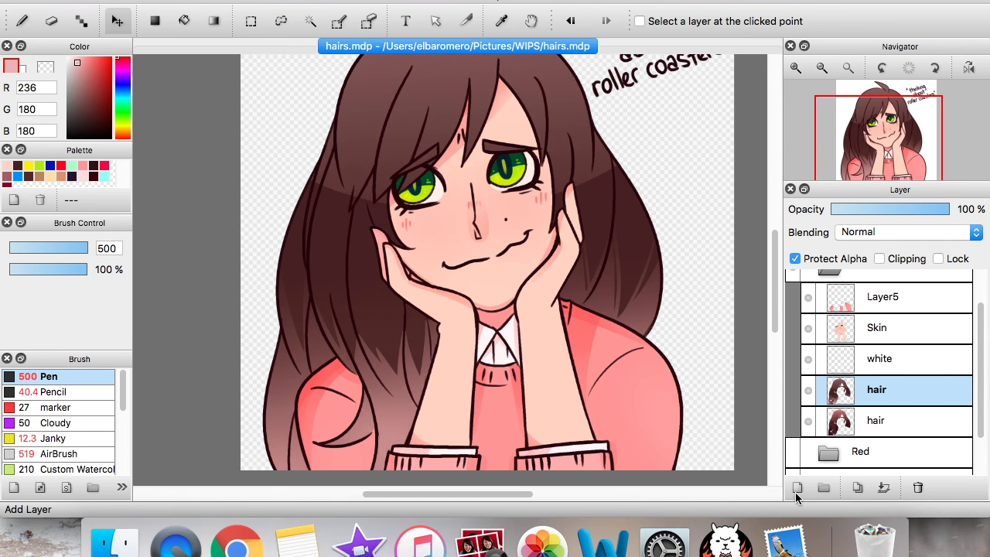
Add a layer above the upper hair layer and set its blending to Multiply
click(795, 489)
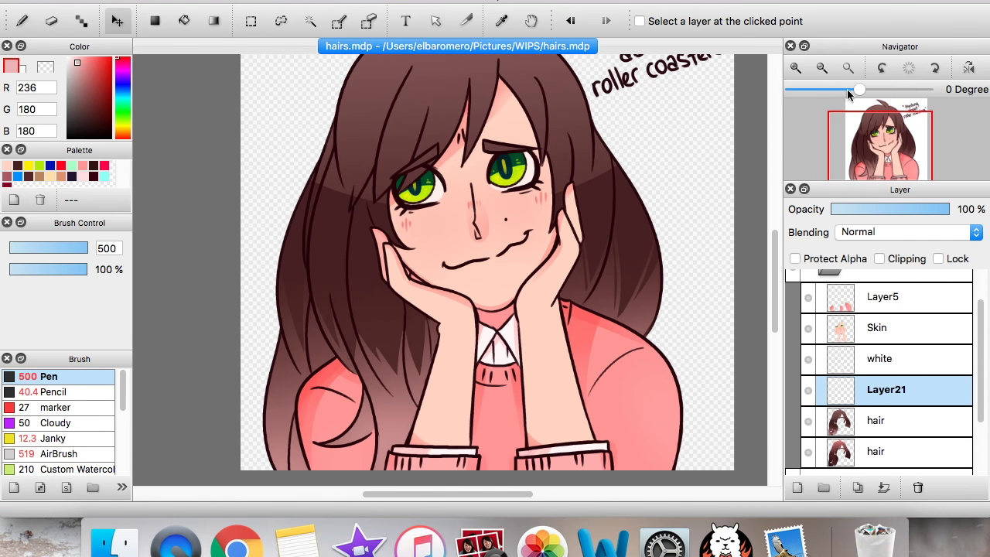
click(797, 70)
drag(880, 148, 870, 158)
click(875, 232)
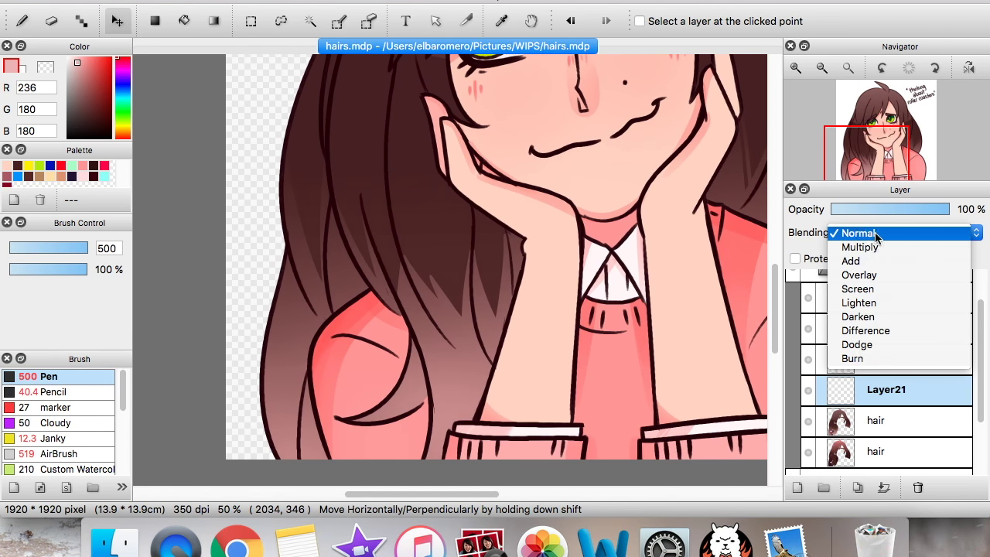
click(872, 247)
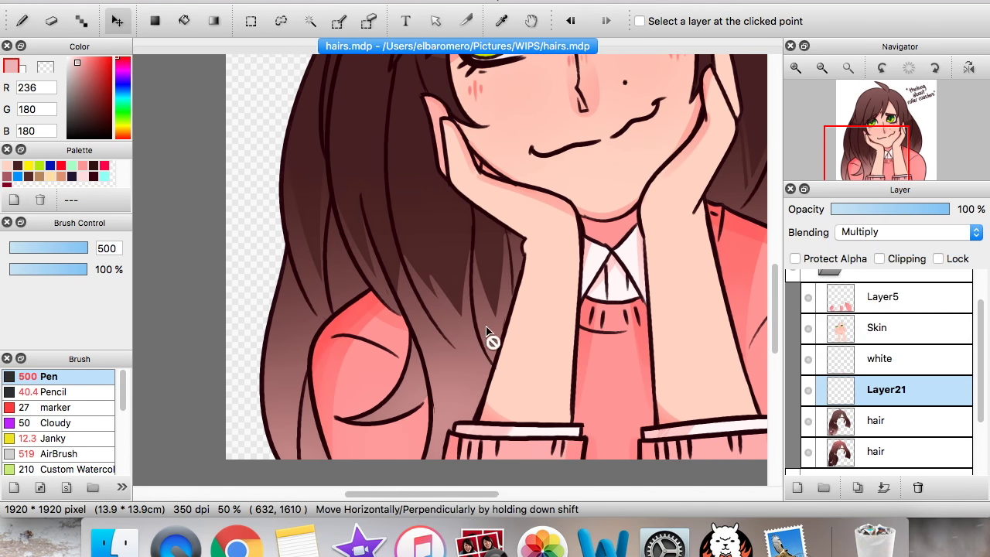
Shade the lower and rear hair sections in dark brown (68, 26, 26) and merge the shading layer into the hair layer
click(75, 66)
click(21, 21)
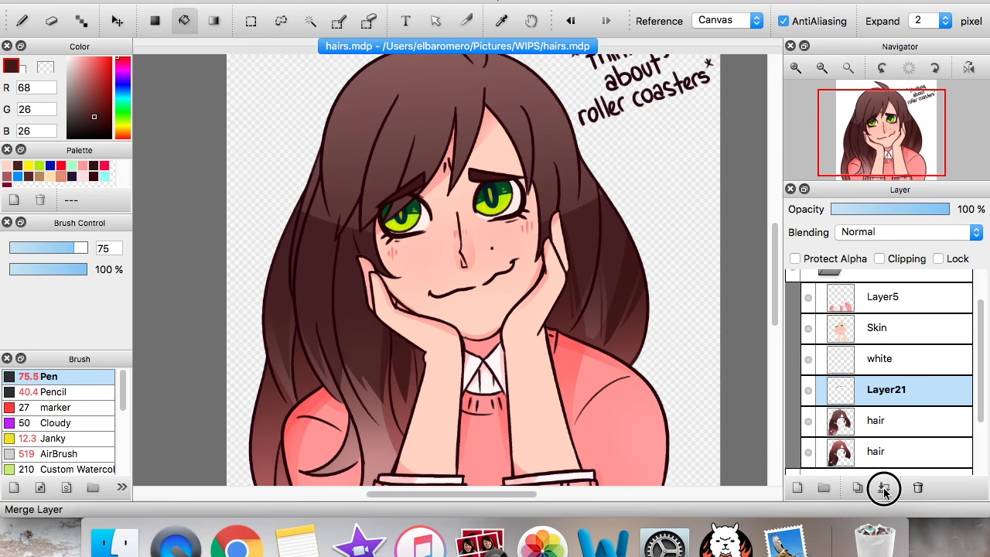
click(883, 487)
mouse_move(885, 141)
mouse_down()
mouse_move(886, 153)
mouse_move(884, 145)
mouse_up()
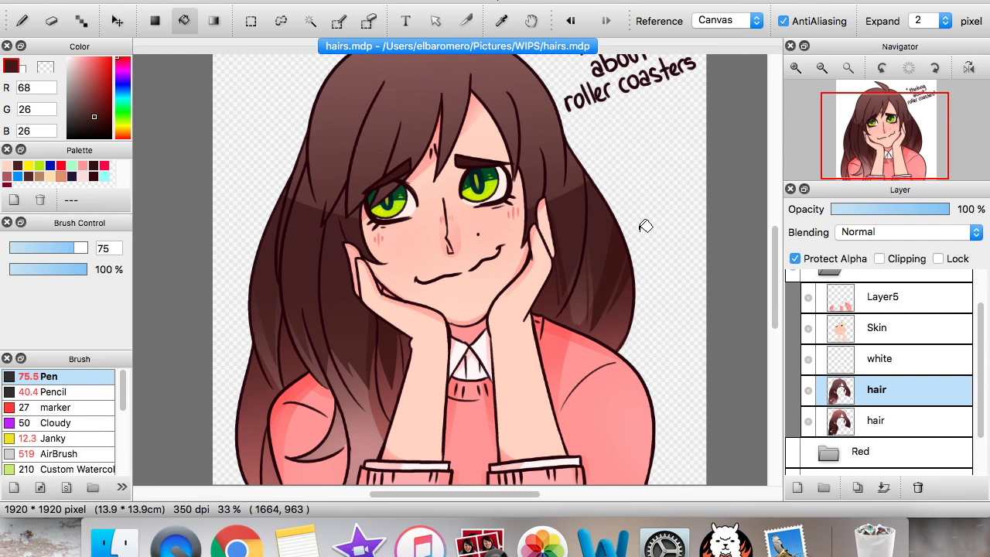
Open Shae.png from the 2015 Art folder inside Pictures > Art as an example of dyed hair ends
key(super+o)
click(484, 47)
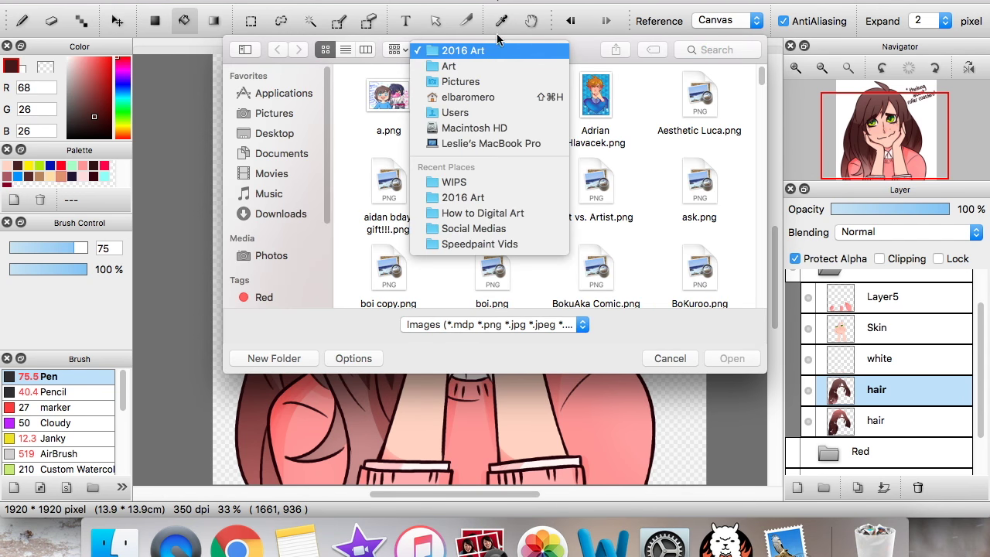
mouse_move(758, 109)
mouse_down()
mouse_move(766, 162)
mouse_move(755, 74)
mouse_up()
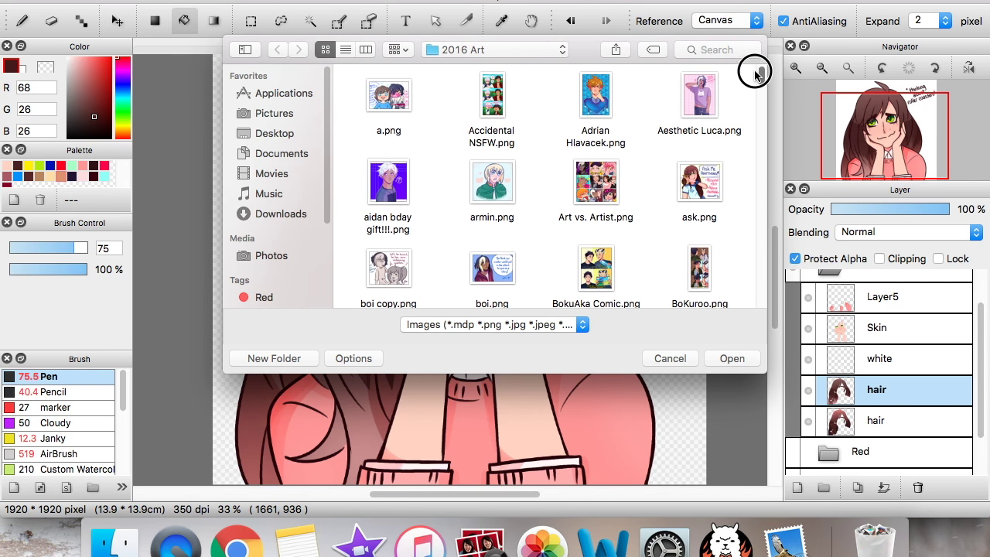
click(508, 49)
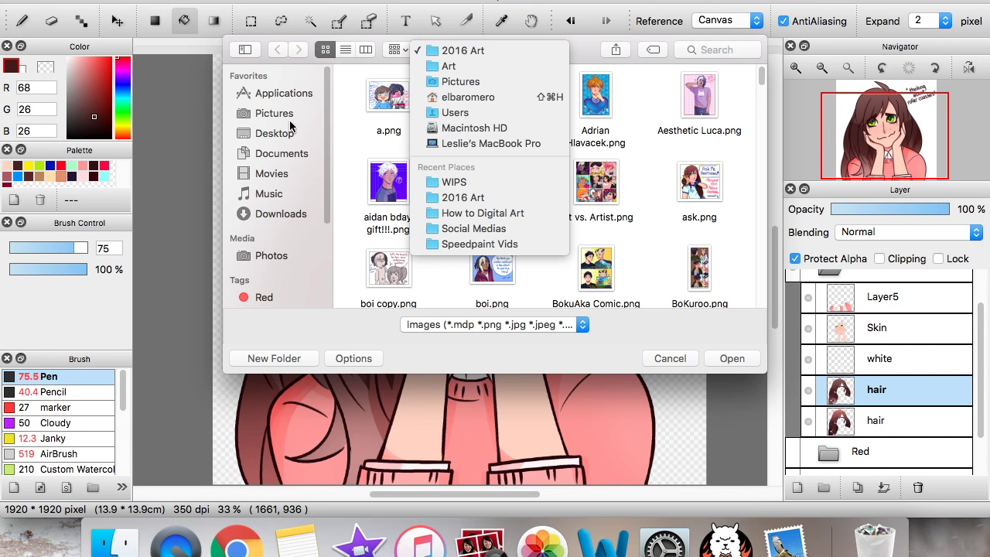
click(266, 117)
click(271, 114)
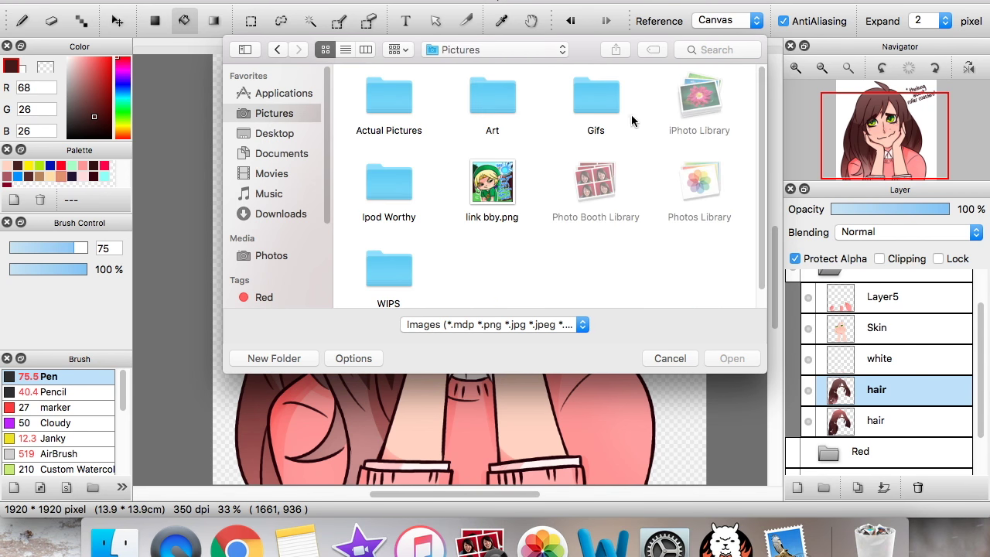
double_click(485, 94)
double_click(501, 106)
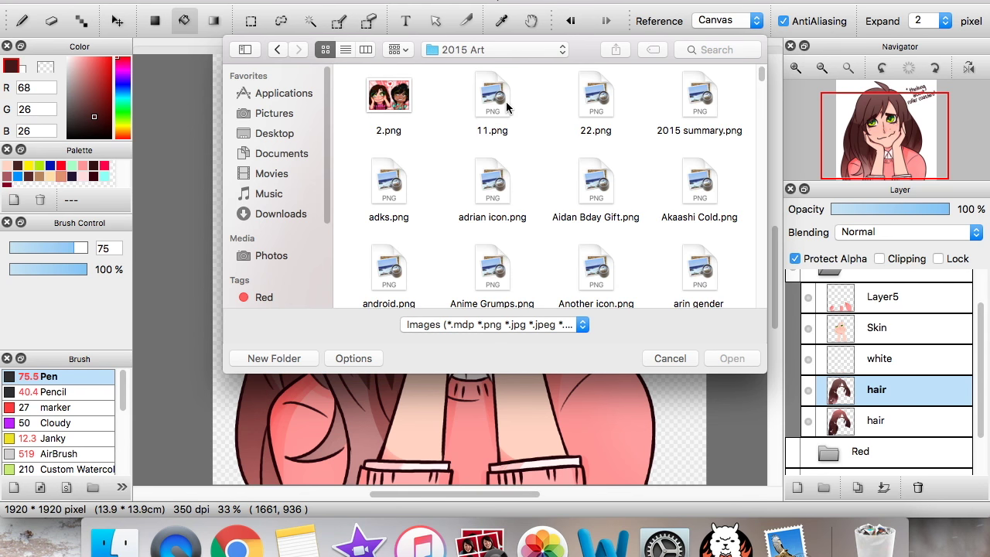
double_click(699, 217)
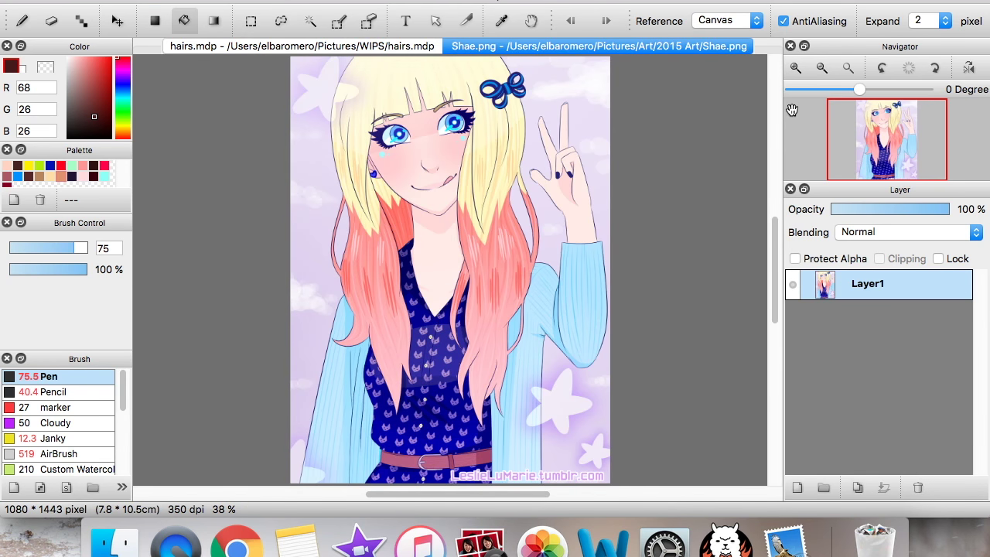
Examine the hard-edged pink dyed ends and their strand highlights in Shae.png, comparing them with the hair in hairs.mdp
click(798, 69)
click(798, 70)
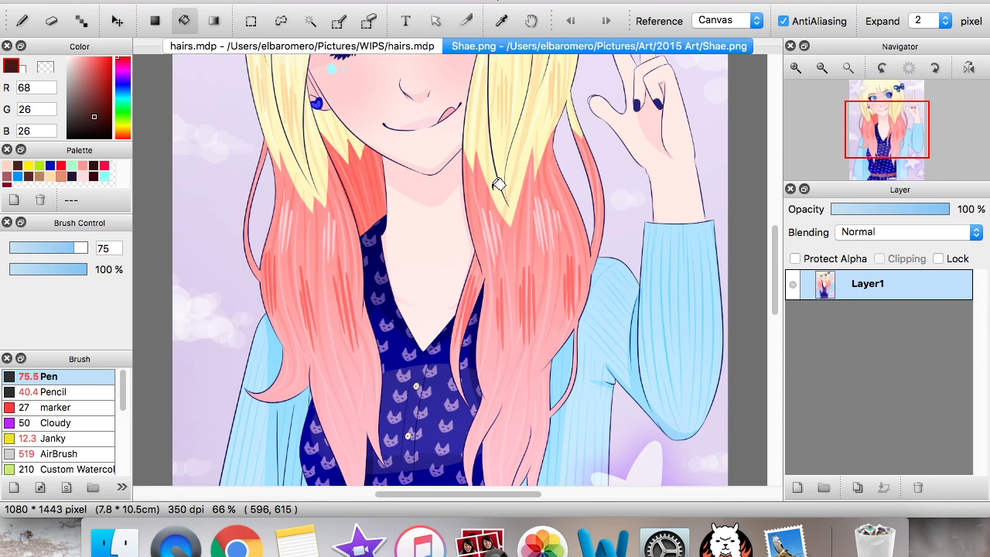
click(796, 68)
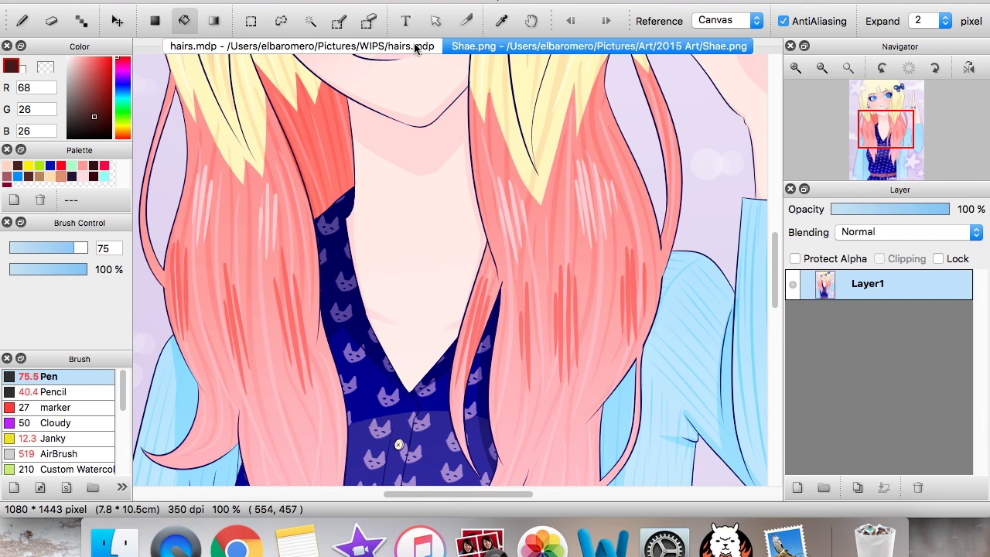
click(380, 48)
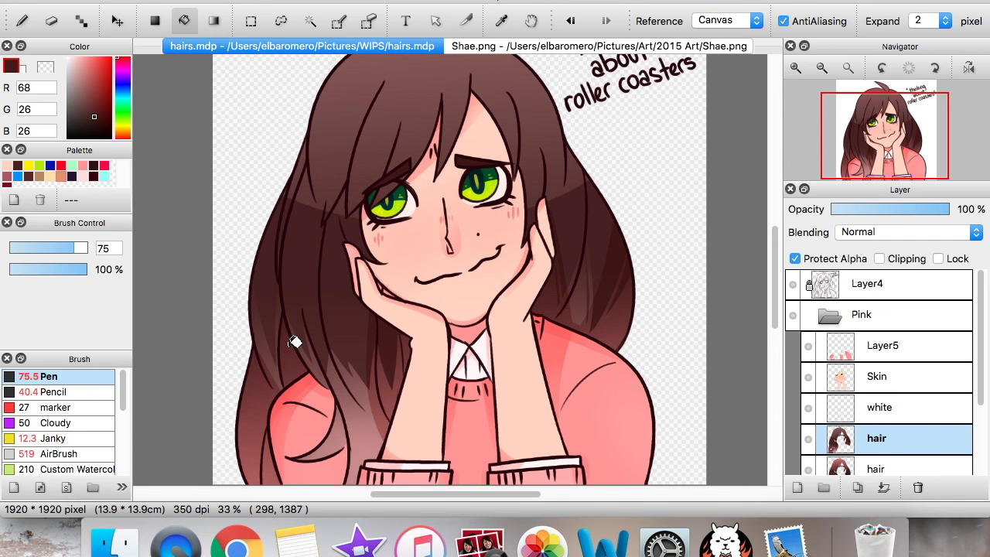
click(639, 45)
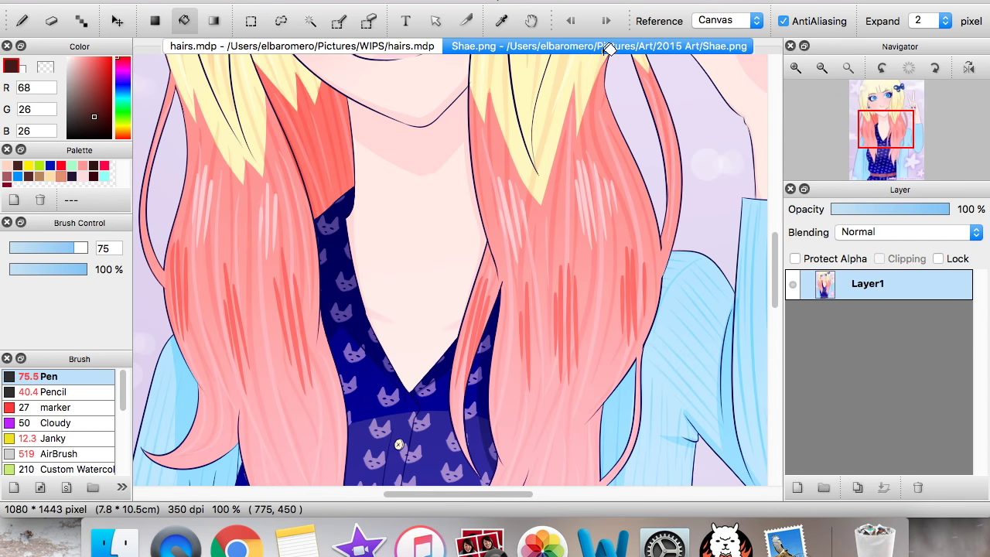
drag(892, 179, 835, 148)
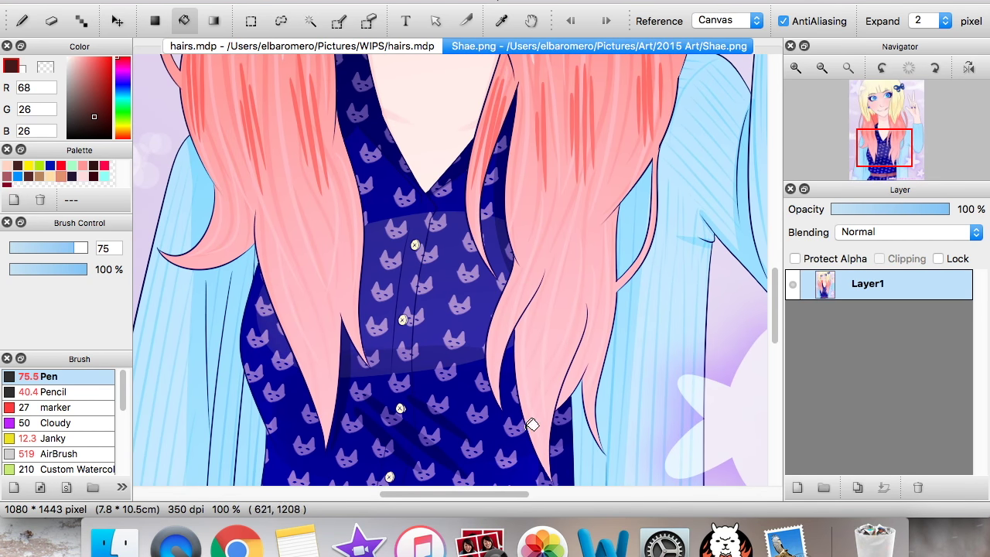
scroll(498, 337, down, 2)
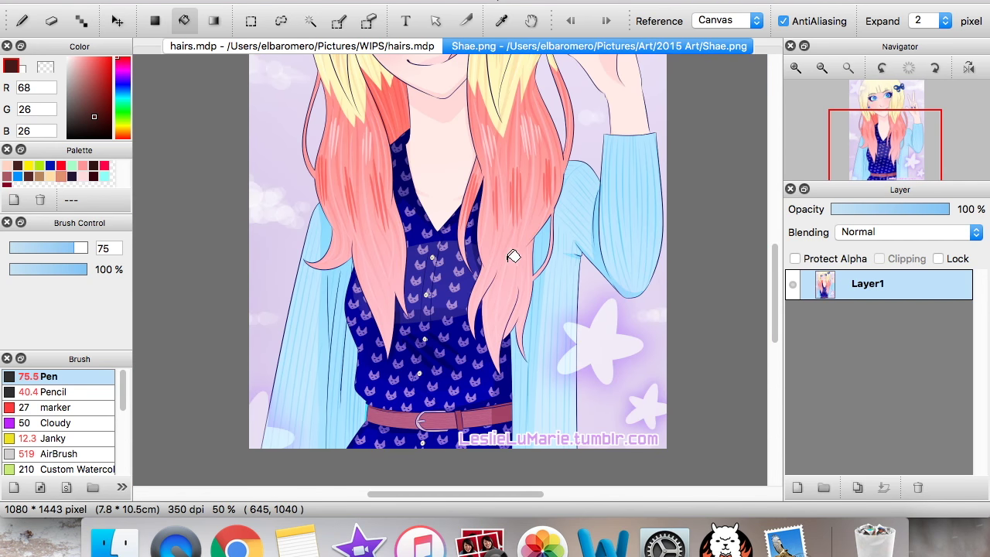
click(795, 68)
mouse_move(891, 149)
mouse_down()
mouse_move(889, 125)
mouse_move(887, 142)
mouse_up()
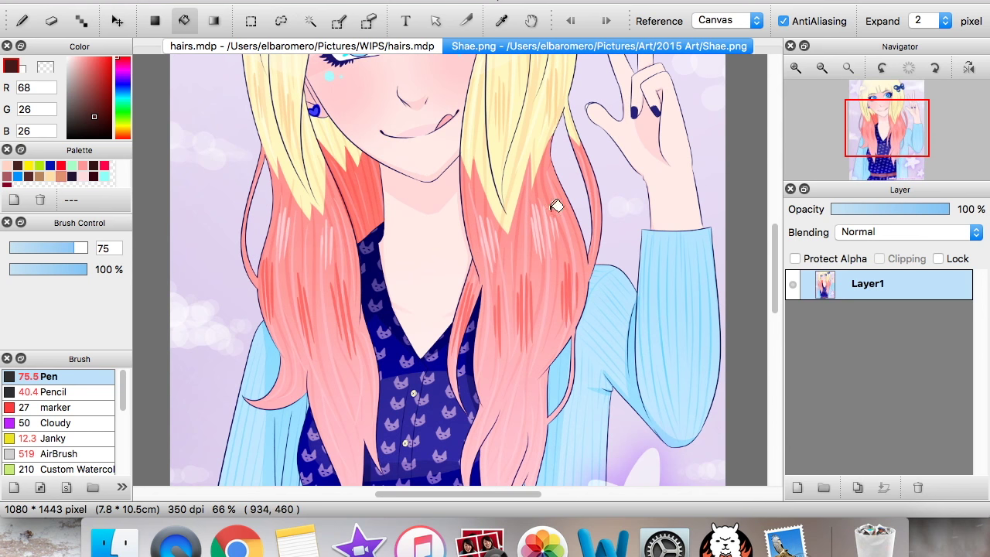
click(796, 68)
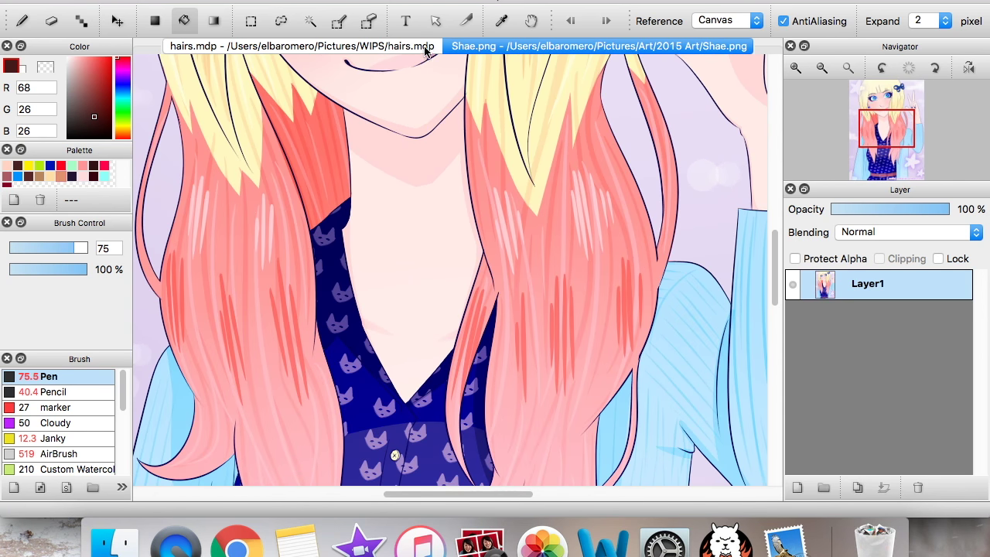
Reopen enoch.mdp from the recent files, clear its canvas rotation, and bring the hair into close view
click(121, 0)
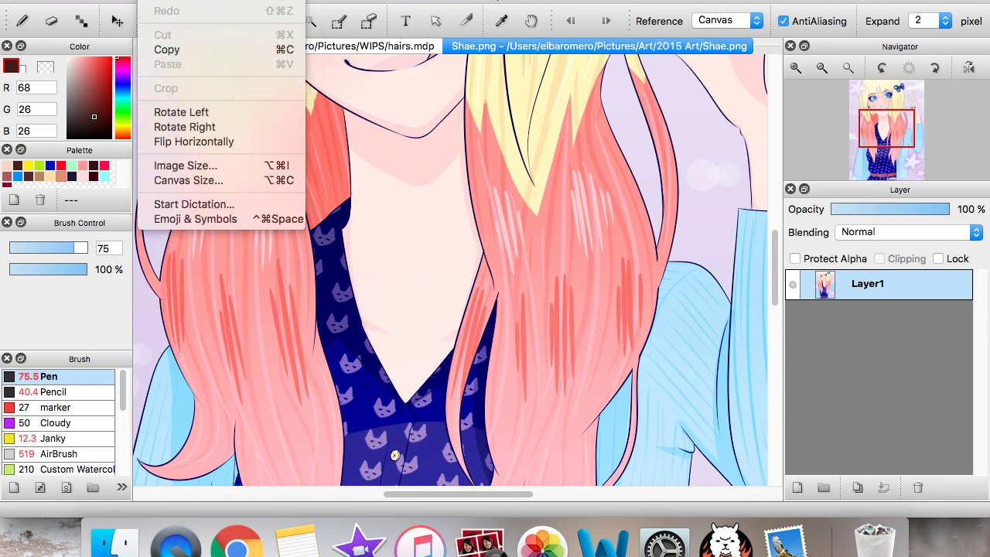
mouse_move(266, 53)
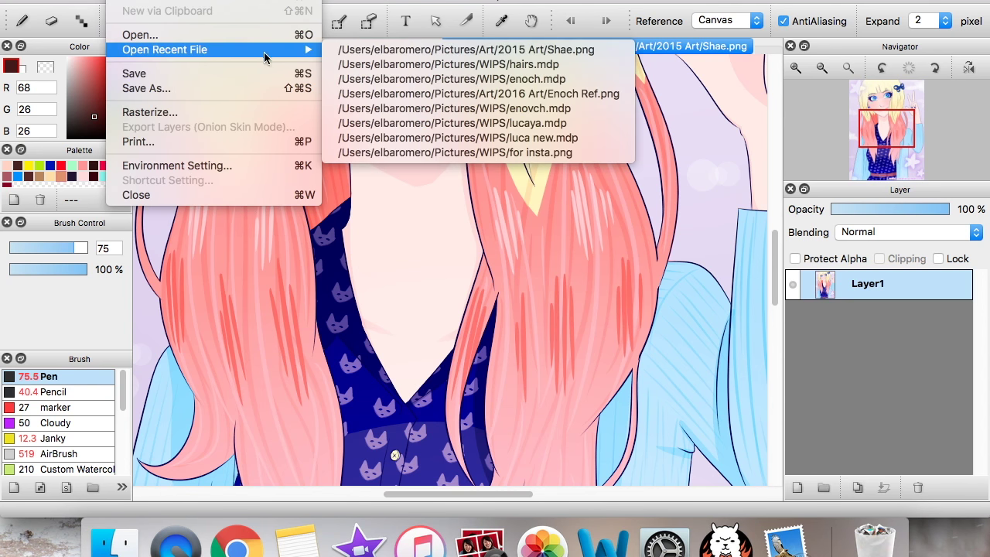
click(358, 80)
click(793, 91)
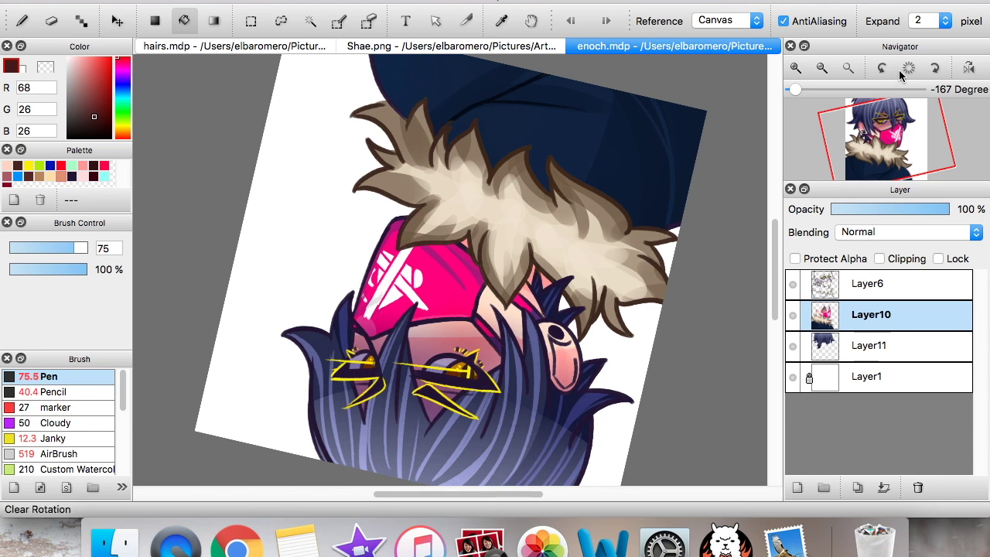
click(909, 69)
click(796, 69)
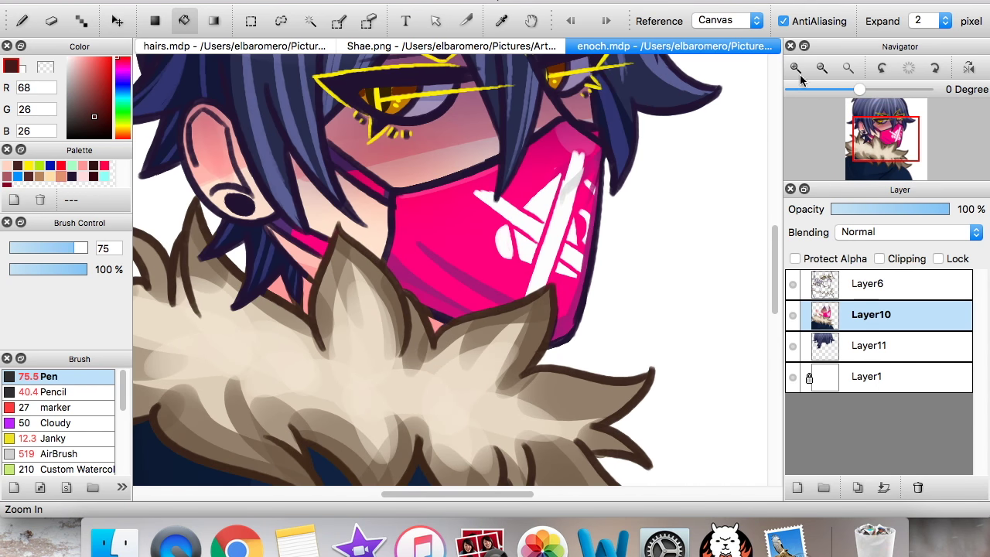
click(887, 134)
drag(887, 133, 882, 104)
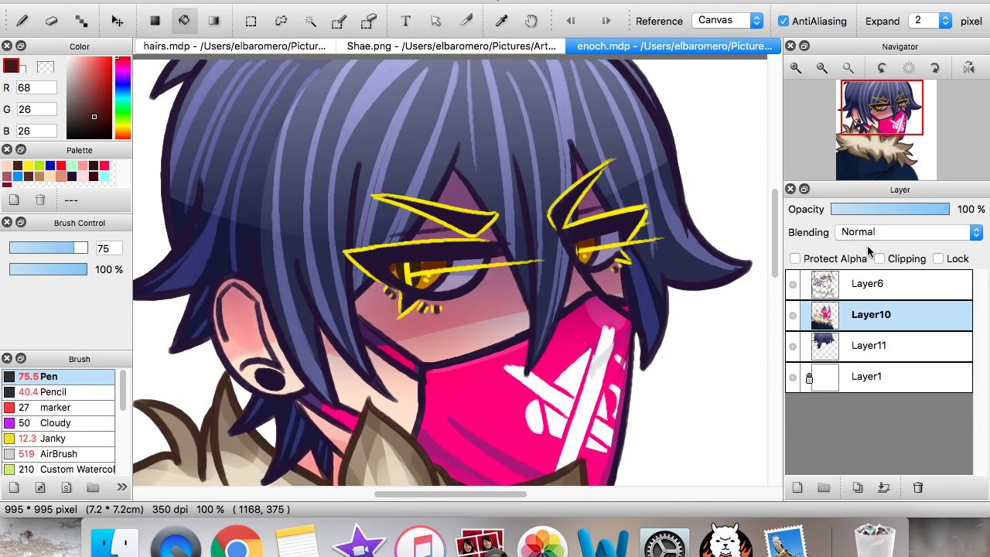
Add a layer directly above Layer11, sample the dark navy hair colour (21, 24, 58), and choose the Janky brush
click(850, 343)
click(798, 487)
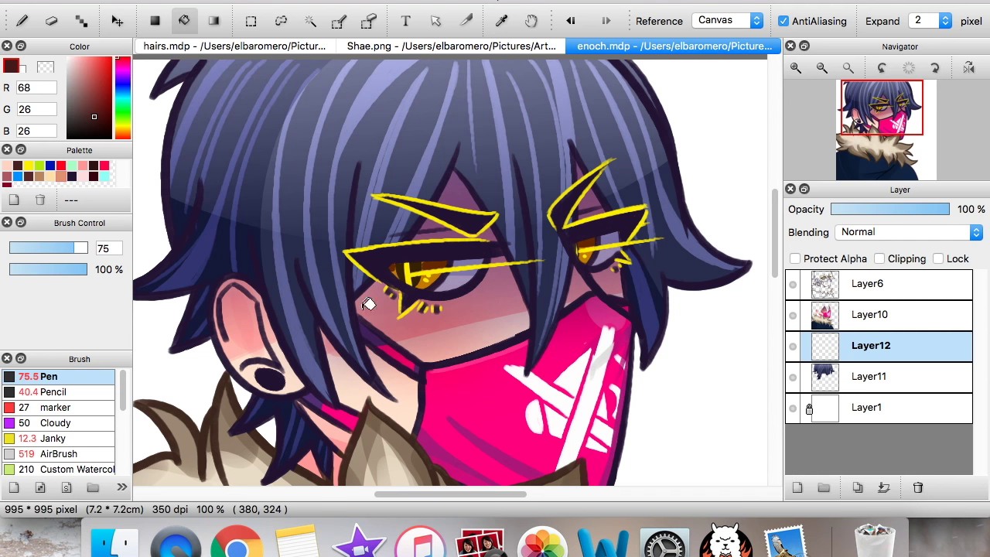
alt+click(243, 242)
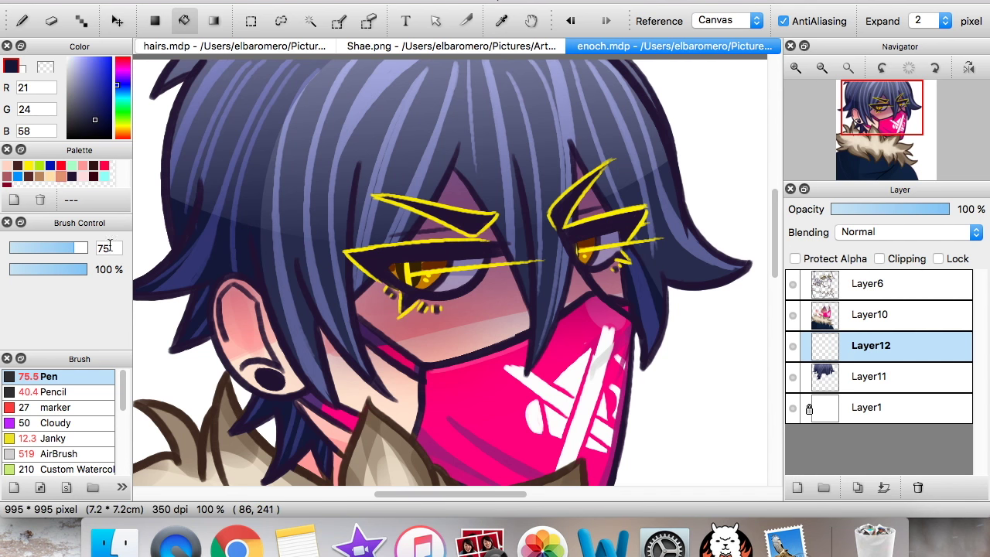
click(59, 438)
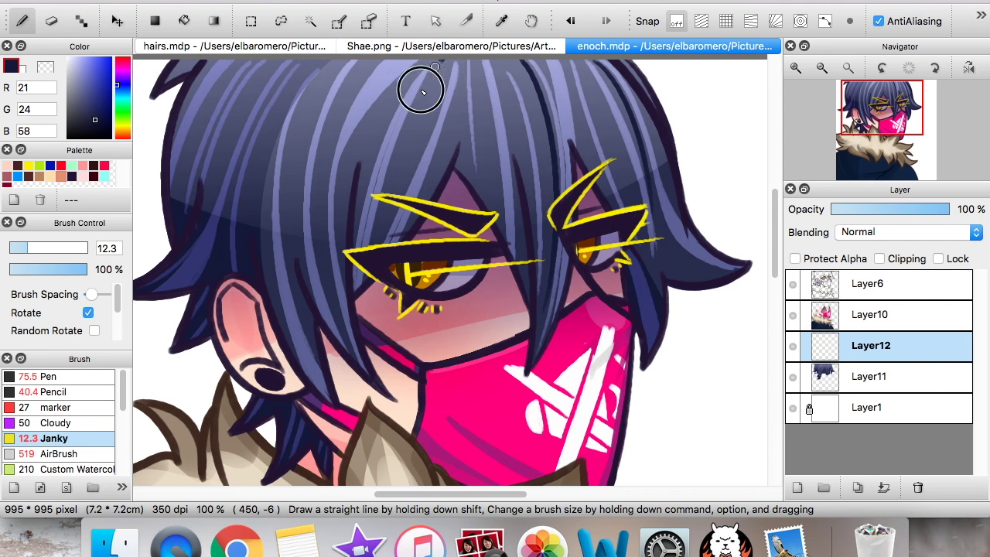
Inspect the blonde streaks around the fringe and sides of the hair in Shae.png
mouse_move(883, 116)
mouse_down()
mouse_move(879, 101)
mouse_move(877, 115)
mouse_up()
drag(884, 111, 881, 109)
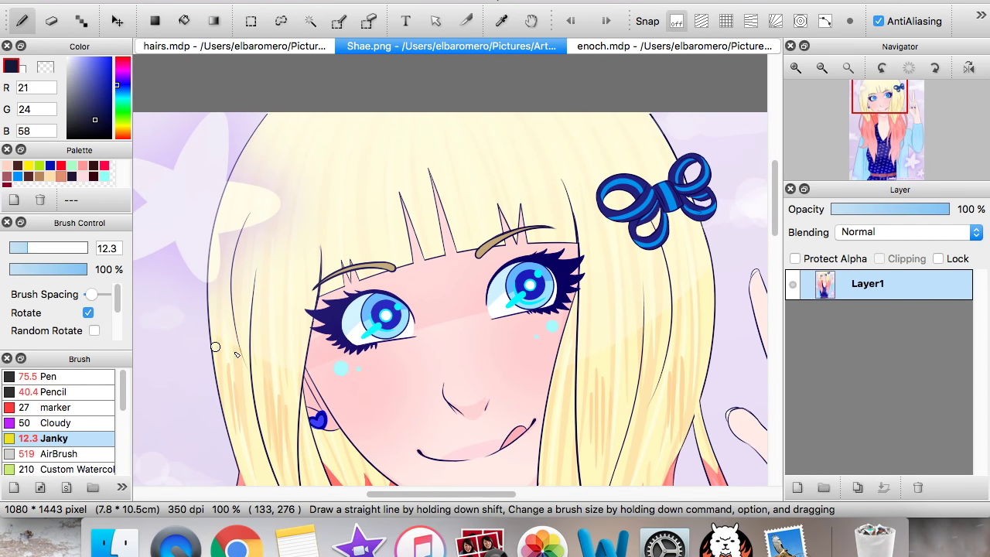
mouse_move(875, 116)
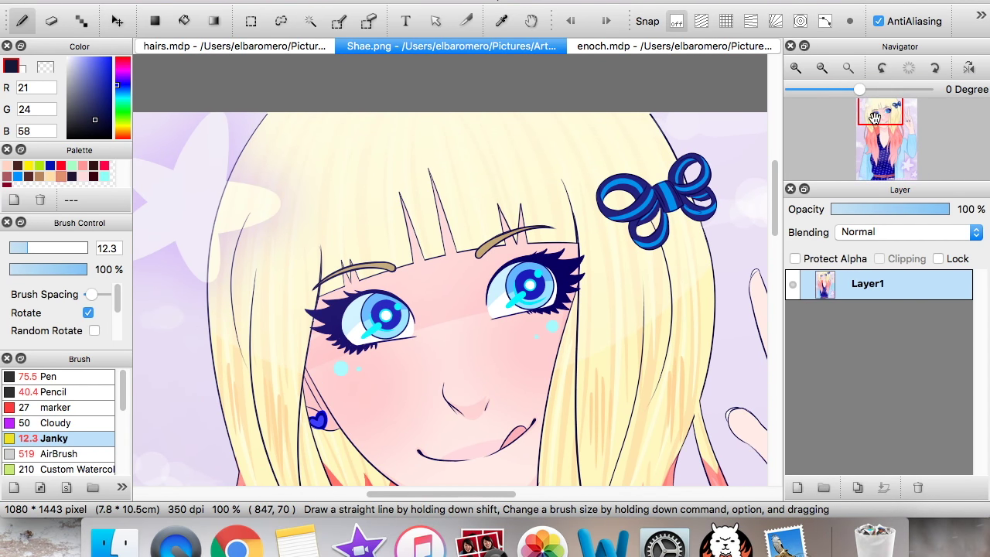
drag(875, 116, 873, 125)
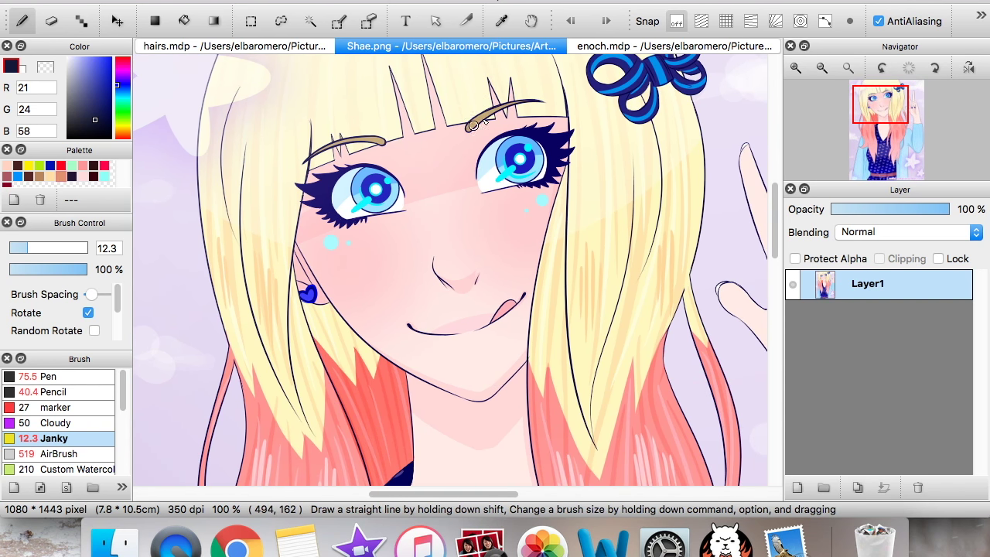
mouse_move(880, 120)
mouse_down()
mouse_move(883, 142)
mouse_move(872, 102)
mouse_up()
mouse_move(874, 130)
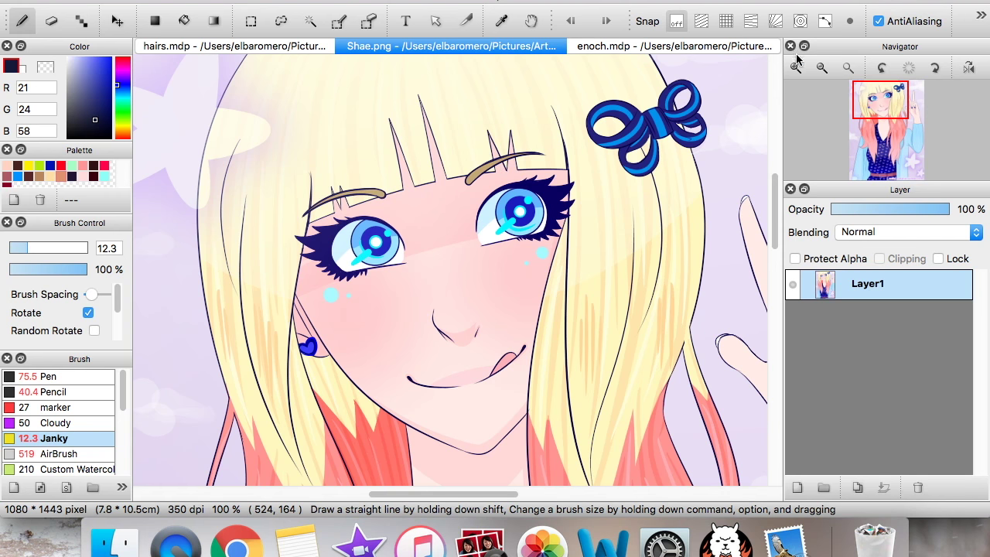
mouse_move(882, 114)
mouse_down()
mouse_move(881, 151)
mouse_move(885, 112)
mouse_up()
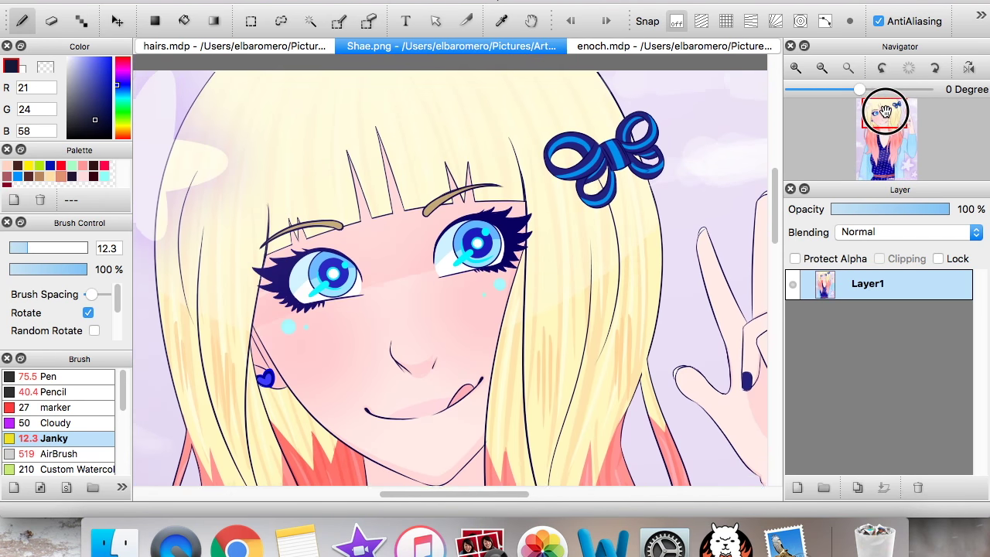
Browse the 2016 Art folder for more hair examples, and open Sleepy Jules.png and headshots.mdp
drag(774, 123, 775, 126)
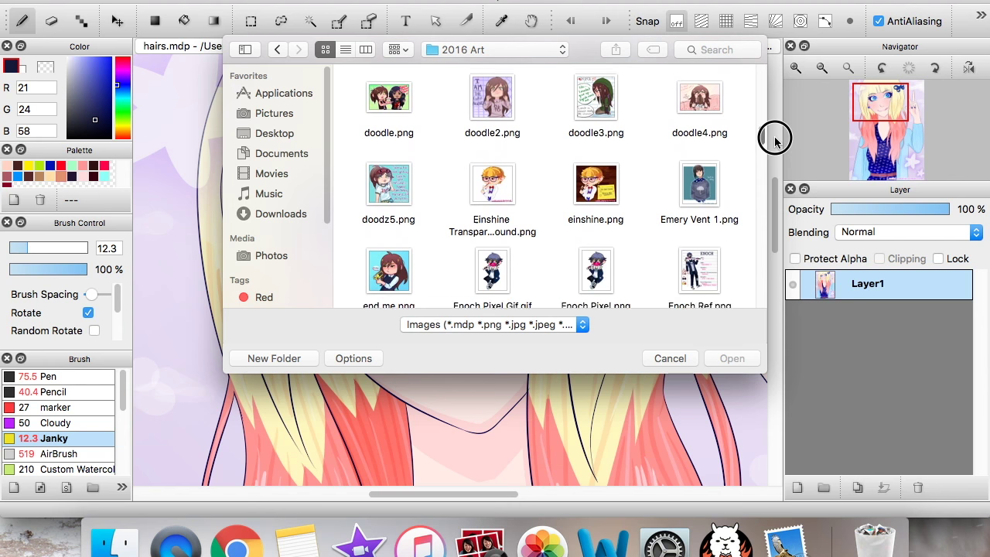
scroll(776, 140, down, 3)
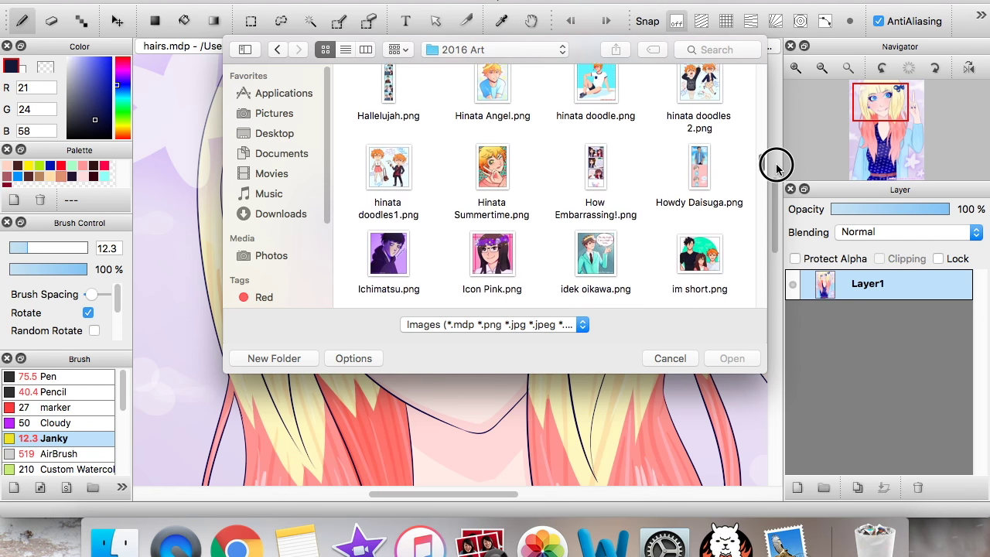
scroll(777, 182, up, 4)
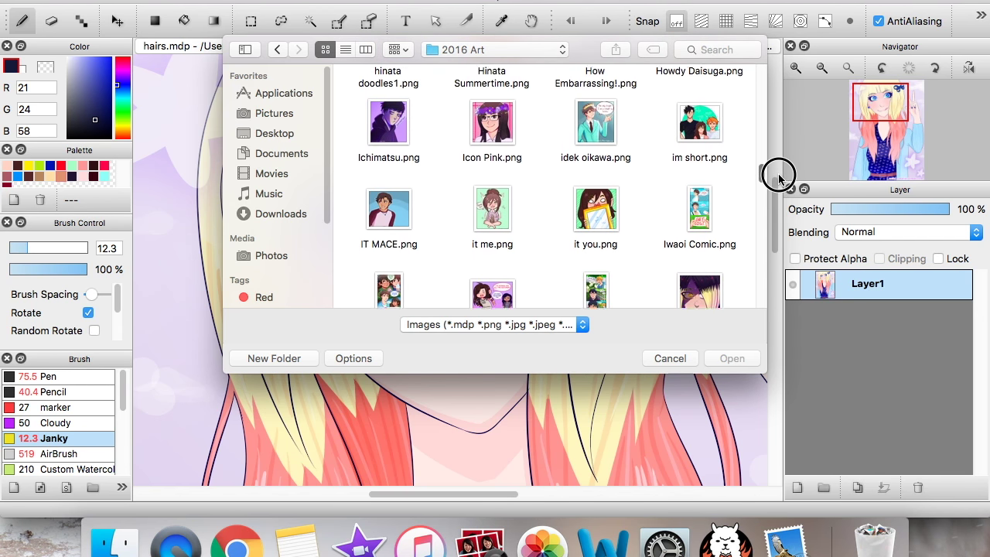
drag(778, 178, 778, 240)
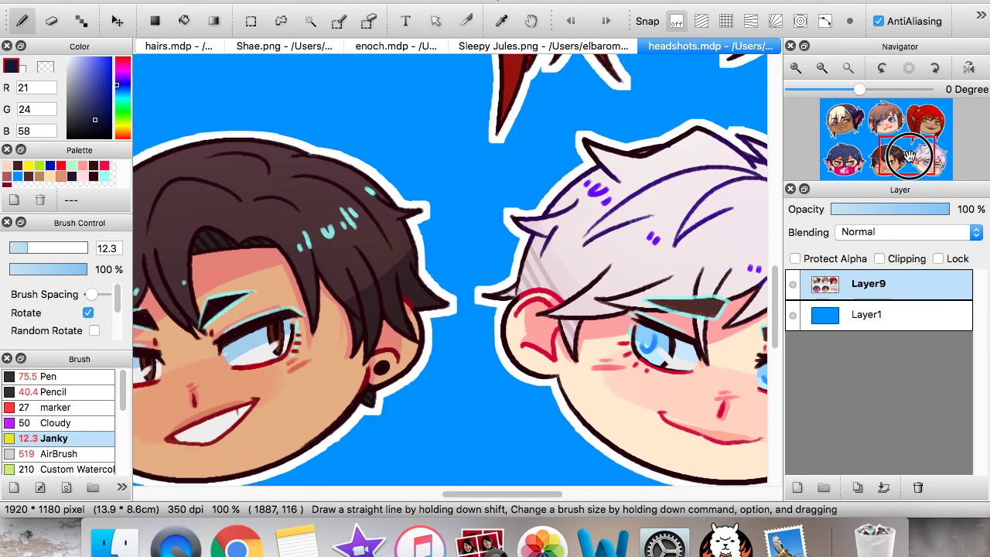
Compare the hair highlights across the six heads in headshots.mdp, and switch to Sleepy Jules.png for its hair shading
scroll(532, 202, right, 5)
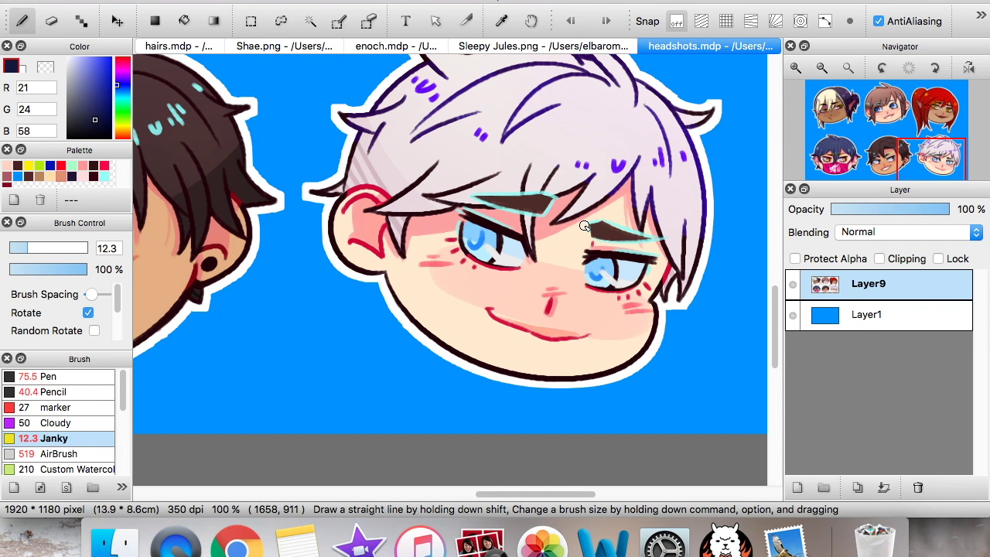
click(824, 70)
drag(896, 144, 886, 133)
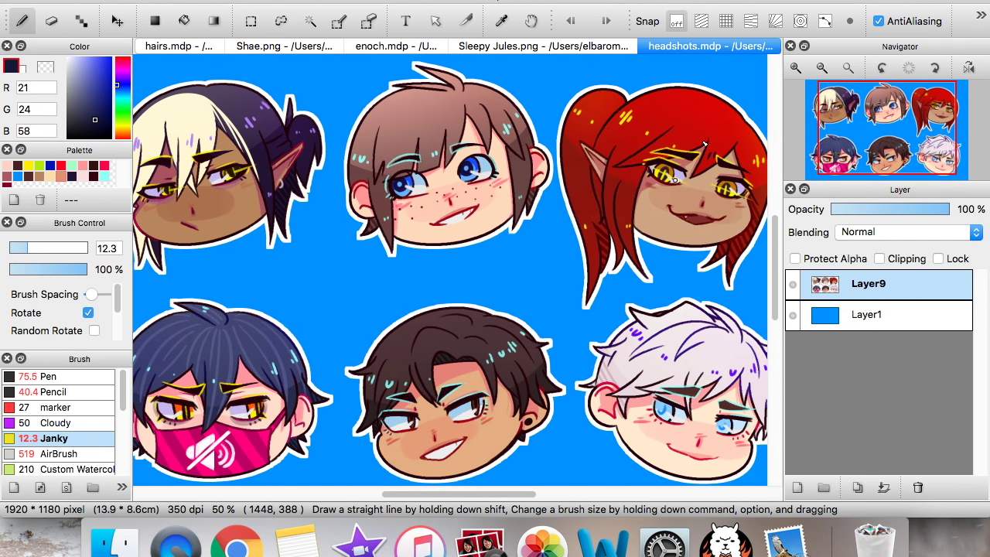
click(627, 46)
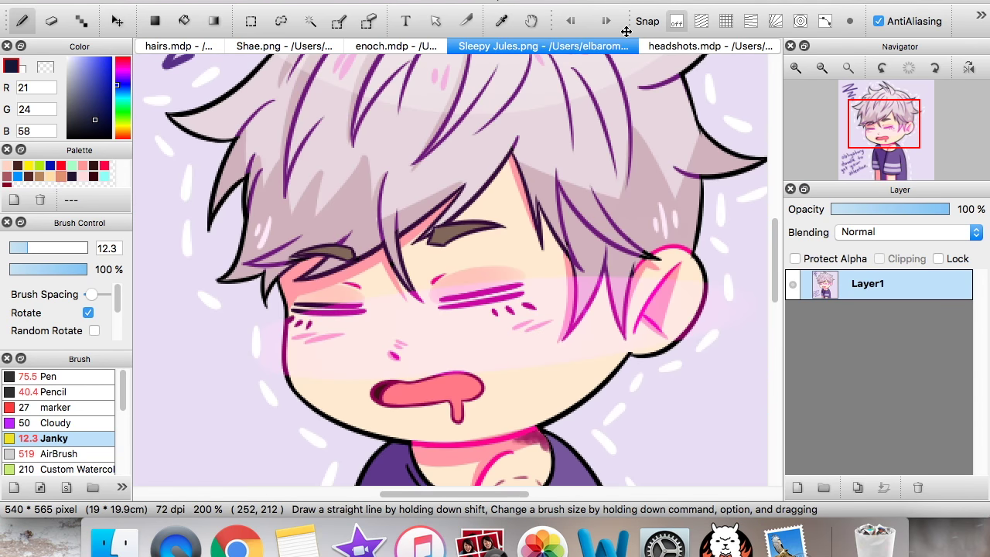